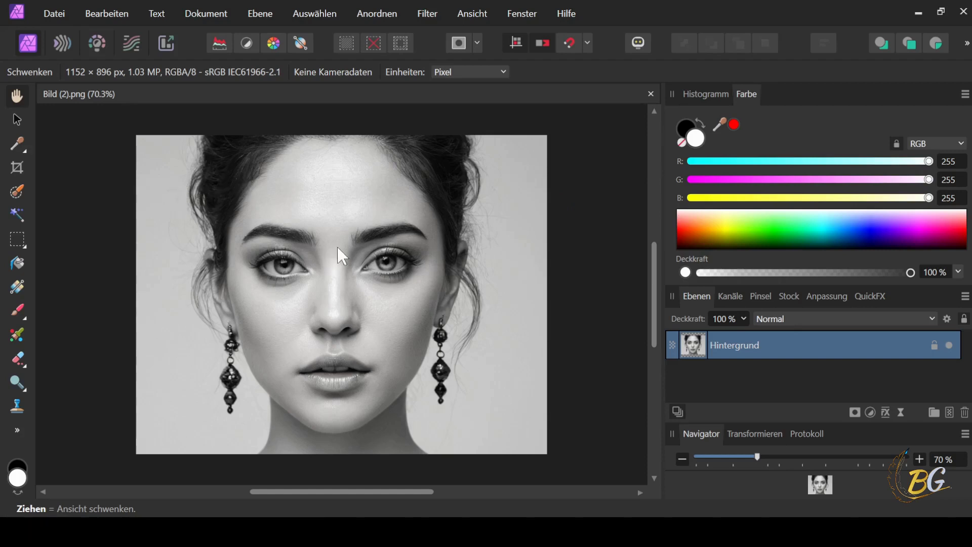
Apply the Kalt preset of the Schwarz-Weiß adjustment above the Hintergrund layer.
{"action": "left_click", "coordinate": [17, 121]}
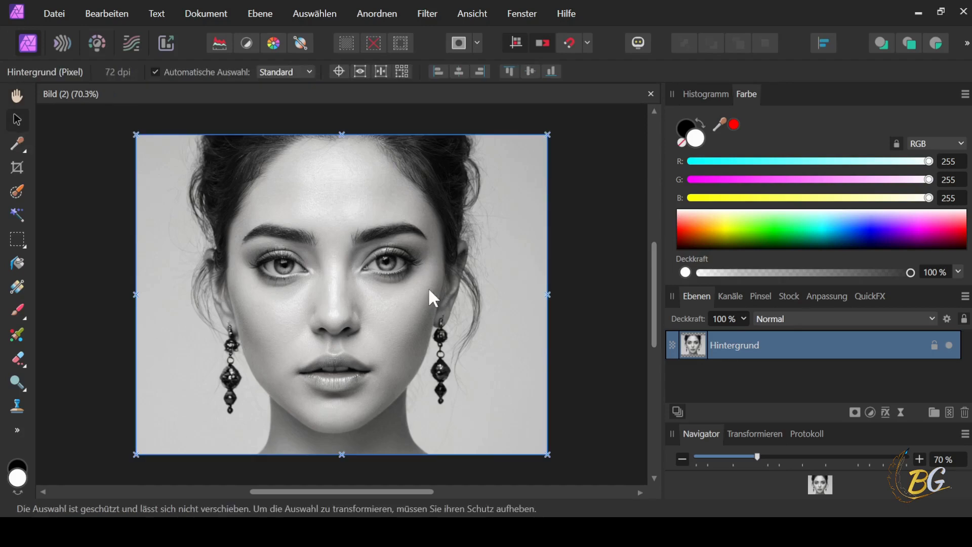
{"action": "double_click", "coordinate": [732, 347]}
{"action": "left_click", "coordinate": [725, 400]}
{"action": "left_click", "coordinate": [826, 302]}
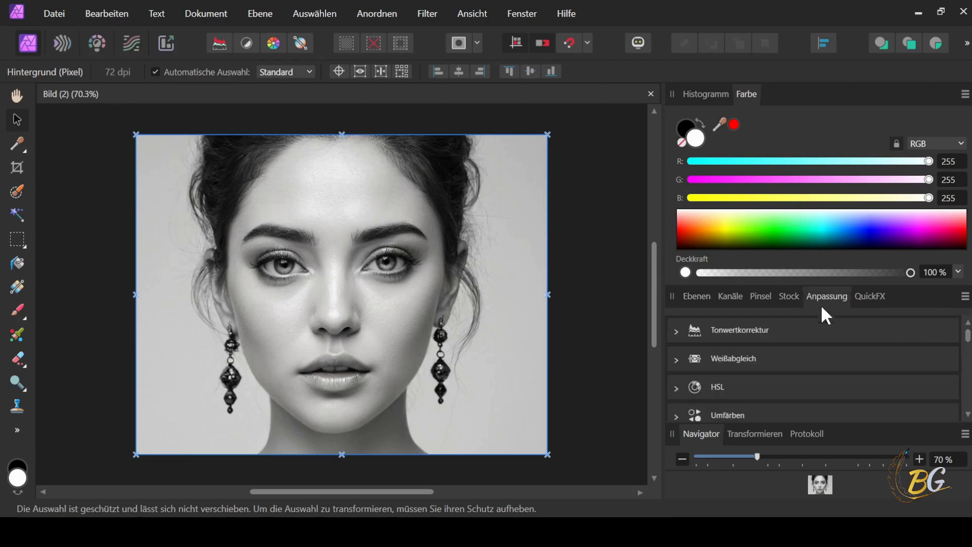
{"action": "scroll", "coordinate": [730, 368], "scroll_direction": "down", "scroll_amount": 1}
{"action": "scroll", "coordinate": [729, 369], "scroll_direction": "down", "scroll_amount": 1}
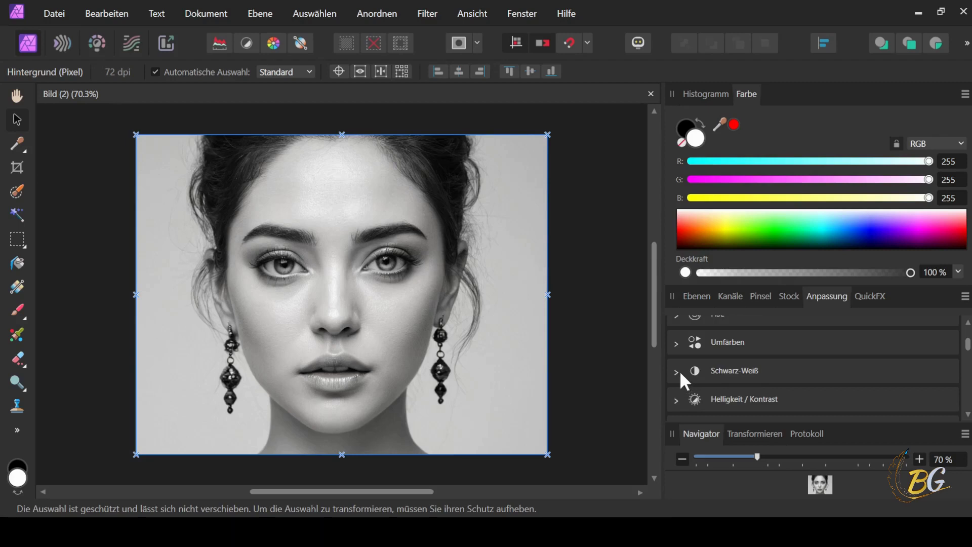
{"action": "left_click", "coordinate": [715, 365]}
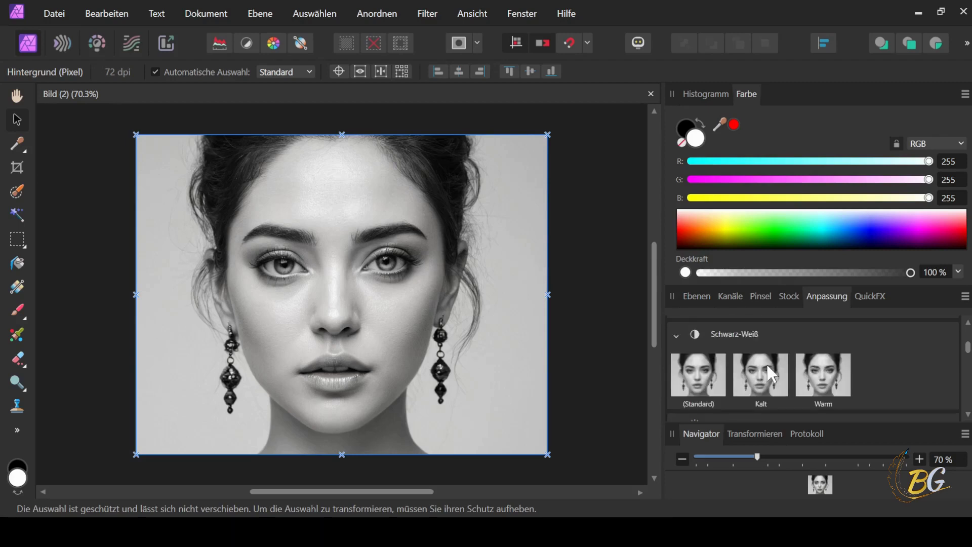
{"action": "left_click", "coordinate": [740, 372]}
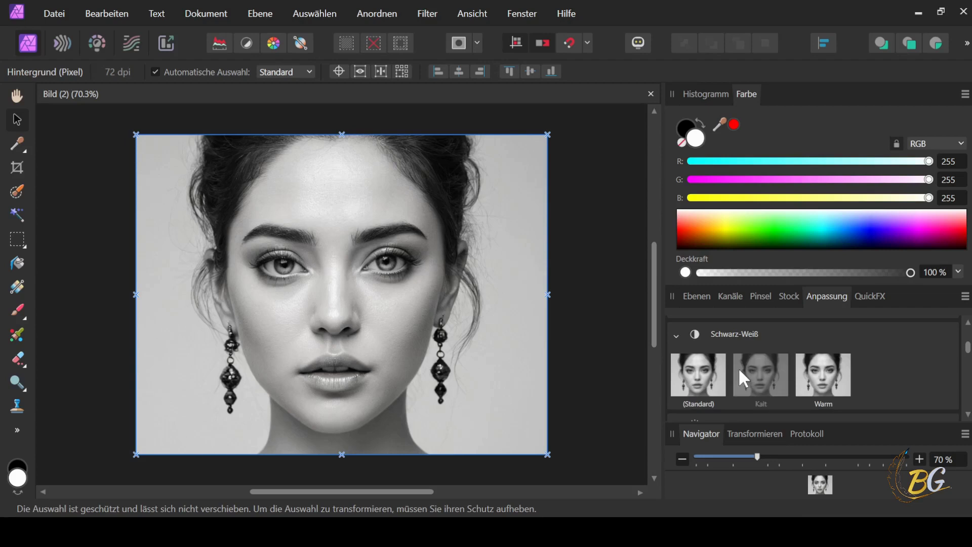
{"action": "left_click_drag", "start_coordinate": [697, 295], "coordinate": [478, 232]}
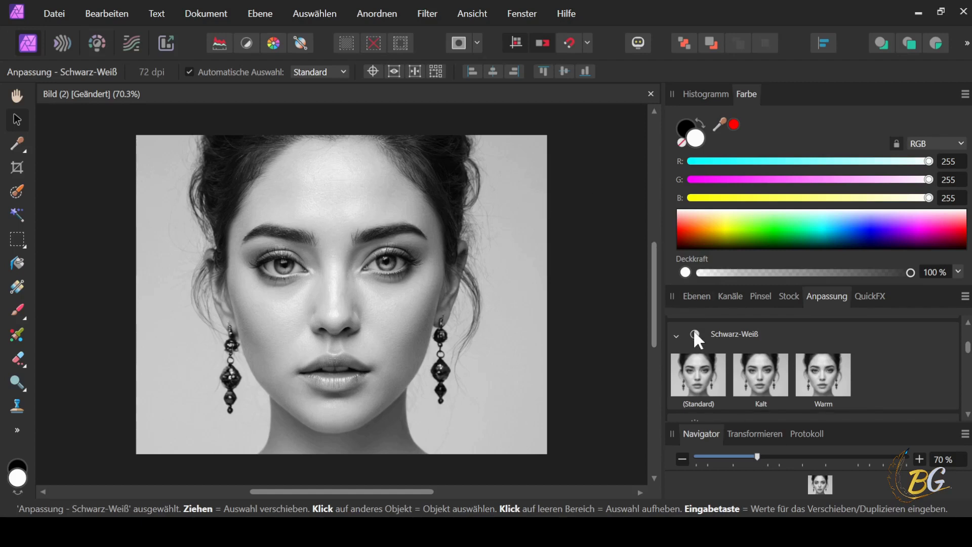
{"action": "left_click", "coordinate": [697, 299]}
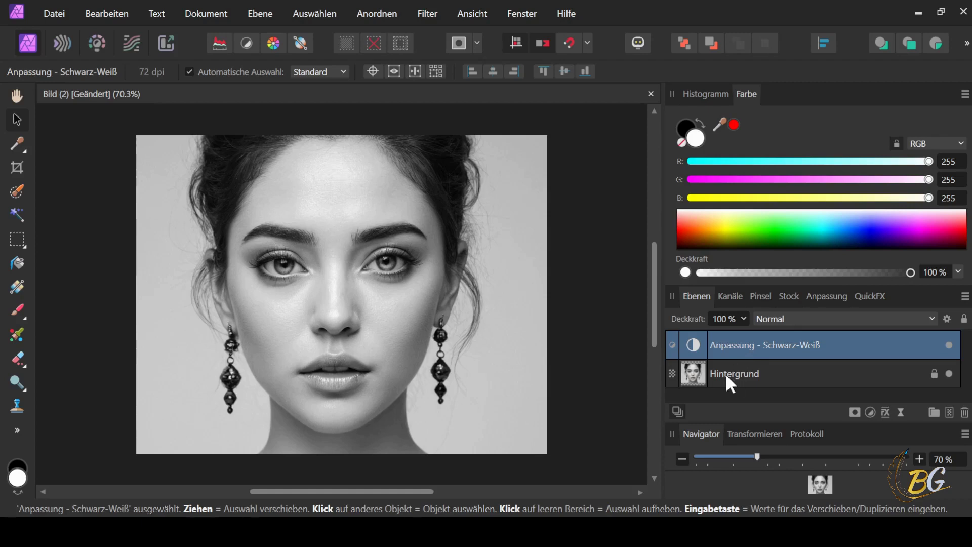
Group the portrait and Schwarz-Weiß layers, merge visible into a Pixel layer, and hide the group.
{"action": "left_click", "coordinate": [726, 376], "text": "shift"}
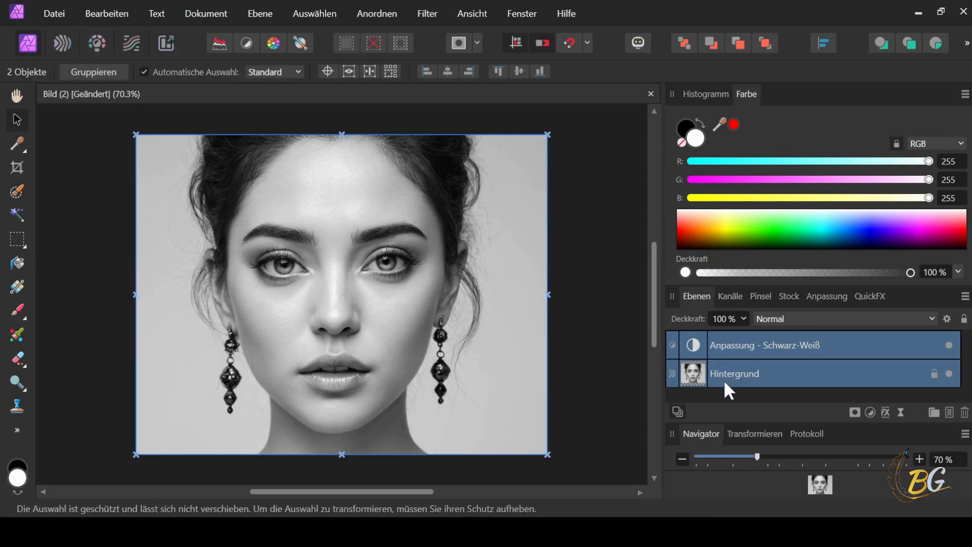
{"action": "left_click", "coordinate": [95, 74]}
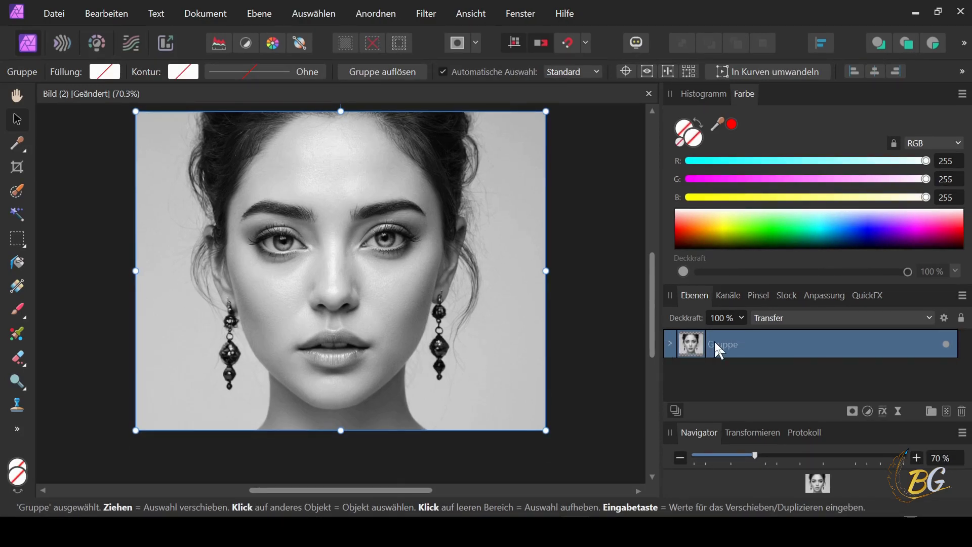
{"action": "right_click", "coordinate": [715, 340]}
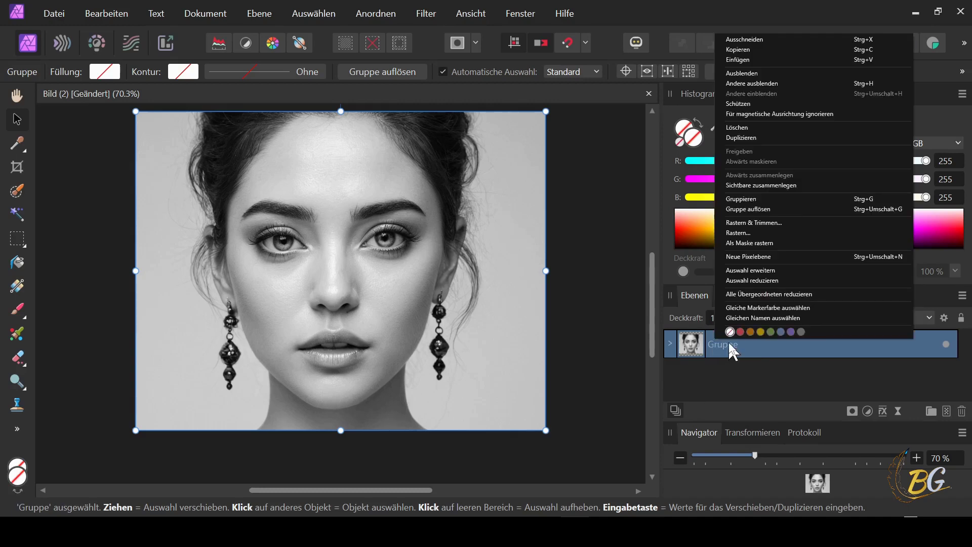
{"action": "left_click", "coordinate": [756, 184]}
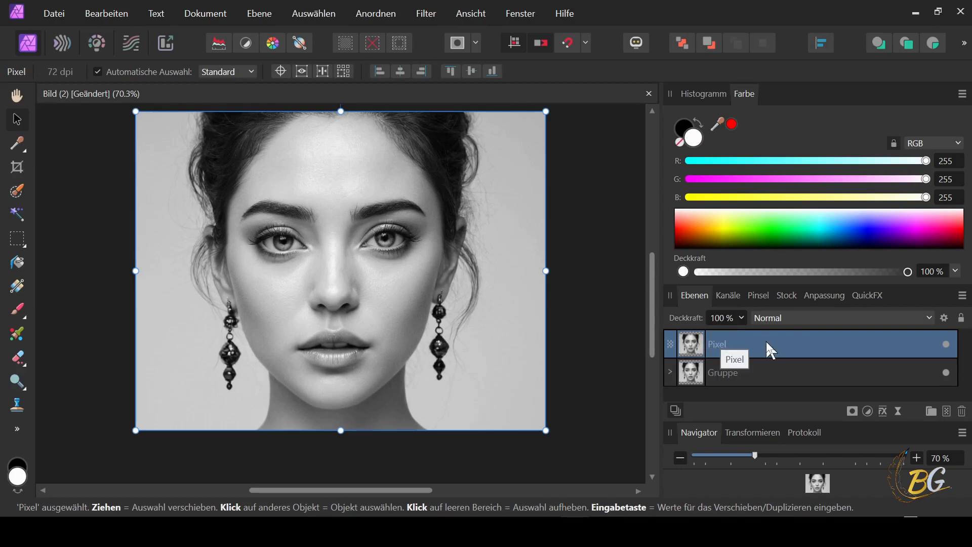
{"action": "left_click", "coordinate": [945, 374]}
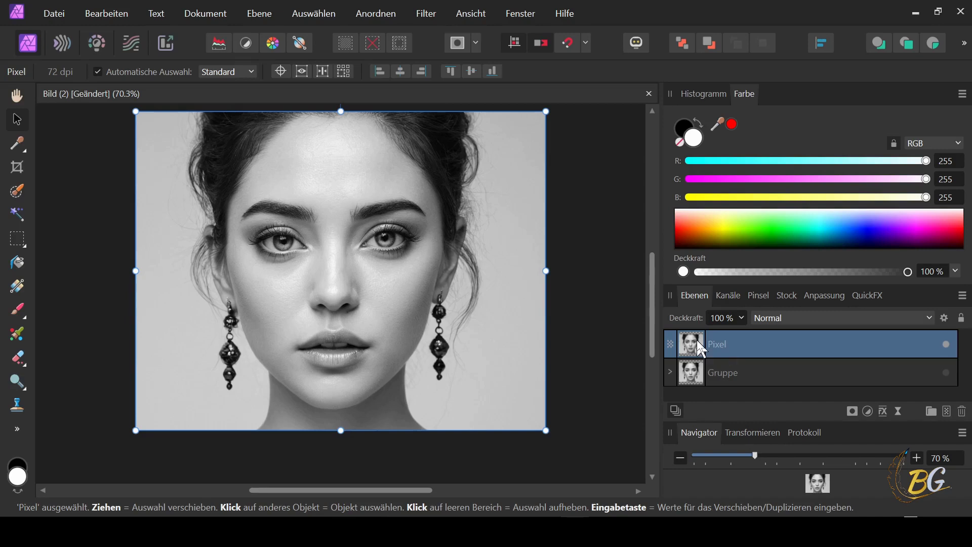
Duplicate the merged Pixel layer, hide the lower copy, and keep the top copy selected.
{"action": "right_click", "coordinate": [697, 340]}
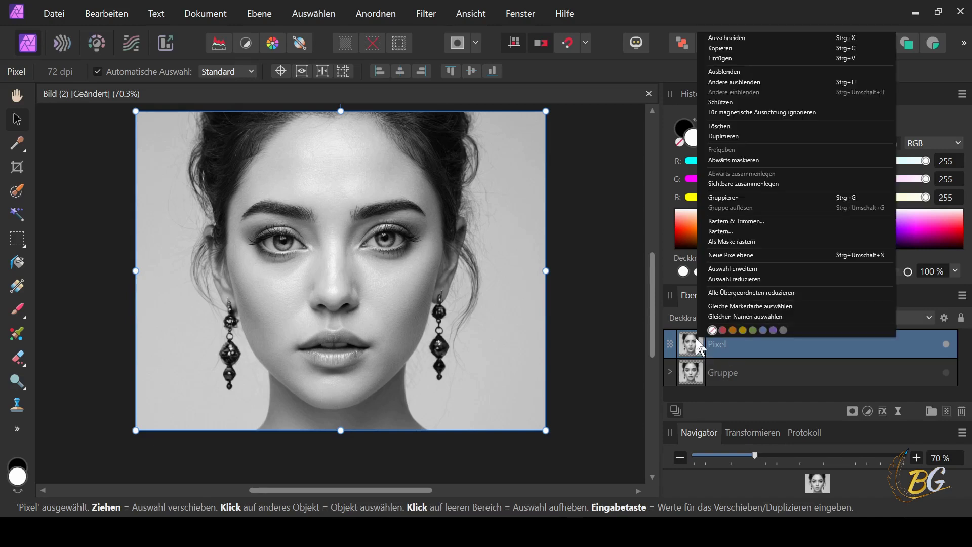
{"action": "left_click", "coordinate": [721, 142]}
{"action": "left_click", "coordinate": [709, 371]}
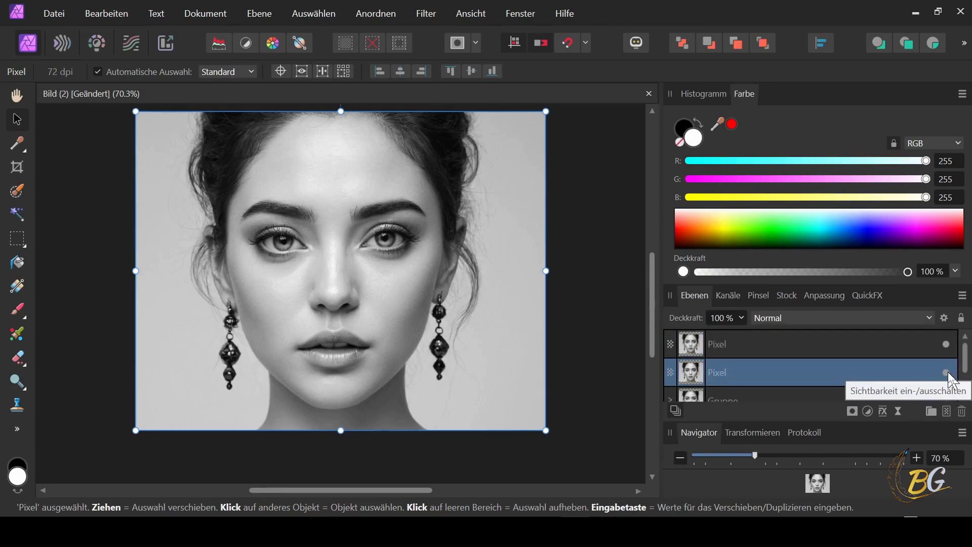
{"action": "left_click", "coordinate": [947, 374]}
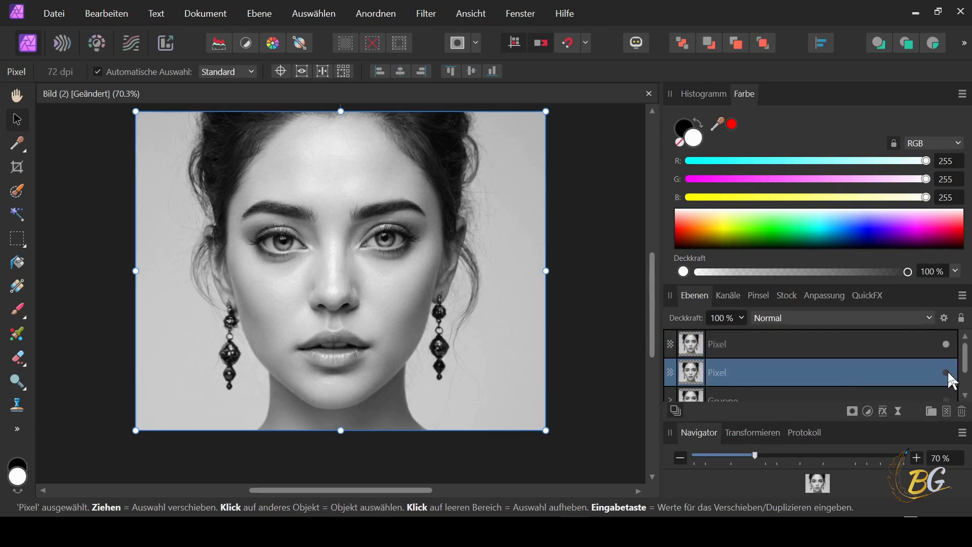
{"action": "left_click", "coordinate": [707, 345]}
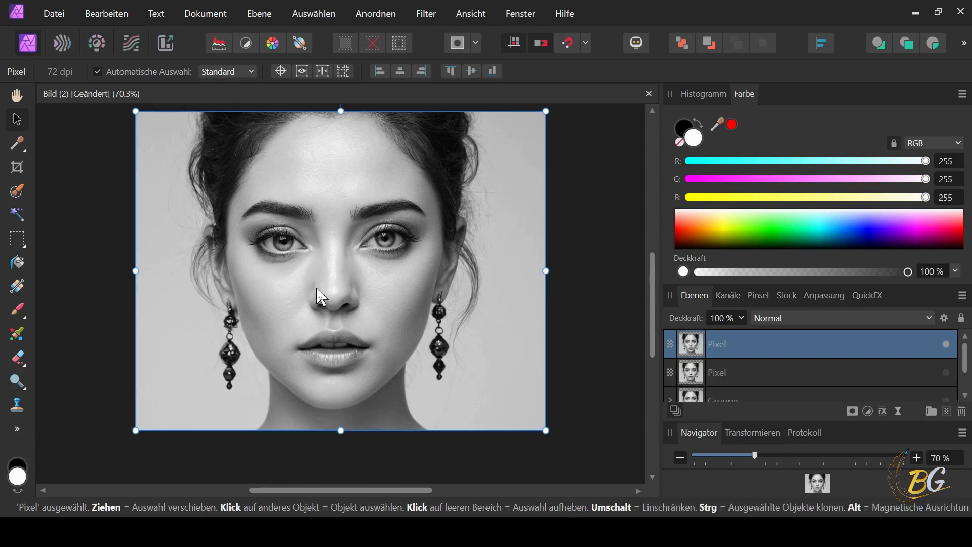
Nudge the top Pixel layer downward and zoom in on the lips.
{"action": "left_click_drag", "start_coordinate": [317, 289], "coordinate": [335, 306]}
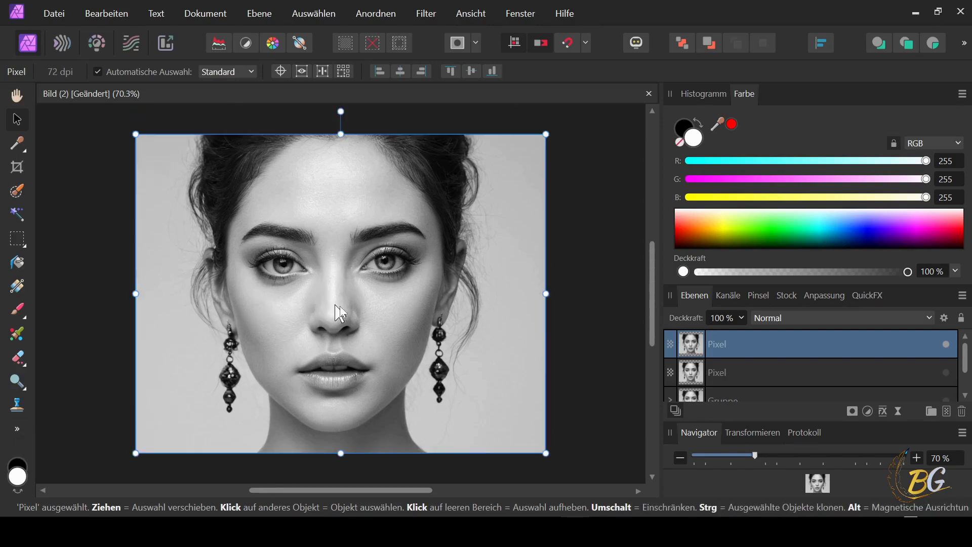
{"action": "scroll", "coordinate": [340, 313], "scroll_direction": "up", "scroll_amount": 2}
{"action": "scroll", "coordinate": [351, 316], "scroll_direction": "up", "scroll_amount": 2}
{"action": "scroll", "coordinate": [351, 316], "scroll_direction": "down", "scroll_amount": 1}
{"action": "scroll", "coordinate": [351, 360], "scroll_direction": "down", "scroll_amount": 1}
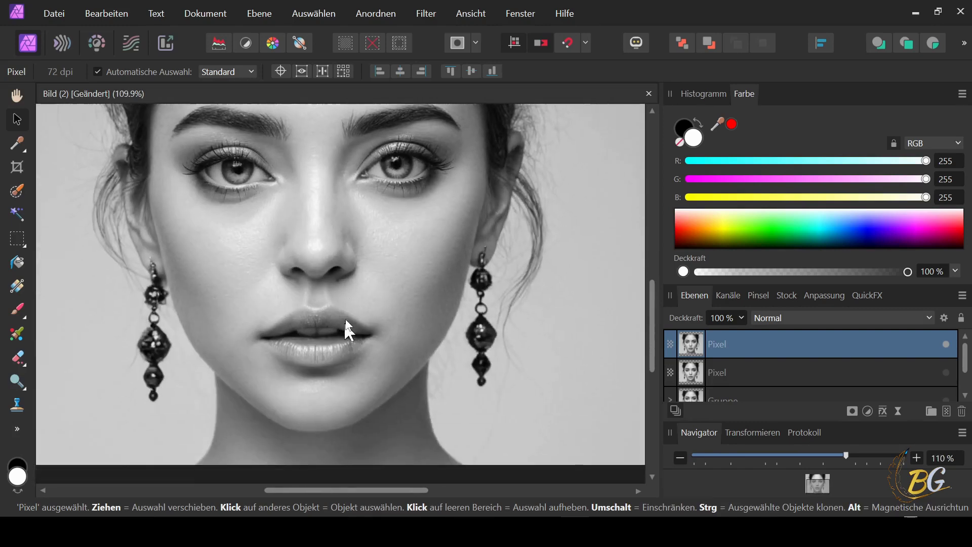
{"action": "scroll", "coordinate": [349, 330], "scroll_direction": "down", "scroll_amount": 1}
{"action": "left_click", "coordinate": [17, 429]}
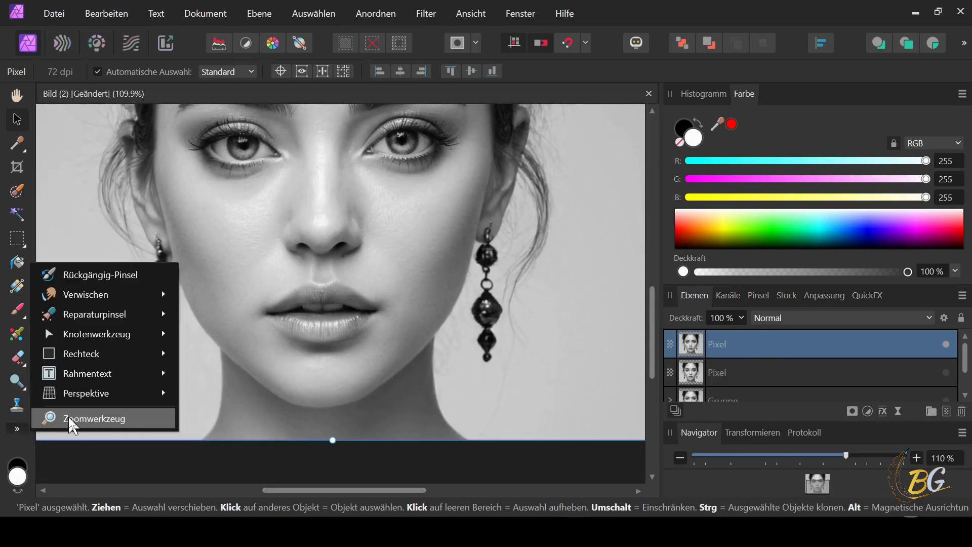
{"action": "left_click", "coordinate": [319, 334]}
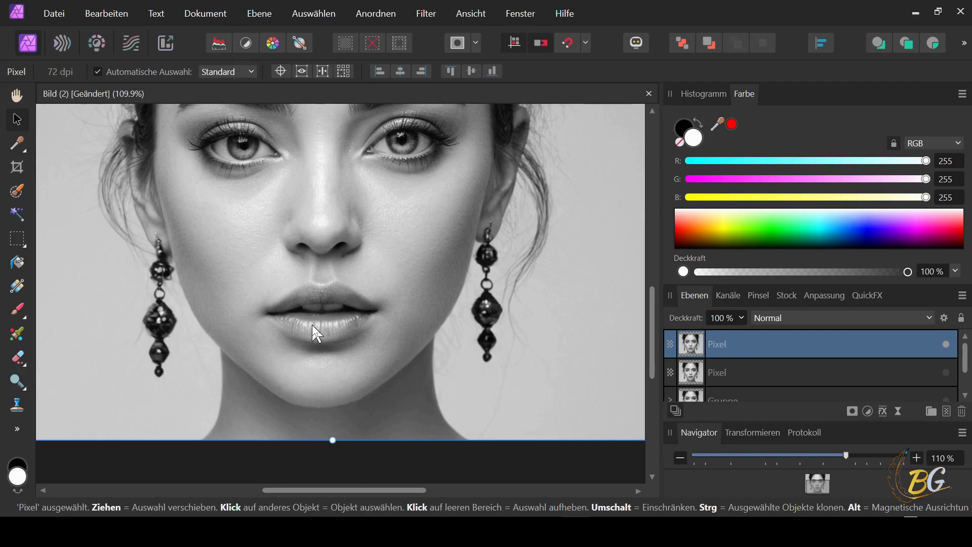
{"action": "scroll", "coordinate": [313, 327], "scroll_direction": "up", "scroll_amount": 2}
{"action": "scroll", "coordinate": [313, 327], "scroll_direction": "up", "scroll_amount": 1}
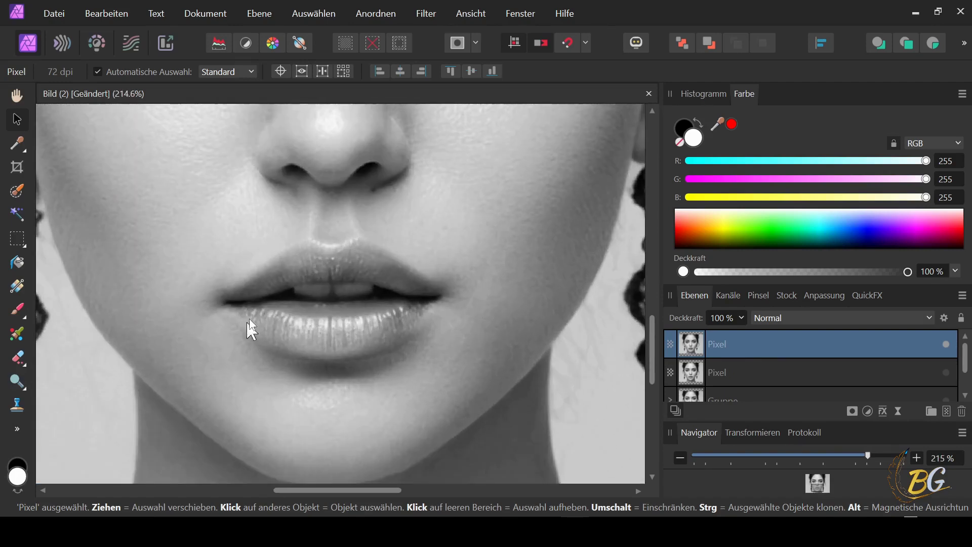
Paint a Selection Brush selection over the upper and lower lips.
{"action": "left_click", "coordinate": [17, 193]}
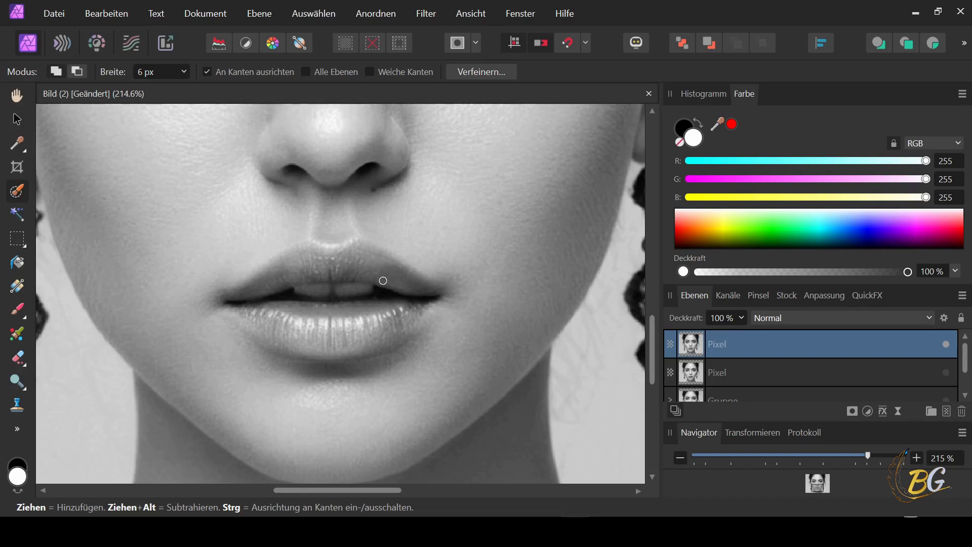
{"action": "mouse_move", "coordinate": [383, 280]}
{"action": "left_mouse_down"}
{"action": "mouse_move", "coordinate": [276, 265]}
{"action": "mouse_move", "coordinate": [325, 255]}
{"action": "mouse_move", "coordinate": [316, 245]}
{"action": "mouse_move", "coordinate": [362, 241]}
{"action": "left_mouse_up"}
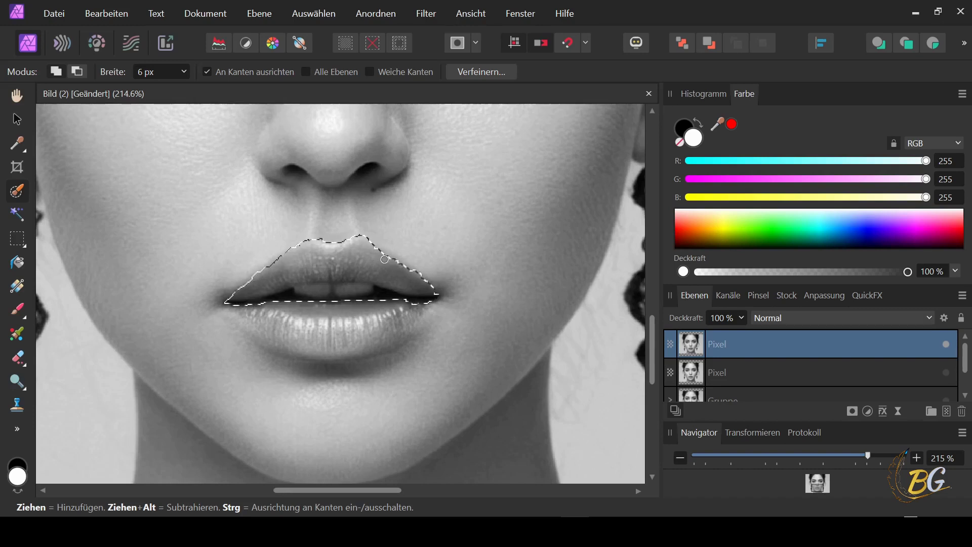
{"action": "mouse_move", "coordinate": [251, 319]}
{"action": "left_mouse_down"}
{"action": "mouse_move", "coordinate": [349, 340]}
{"action": "mouse_move", "coordinate": [398, 334]}
{"action": "mouse_move", "coordinate": [364, 307]}
{"action": "left_mouse_up"}
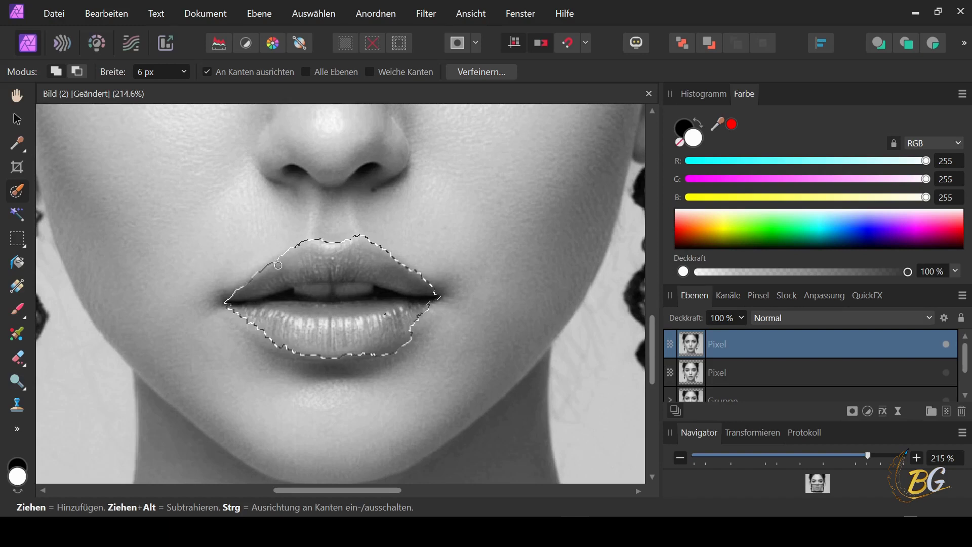
Refine the lip selection with a 4 px brush, removing the gap and extending the left corner.
{"action": "left_click", "coordinate": [186, 72]}
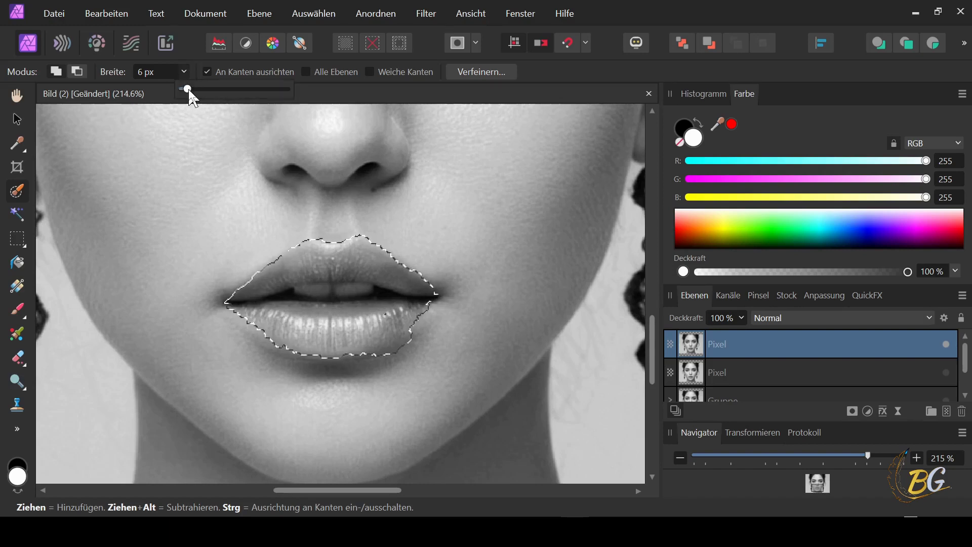
{"action": "left_click_drag", "start_coordinate": [188, 90], "coordinate": [185, 90]}
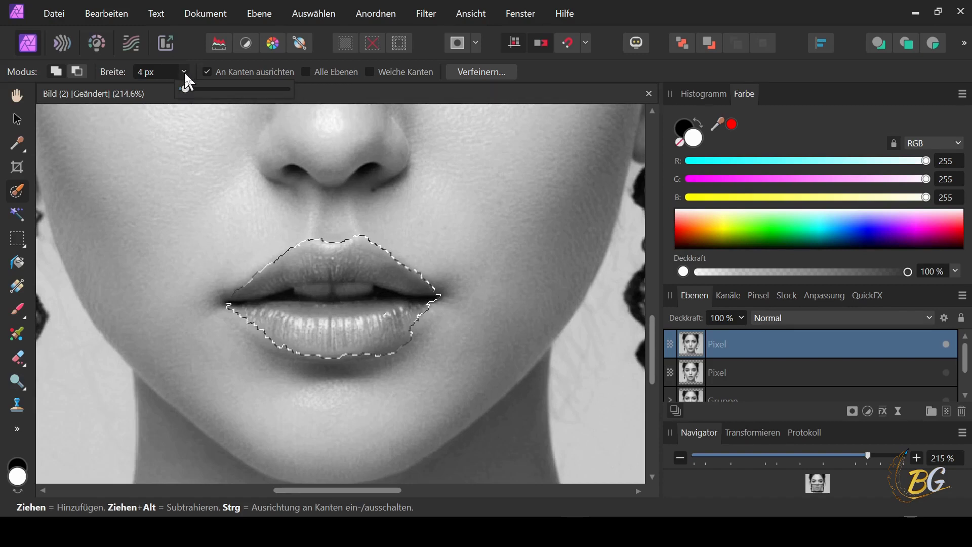
{"action": "left_click", "coordinate": [287, 293]}
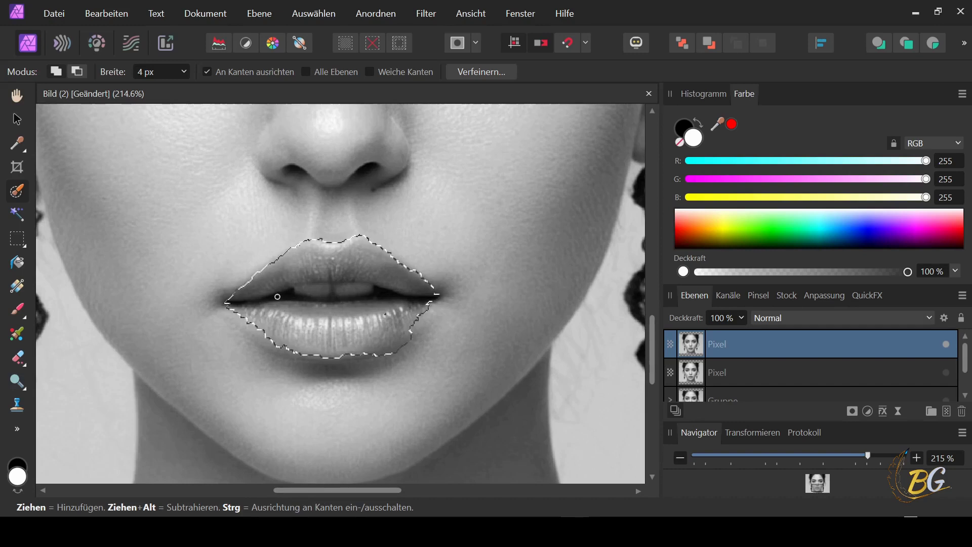
{"action": "key", "text": "alt"}
{"action": "mouse_move", "coordinate": [287, 293]}
{"action": "left_mouse_down"}
{"action": "mouse_move", "coordinate": [366, 291]}
{"action": "mouse_move", "coordinate": [312, 278]}
{"action": "left_mouse_up"}
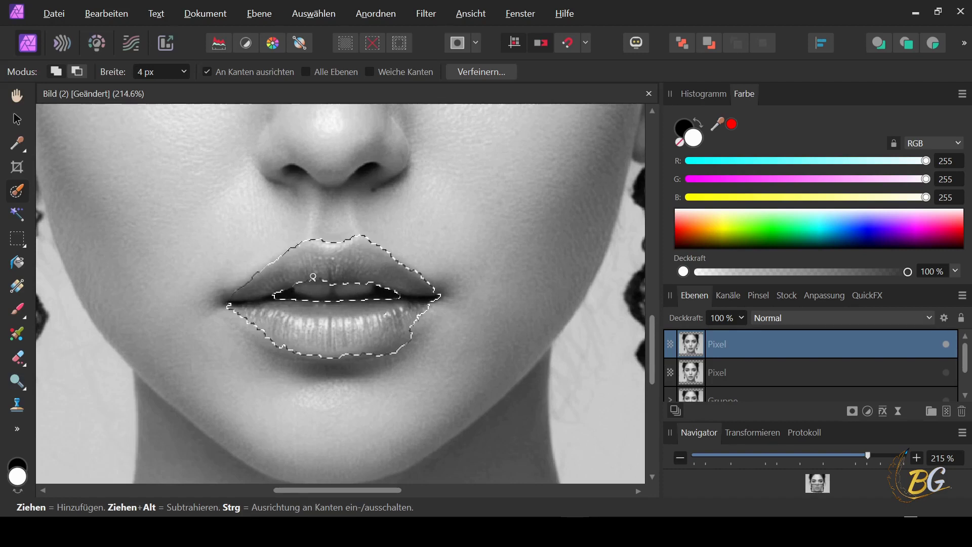
{"action": "left_click_drag", "start_coordinate": [403, 326], "coordinate": [324, 276]}
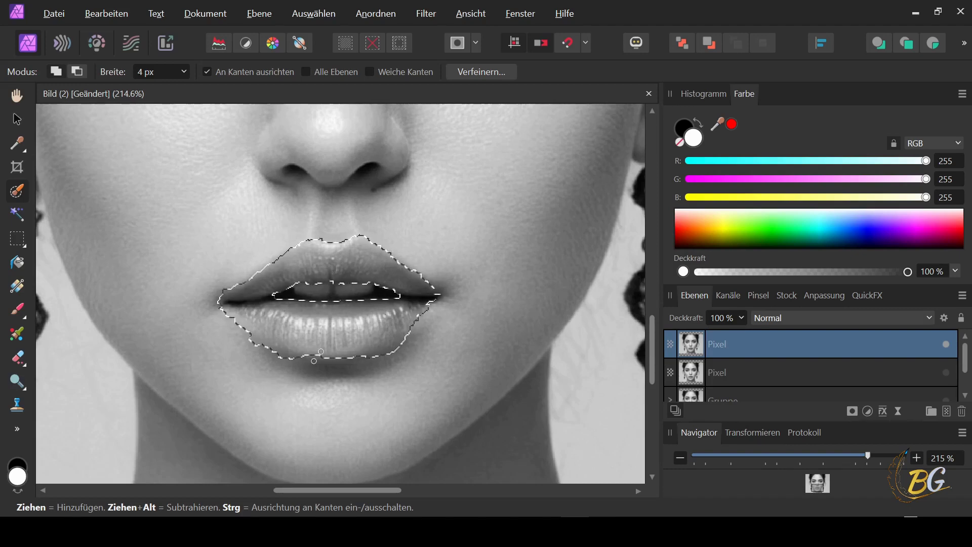
{"action": "scroll", "coordinate": [426, 234], "scroll_direction": "down", "scroll_amount": 3}
{"action": "scroll", "coordinate": [456, 196], "scroll_direction": "down", "scroll_amount": 2}
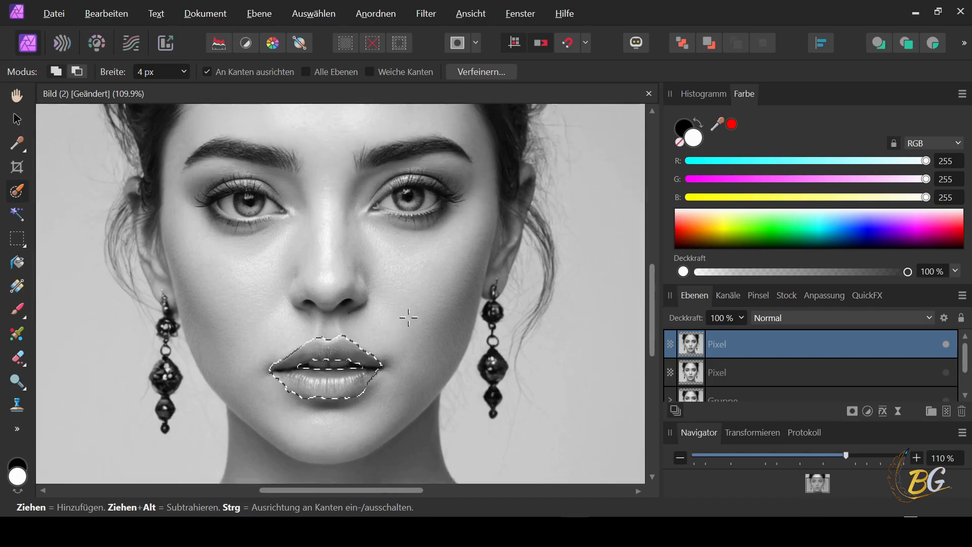
{"action": "scroll", "coordinate": [419, 286], "scroll_direction": "down", "scroll_amount": 1}
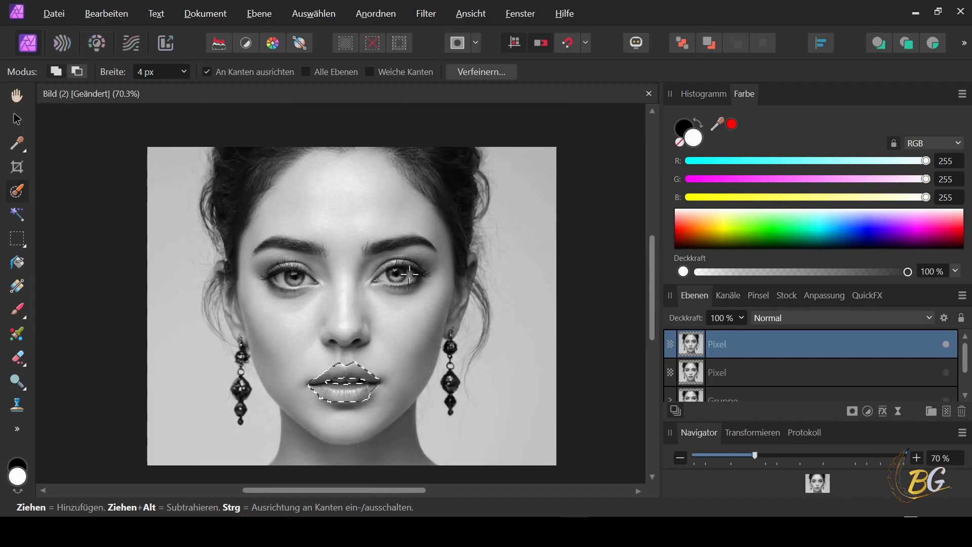
Invert the lip selection and delete everything outside the lips on the top Pixel layer.
{"action": "left_click", "coordinate": [15, 357]}
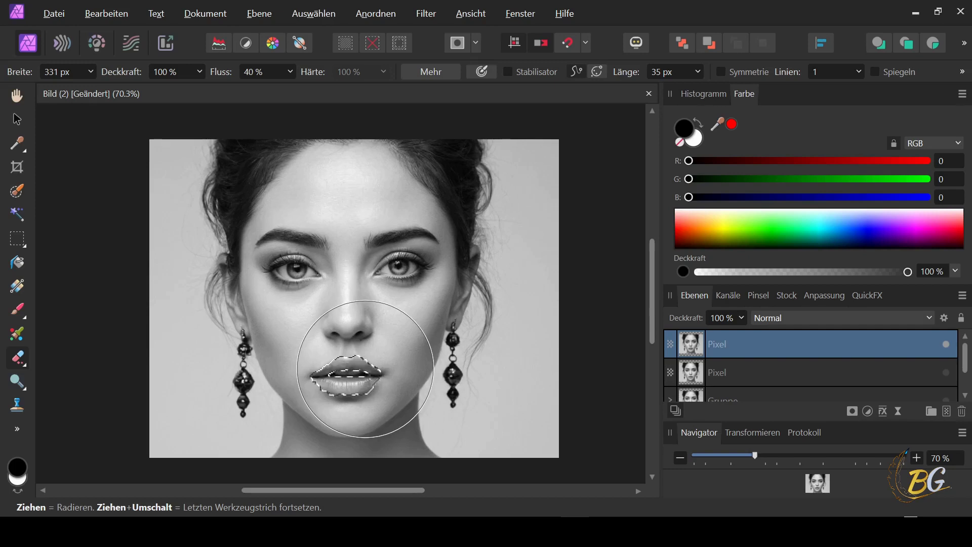
{"action": "left_click", "coordinate": [314, 14]}
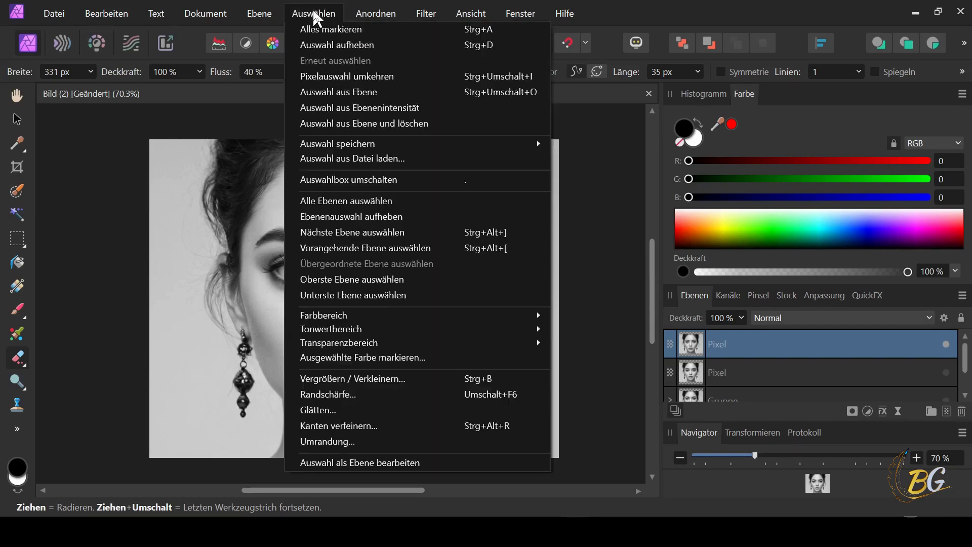
{"action": "left_click", "coordinate": [330, 76]}
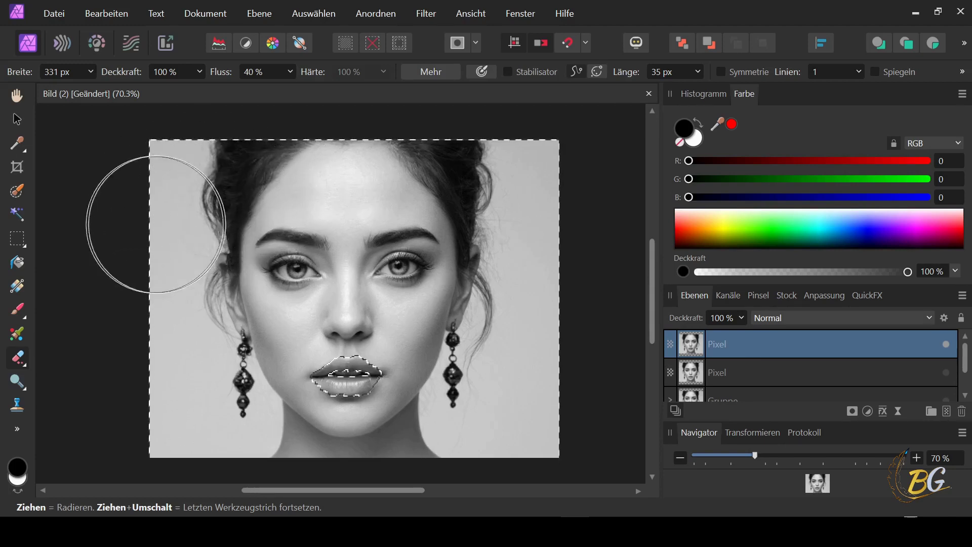
{"action": "left_click_drag", "start_coordinate": [141, 218], "coordinate": [346, 218]}
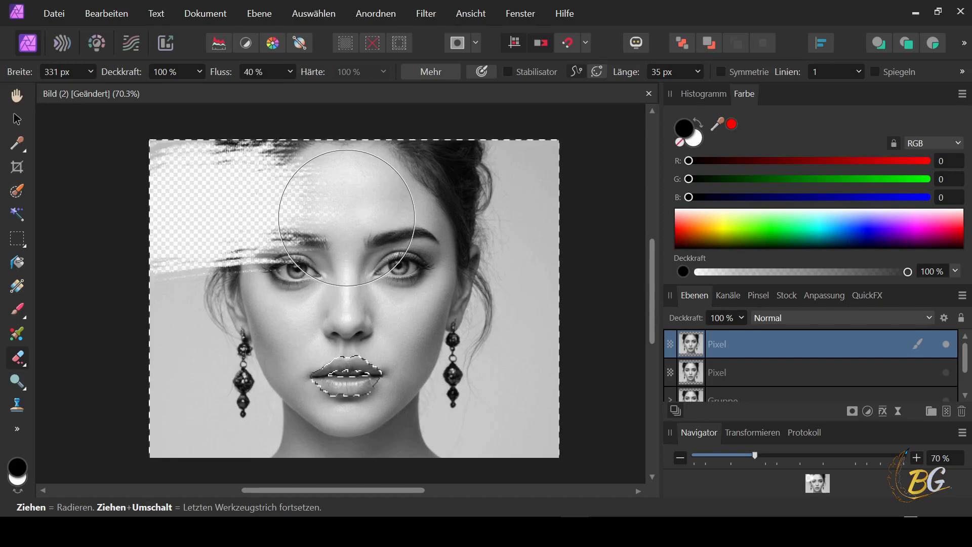
{"action": "key", "text": "Delete"}
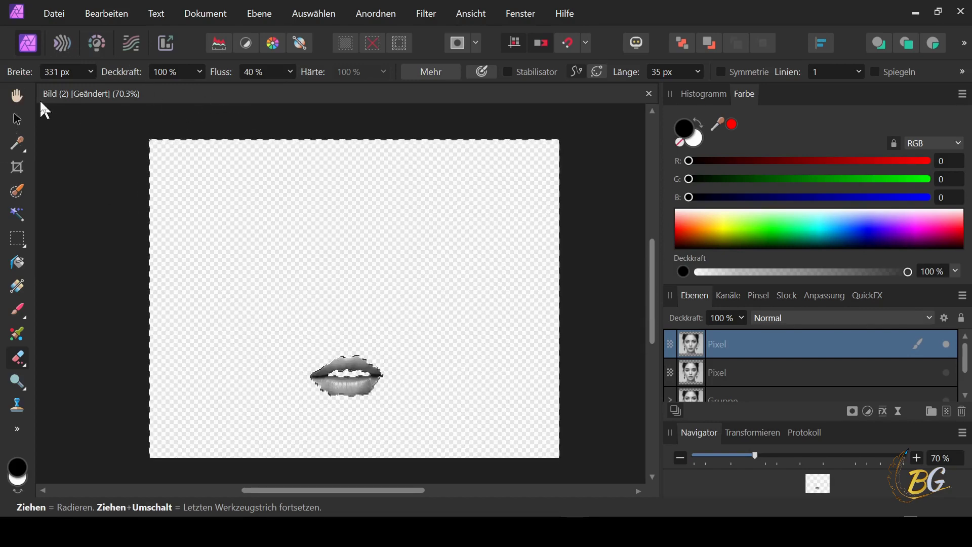
{"action": "left_click", "coordinate": [16, 119]}
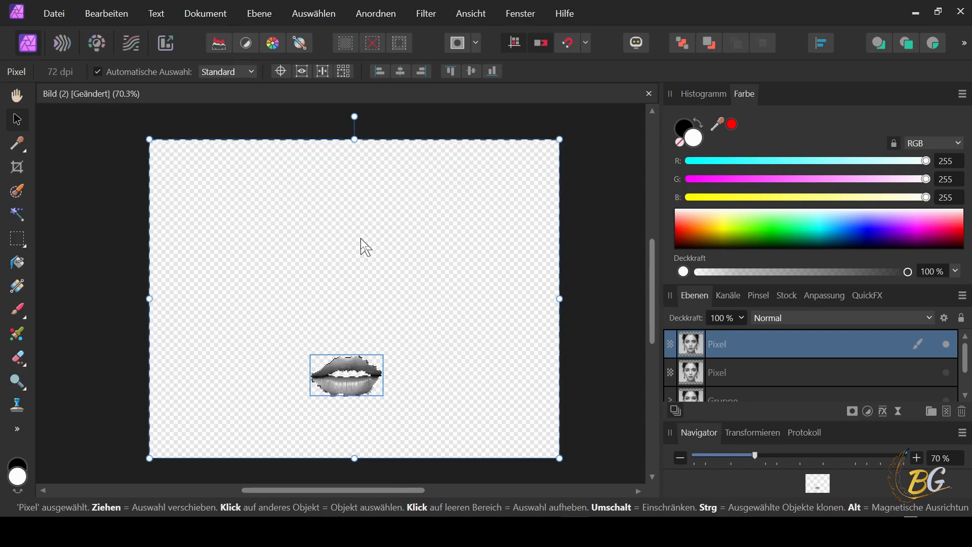
Deselect and make the portrait layer beneath the lips visible.
{"action": "key", "text": "ctrl+d"}
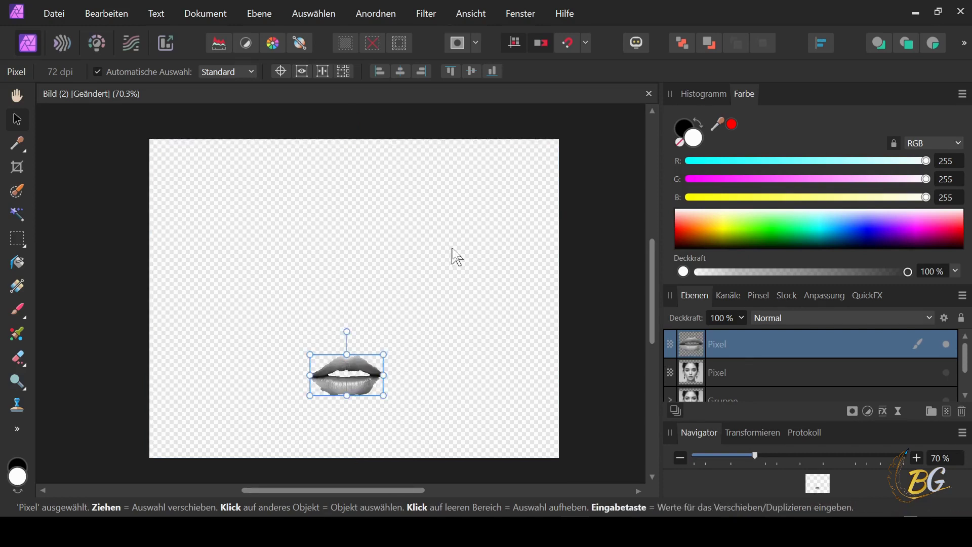
{"action": "scroll", "coordinate": [409, 342], "scroll_direction": "up", "scroll_amount": 3}
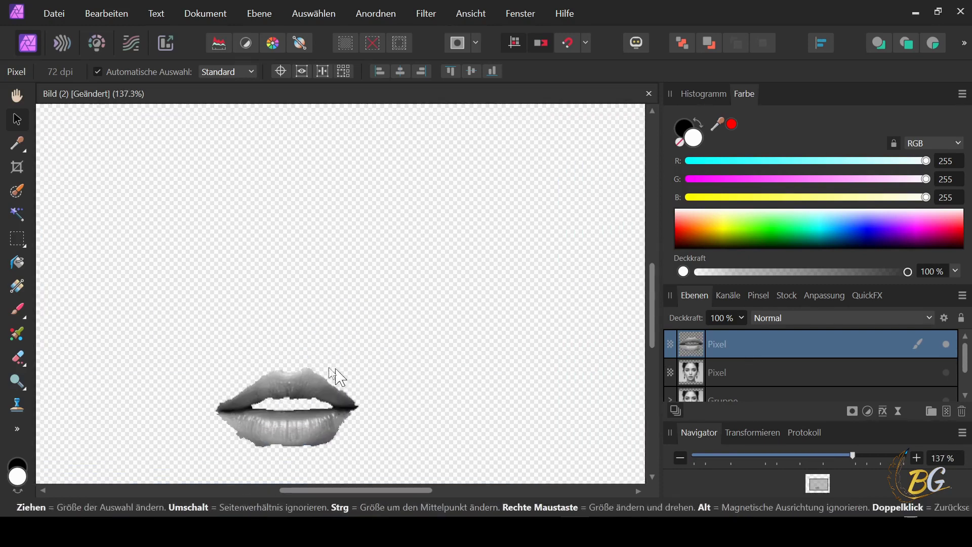
{"action": "left_click_drag", "start_coordinate": [331, 376], "coordinate": [378, 252]}
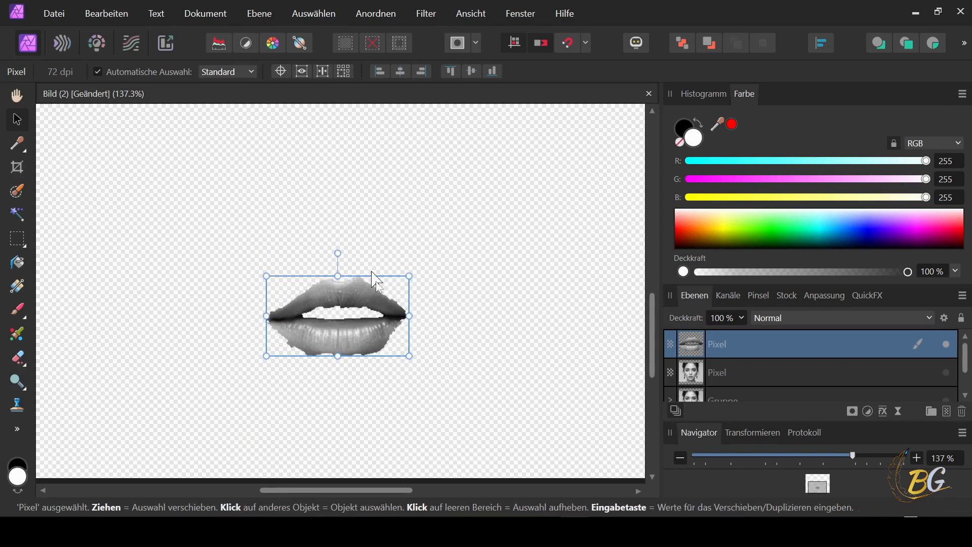
{"action": "scroll", "coordinate": [351, 325], "scroll_direction": "up", "scroll_amount": 3}
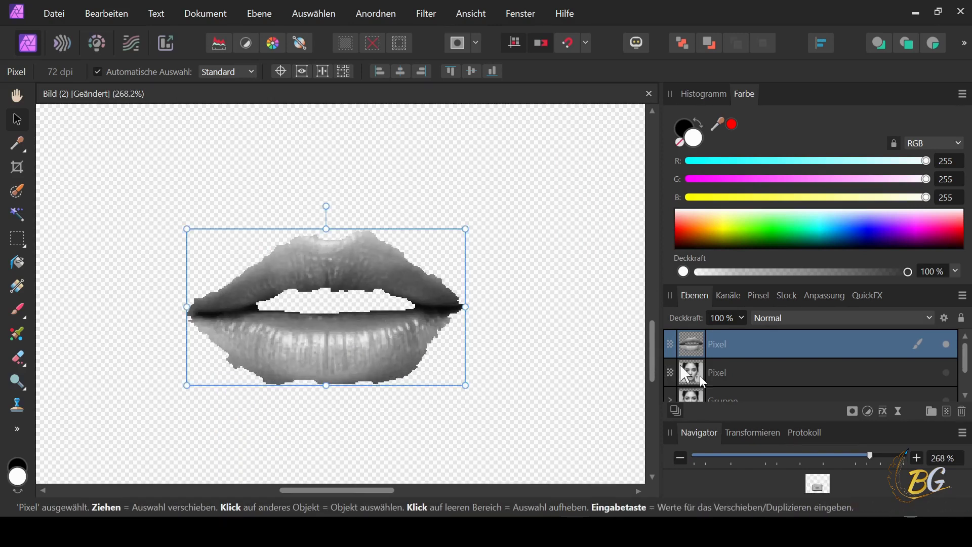
{"action": "left_click", "coordinate": [946, 373]}
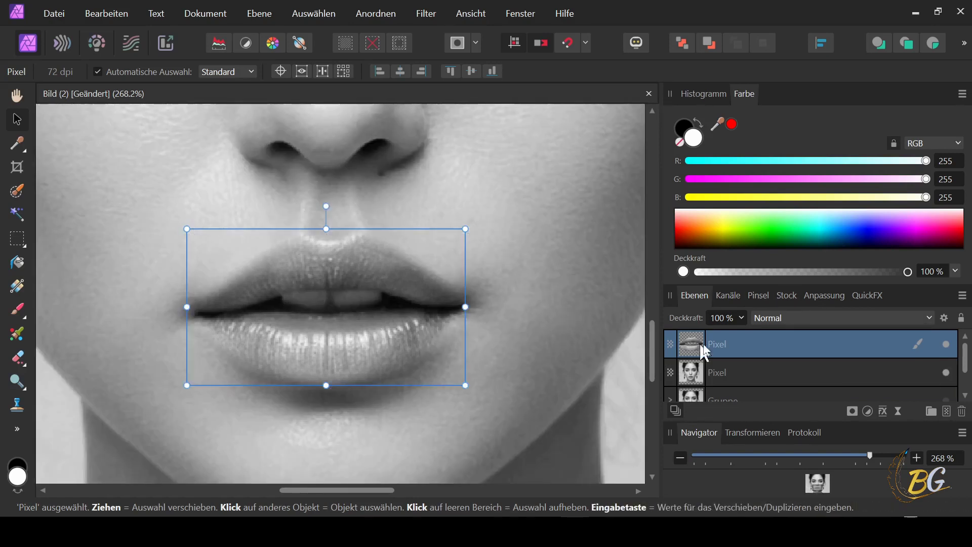
{"action": "left_click", "coordinate": [737, 375]}
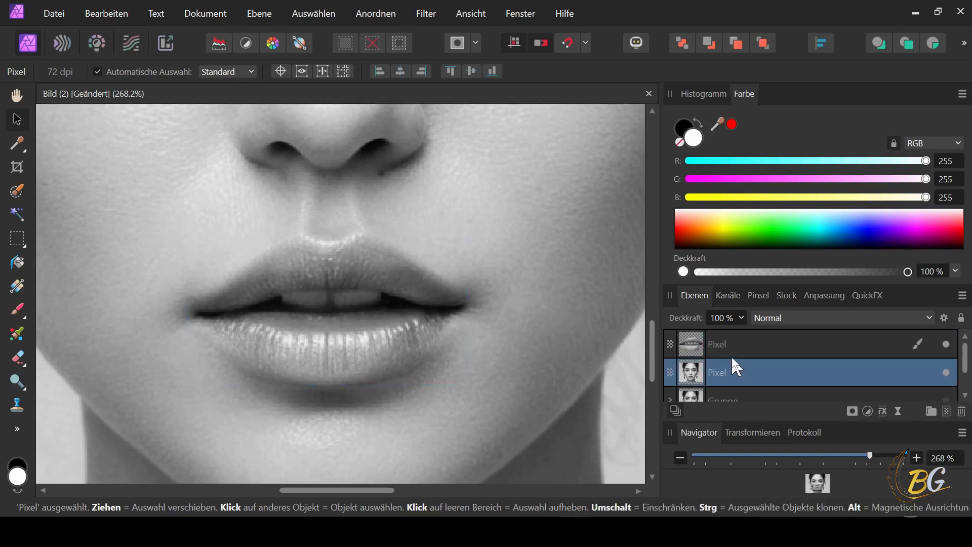
Set the lips layer's blend mode to Farben nachbelichten.
{"action": "left_click", "coordinate": [730, 354]}
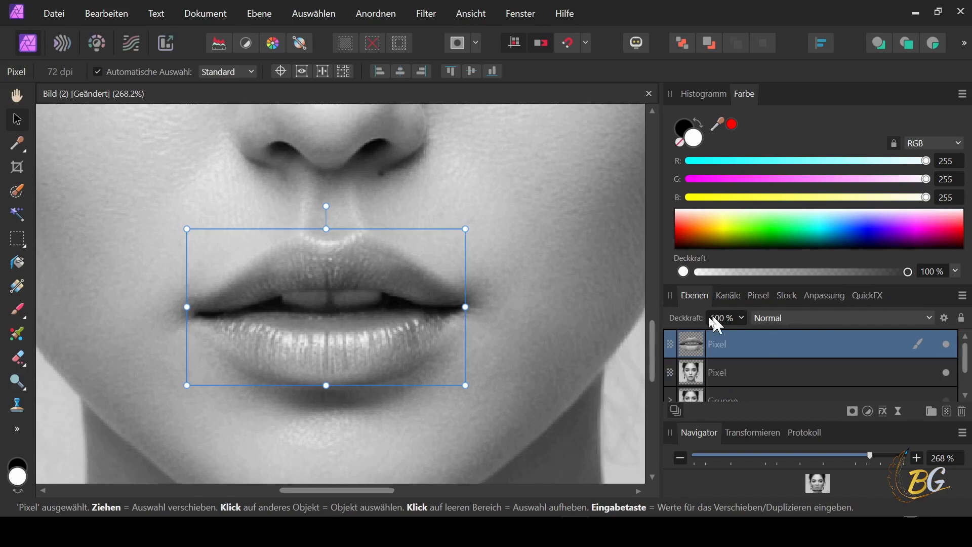
{"action": "left_click", "coordinate": [805, 320]}
{"action": "scroll", "coordinate": [789, 319], "scroll_direction": "down", "scroll_amount": 1}
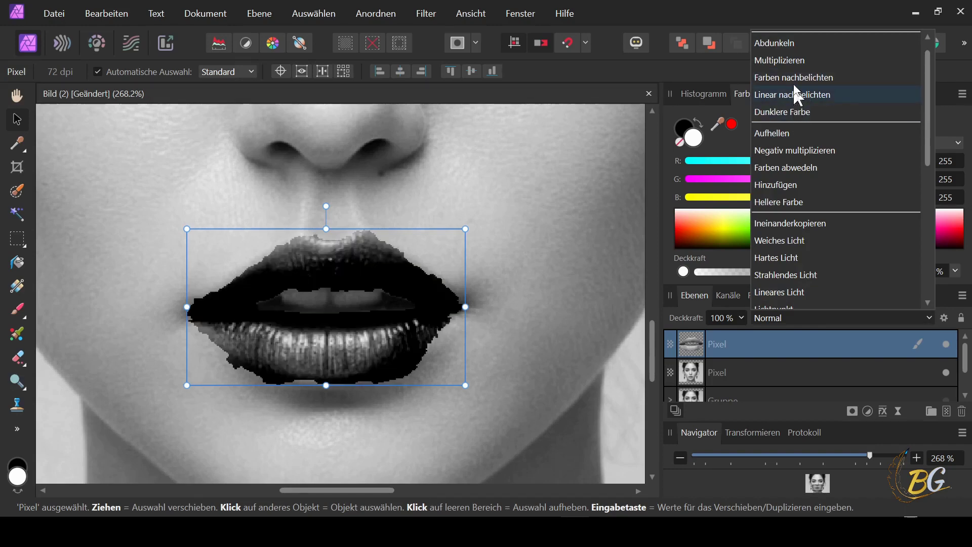
{"action": "left_click", "coordinate": [797, 78]}
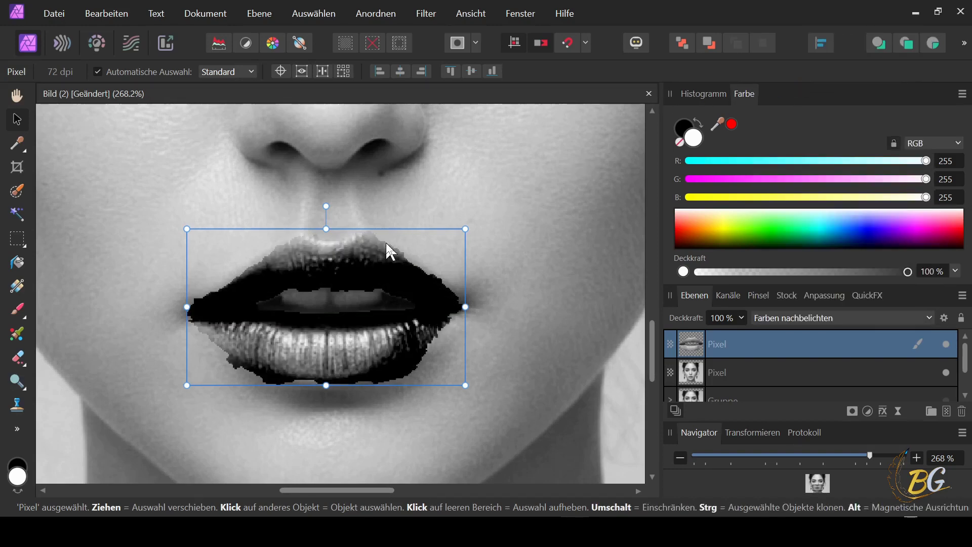
{"action": "scroll", "coordinate": [393, 253], "scroll_direction": "down", "scroll_amount": 5}
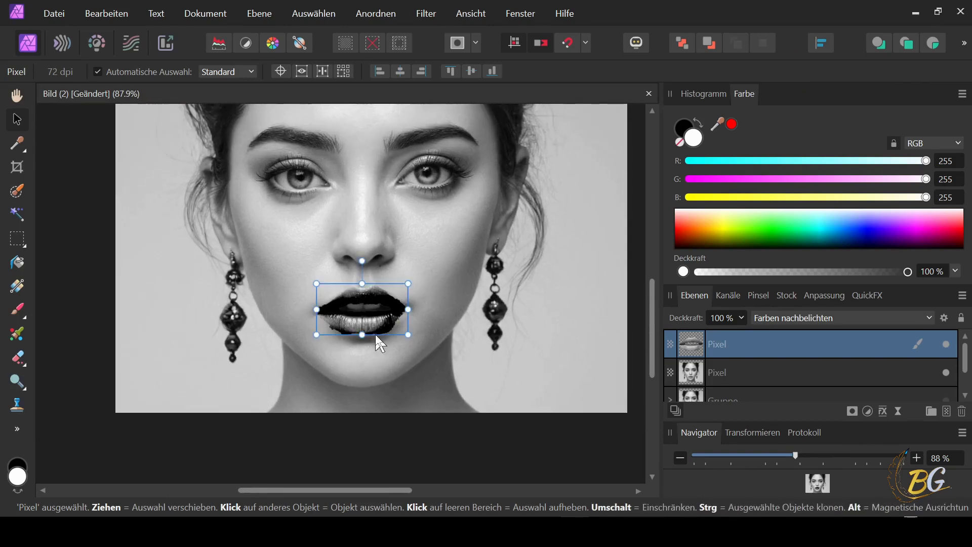
{"action": "scroll", "coordinate": [386, 303], "scroll_direction": "up", "scroll_amount": 3}
{"action": "scroll", "coordinate": [400, 304], "scroll_direction": "up", "scroll_amount": 1}
{"action": "scroll", "coordinate": [410, 313], "scroll_direction": "up", "scroll_amount": 1}
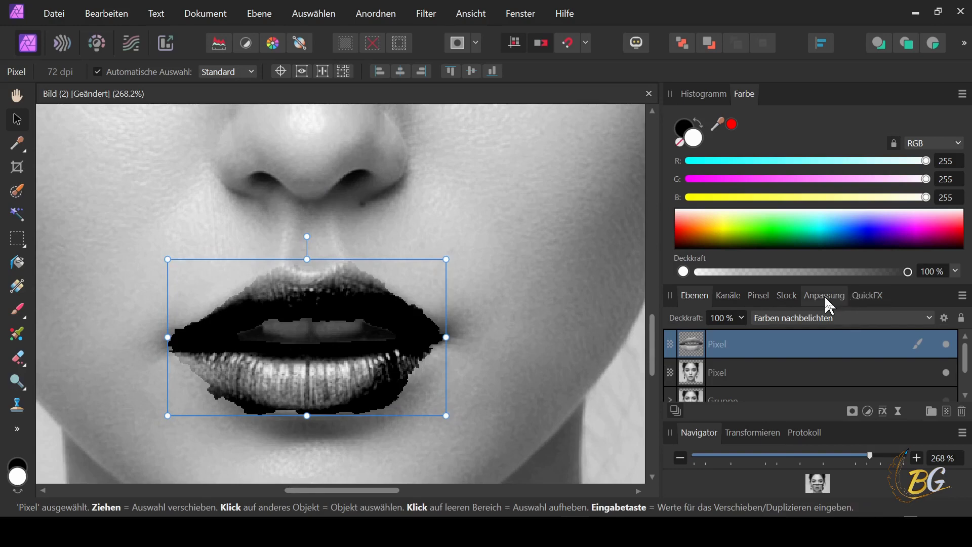
{"action": "left_click", "coordinate": [479, 13]}
{"action": "left_click", "coordinate": [530, 10]}
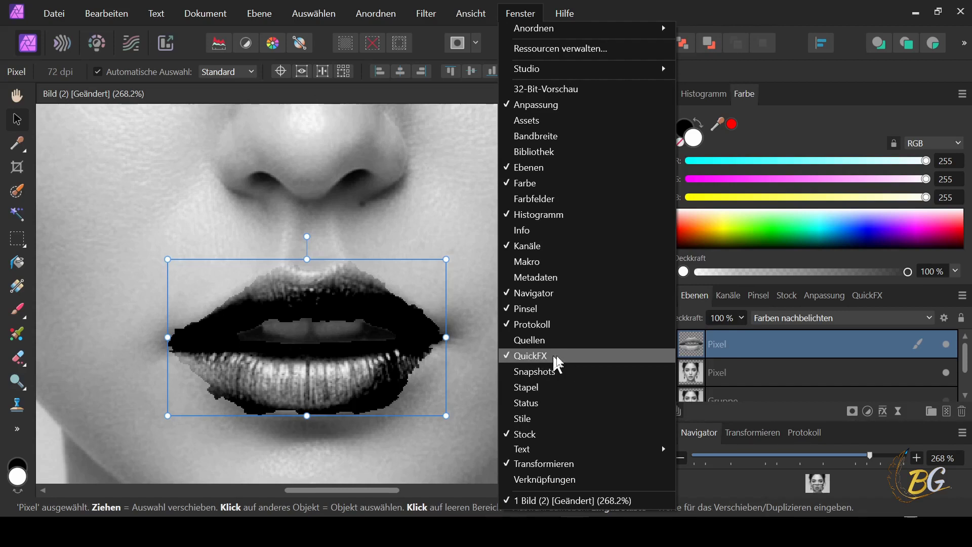
Bring the QuickFX effects panel forward, keeping it docked in the layers group.
{"action": "left_click", "coordinate": [866, 296]}
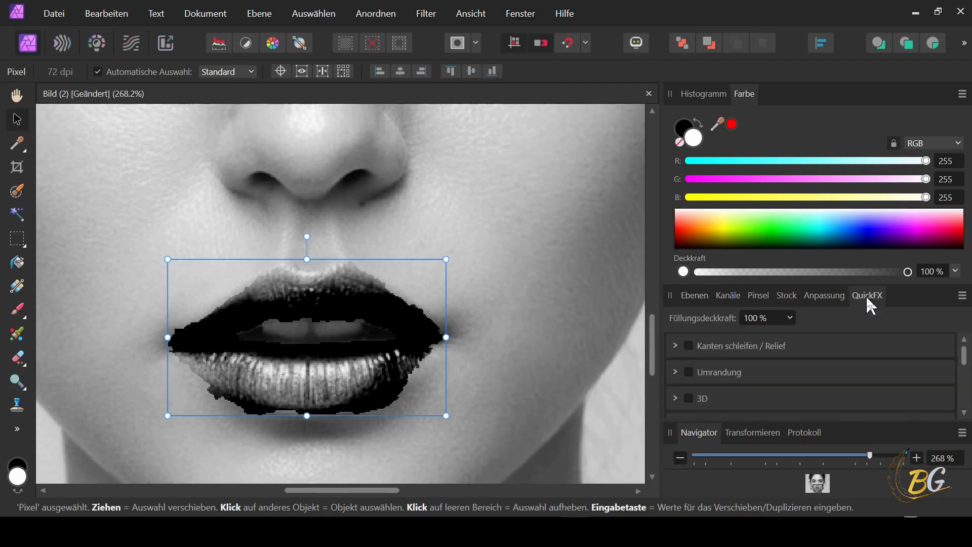
{"action": "left_click_drag", "start_coordinate": [871, 296], "coordinate": [789, 95]}
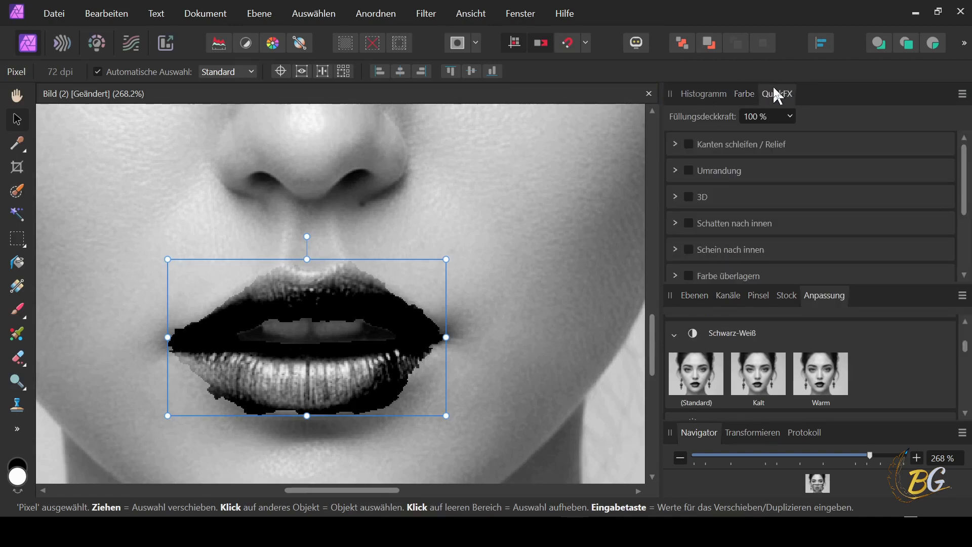
{"action": "left_click_drag", "start_coordinate": [777, 96], "coordinate": [871, 300]}
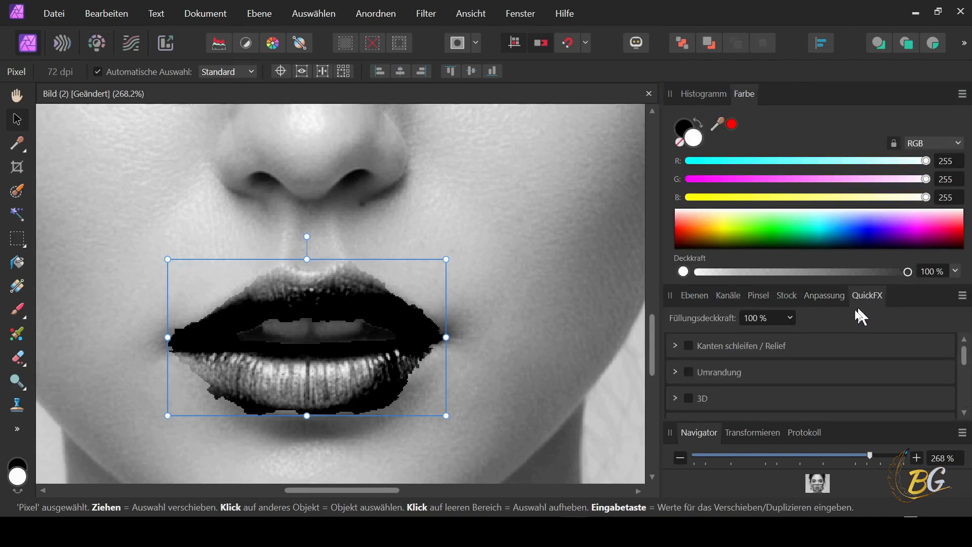
{"action": "scroll", "coordinate": [807, 354], "scroll_direction": "down", "scroll_amount": 2}
{"action": "scroll", "coordinate": [703, 361], "scroll_direction": "down", "scroll_amount": 3}
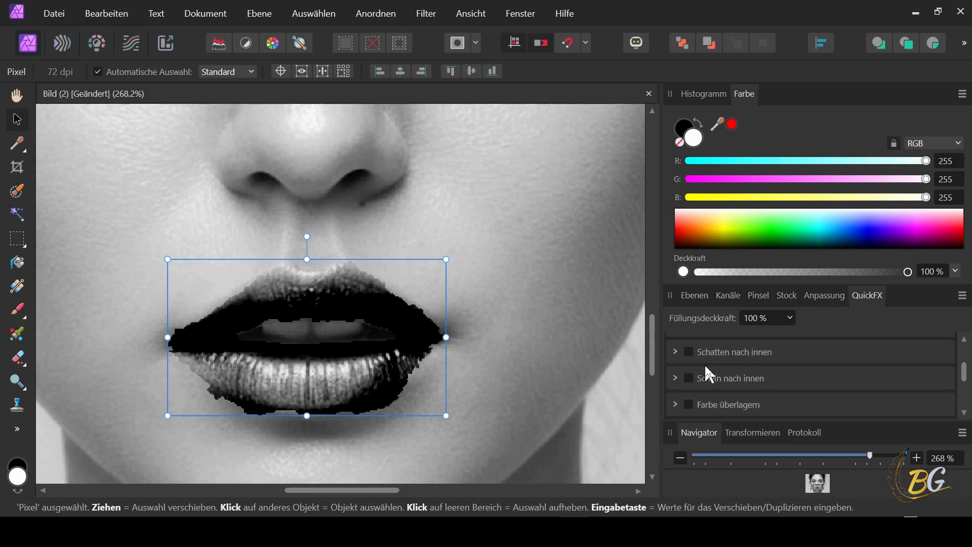
{"action": "scroll", "coordinate": [705, 367], "scroll_direction": "down", "scroll_amount": 1}
Turn on Farbe überlagern with a deep red colour at 25% opacity.
{"action": "left_click", "coordinate": [689, 368]}
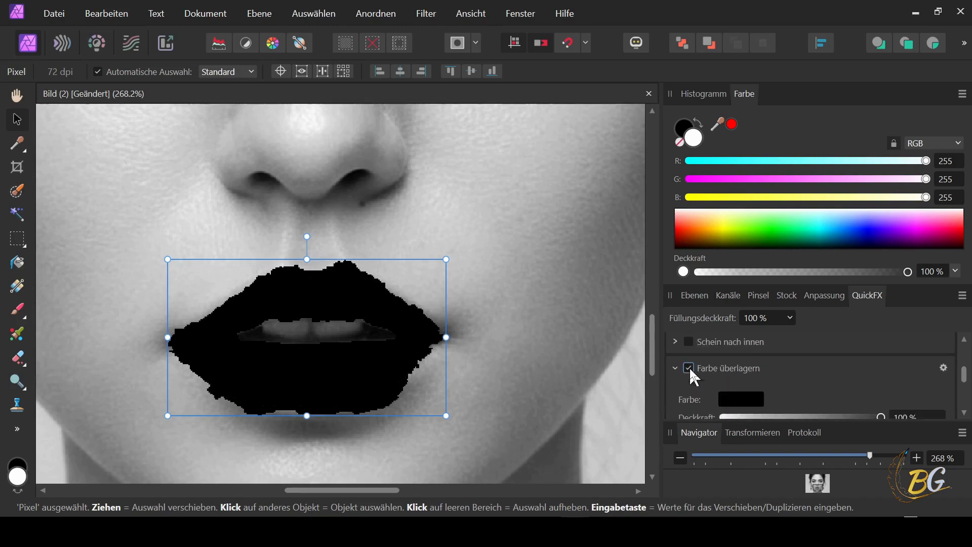
{"action": "scroll", "coordinate": [756, 378], "scroll_direction": "down", "scroll_amount": 1}
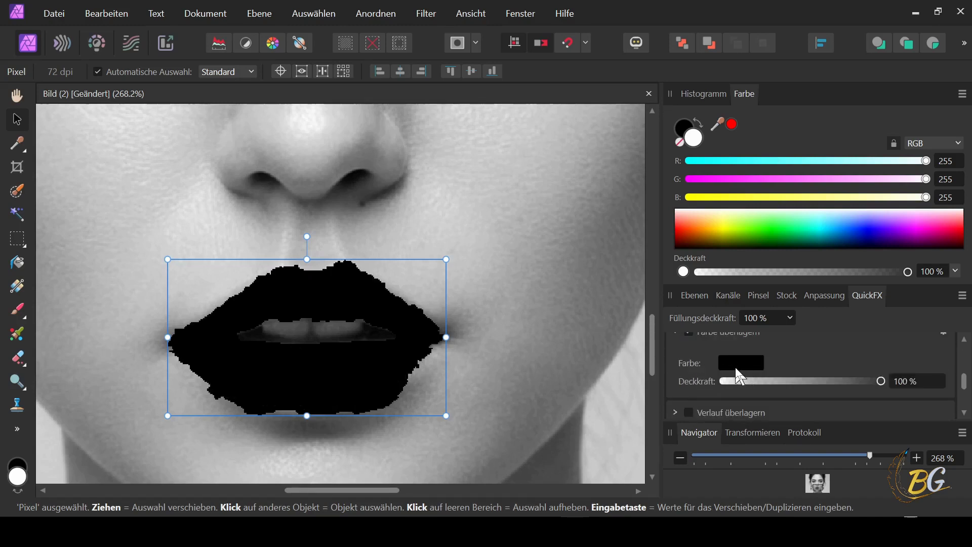
{"action": "left_click", "coordinate": [720, 361]}
{"action": "mouse_move", "coordinate": [664, 278]}
{"action": "left_mouse_down"}
{"action": "mouse_move", "coordinate": [722, 271]}
{"action": "mouse_move", "coordinate": [659, 264]}
{"action": "left_mouse_up"}
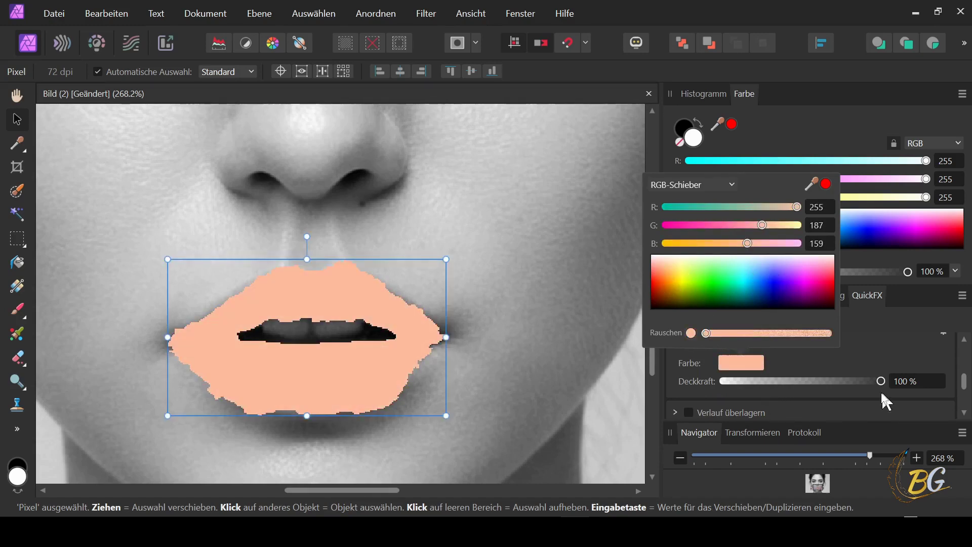
{"action": "mouse_move", "coordinate": [751, 376]}
{"action": "left_mouse_down"}
{"action": "mouse_move", "coordinate": [735, 378]}
{"action": "mouse_move", "coordinate": [752, 372]}
{"action": "left_mouse_up"}
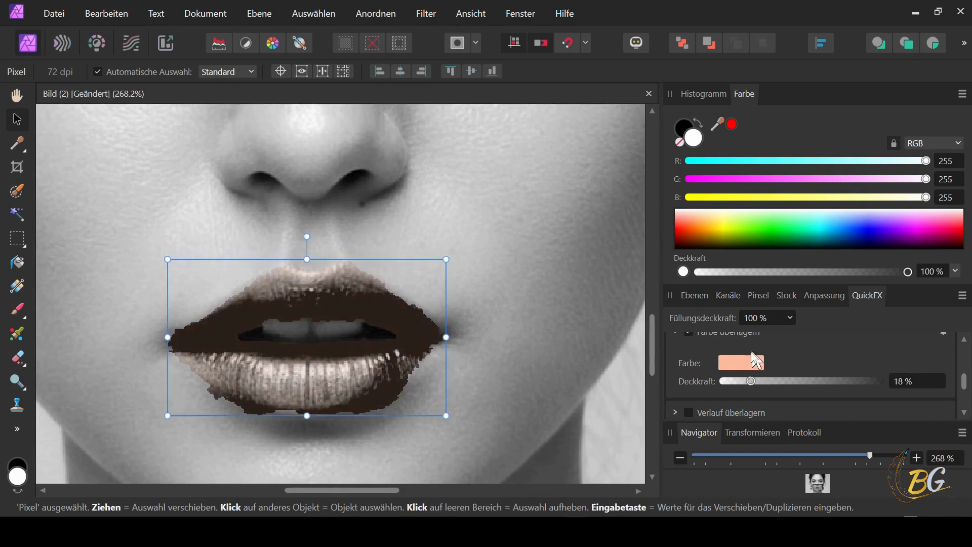
{"action": "left_click", "coordinate": [752, 360]}
{"action": "left_click", "coordinate": [831, 293]}
{"action": "left_click_drag", "start_coordinate": [831, 293], "coordinate": [831, 287]}
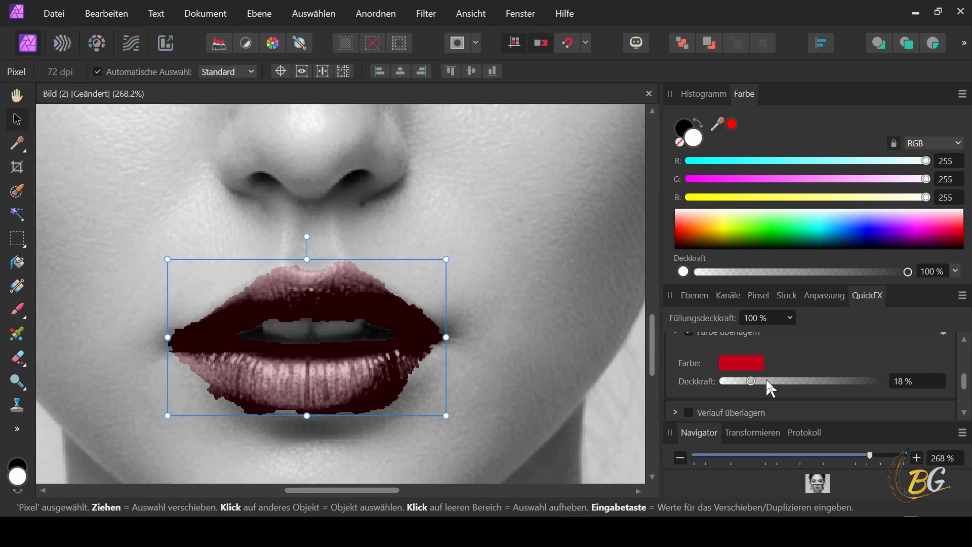
{"action": "mouse_move", "coordinate": [765, 378]}
{"action": "left_mouse_down"}
{"action": "mouse_move", "coordinate": [755, 381]}
{"action": "mouse_move", "coordinate": [764, 378]}
{"action": "left_mouse_up"}
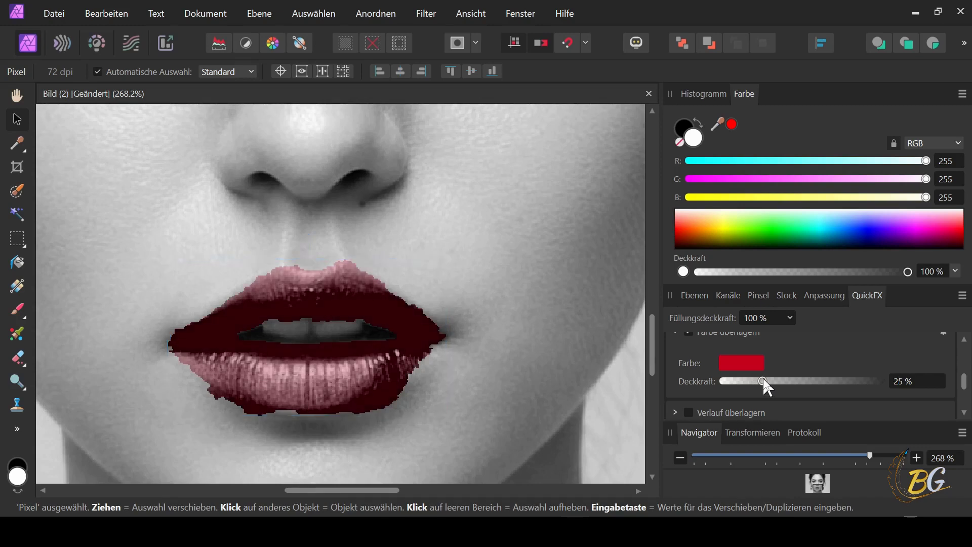
Reduce fill opacity to 64%, then show the layers list and select the lips layer.
{"action": "left_click", "coordinate": [793, 319]}
{"action": "mouse_move", "coordinate": [786, 333]}
{"action": "left_mouse_down"}
{"action": "mouse_move", "coordinate": [734, 337]}
{"action": "mouse_move", "coordinate": [775, 337]}
{"action": "left_mouse_up"}
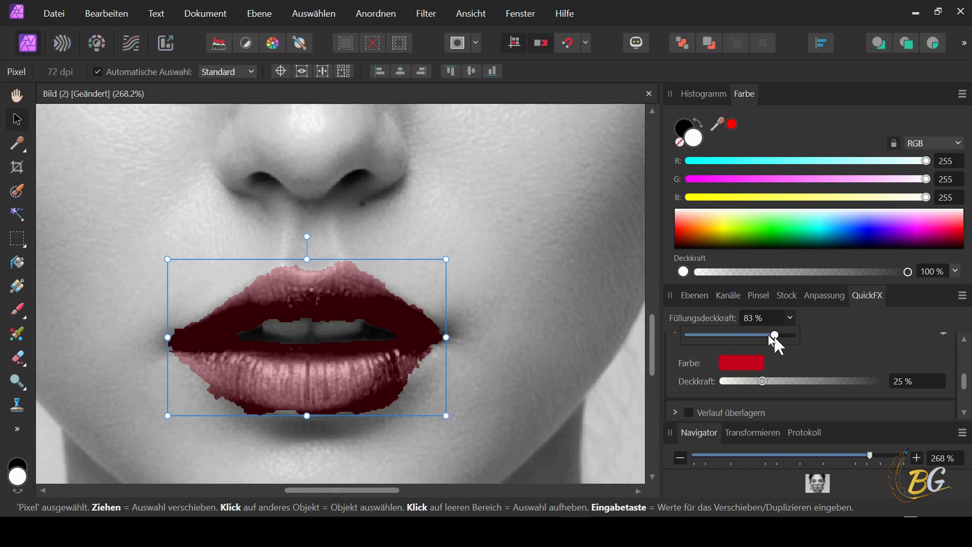
{"action": "left_click", "coordinate": [495, 235]}
{"action": "scroll", "coordinate": [494, 237], "scroll_direction": "down", "scroll_amount": 5}
{"action": "left_click", "coordinate": [303, 295]}
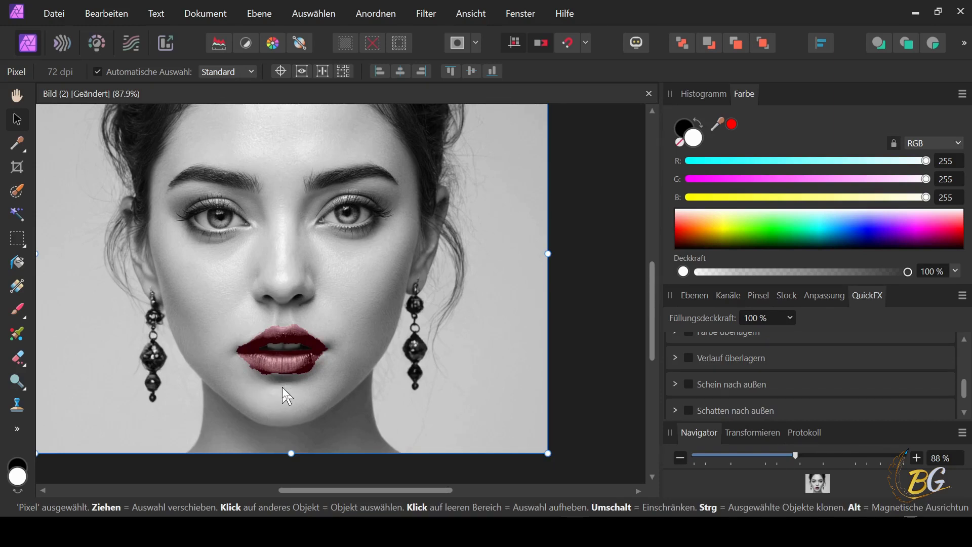
{"action": "scroll", "coordinate": [282, 387], "scroll_direction": "up", "scroll_amount": 2}
{"action": "scroll", "coordinate": [284, 390], "scroll_direction": "up", "scroll_amount": 2}
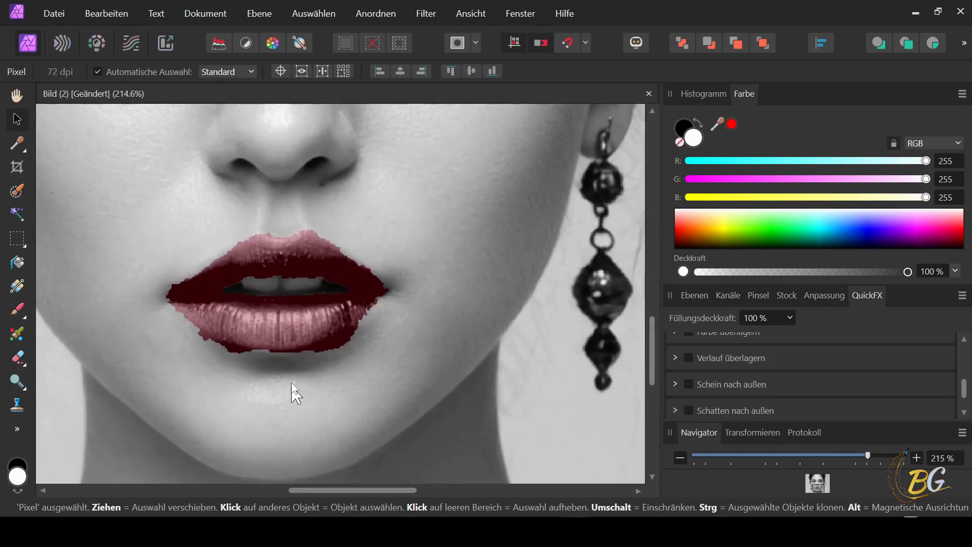
{"action": "scroll", "coordinate": [291, 382], "scroll_direction": "up", "scroll_amount": 1}
{"action": "scroll", "coordinate": [282, 336], "scroll_direction": "left", "scroll_amount": 2}
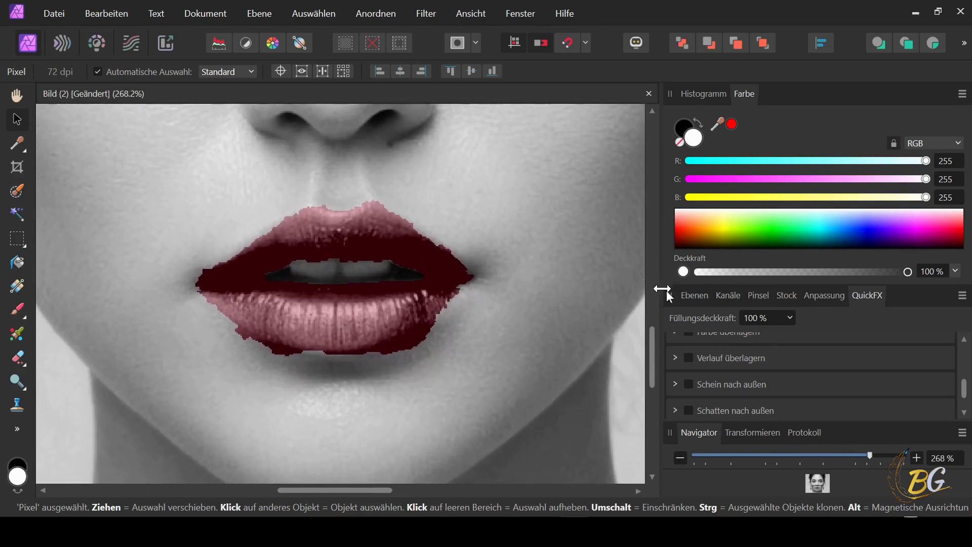
{"action": "left_click", "coordinate": [691, 297]}
{"action": "left_click", "coordinate": [721, 350]}
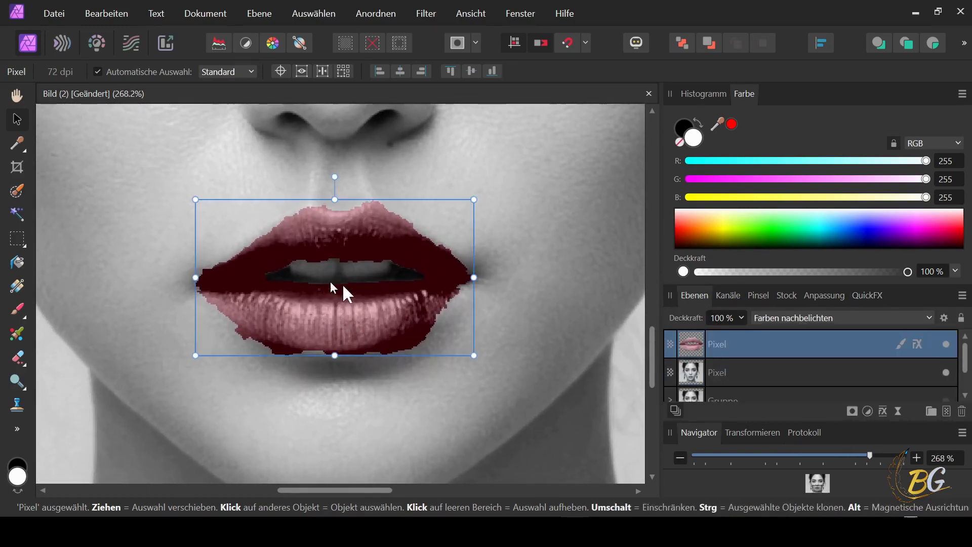
Switch to the Smudge brush at 10 px width and save the document.
{"action": "left_click", "coordinate": [17, 429]}
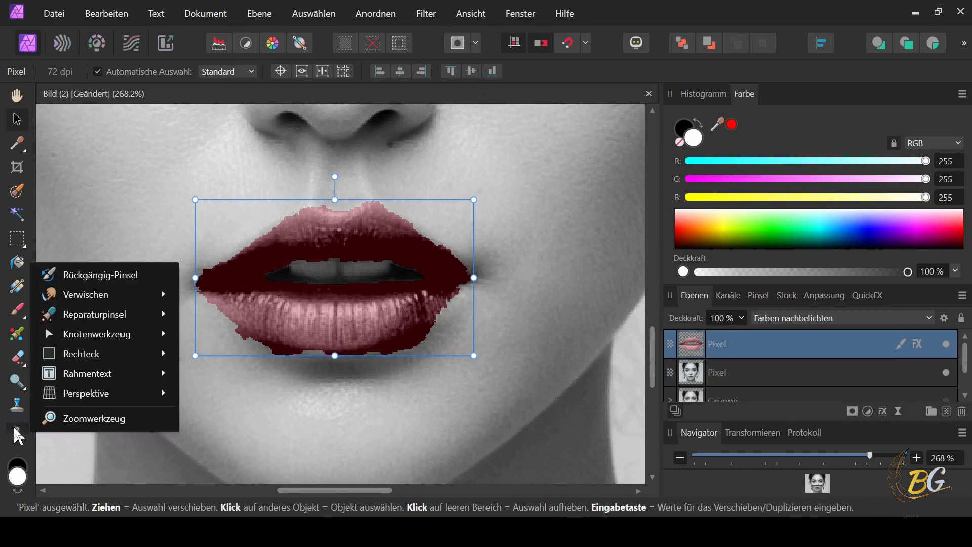
{"action": "mouse_move", "coordinate": [85, 294]}
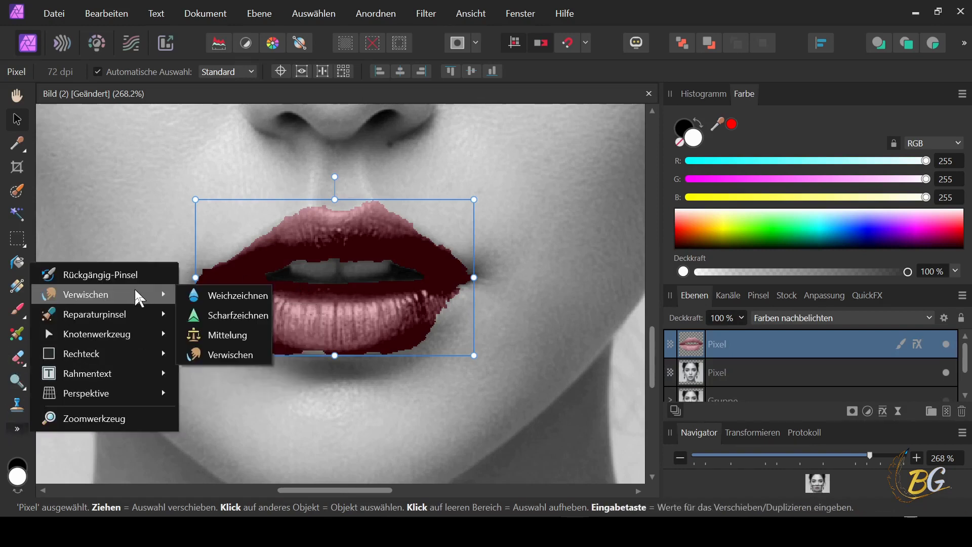
{"action": "left_click", "coordinate": [219, 355]}
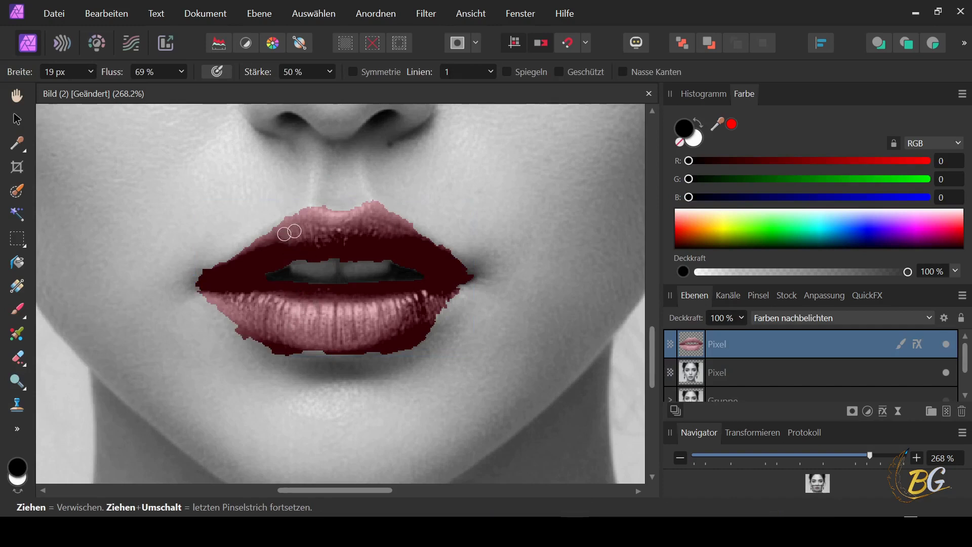
{"action": "left_click", "coordinate": [91, 72]}
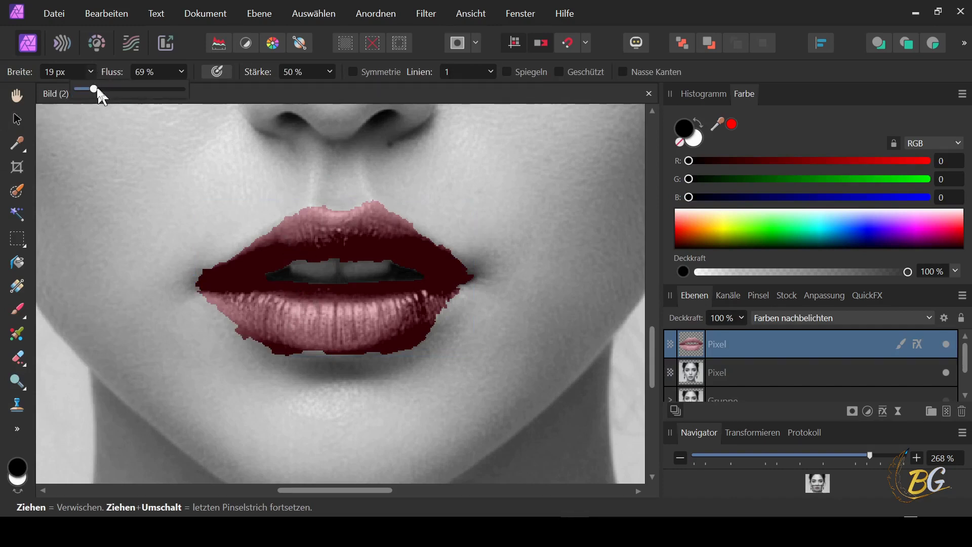
{"action": "left_click_drag", "start_coordinate": [98, 89], "coordinate": [87, 89]}
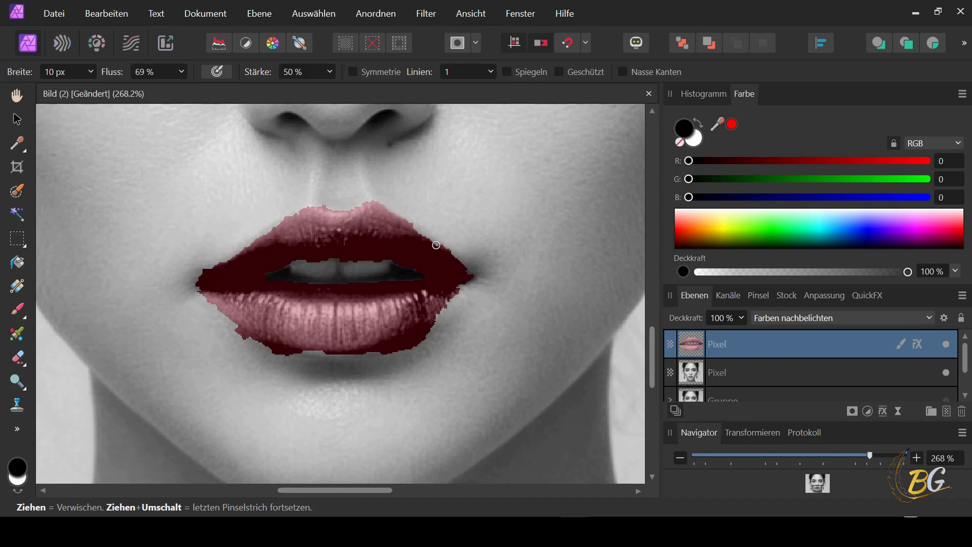
{"action": "key", "text": "ctrl+s"}
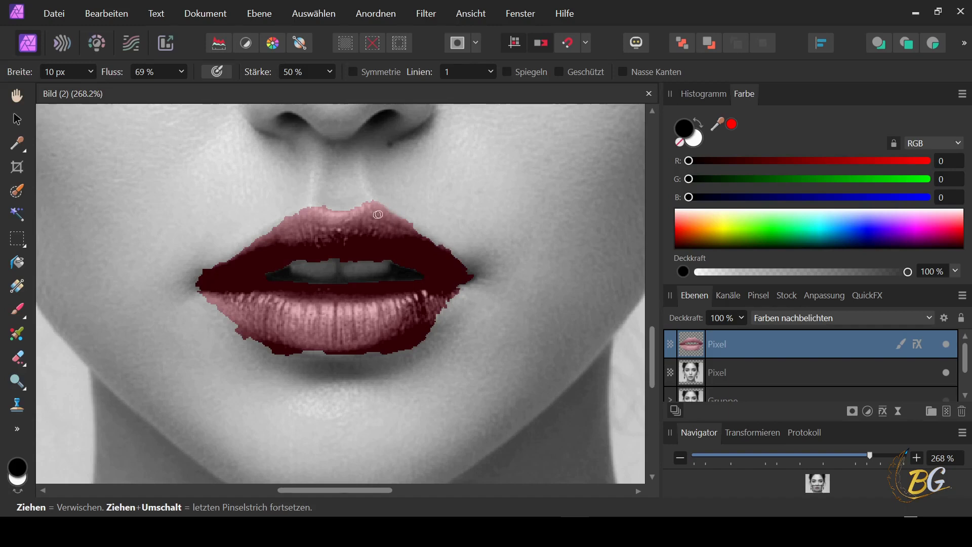
Smudge the upper lip edge, lower-left edge and left corner of the red colour.
{"action": "left_click_drag", "start_coordinate": [415, 228], "coordinate": [404, 220]}
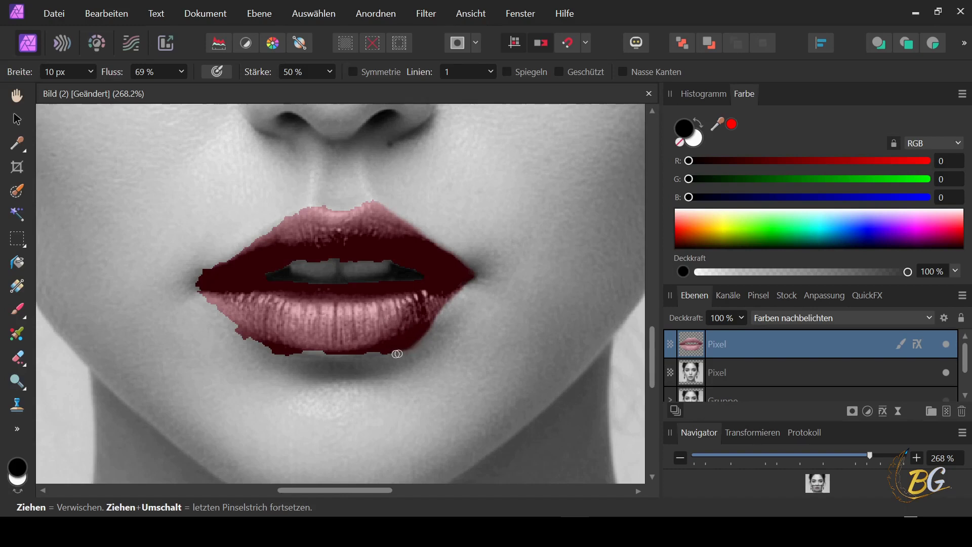
{"action": "left_click_drag", "start_coordinate": [341, 351], "coordinate": [212, 306]}
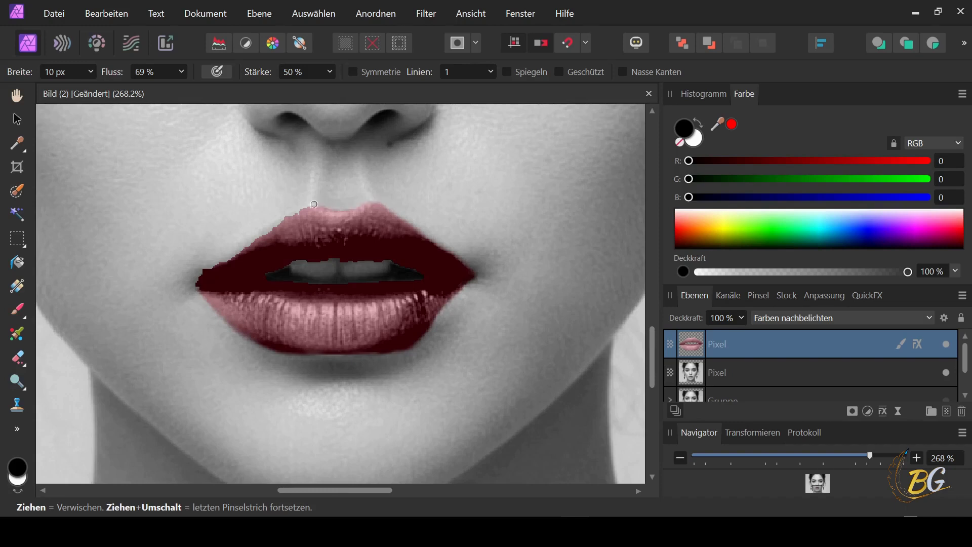
{"action": "mouse_move", "coordinate": [314, 204]}
{"action": "left_mouse_down"}
{"action": "mouse_move", "coordinate": [205, 268]}
{"action": "mouse_move", "coordinate": [307, 273]}
{"action": "left_mouse_up"}
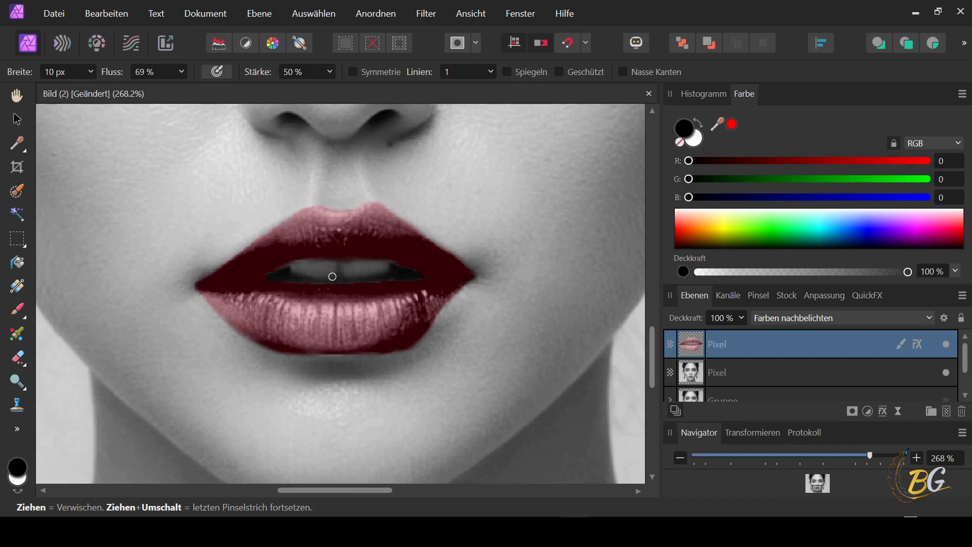
Switch to the Eraser and reduce its width to 7 px.
{"action": "left_click", "coordinate": [17, 359]}
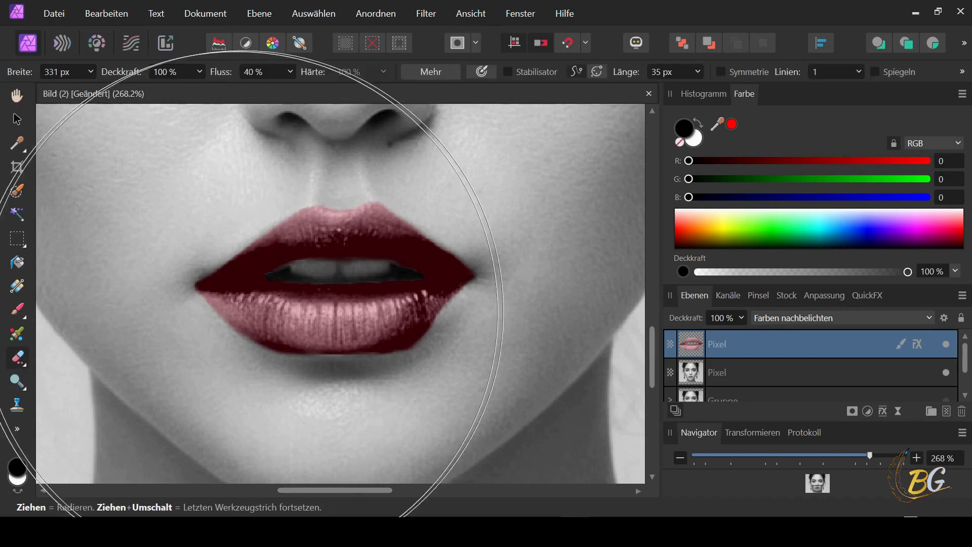
{"action": "left_click", "coordinate": [90, 71]}
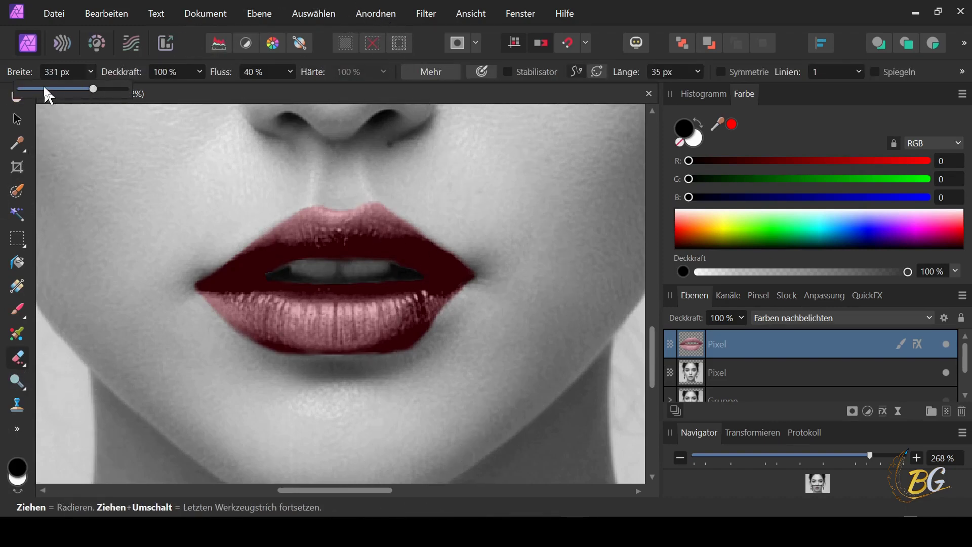
{"action": "left_click_drag", "start_coordinate": [83, 90], "coordinate": [65, 83]}
{"action": "left_click", "coordinate": [345, 271]}
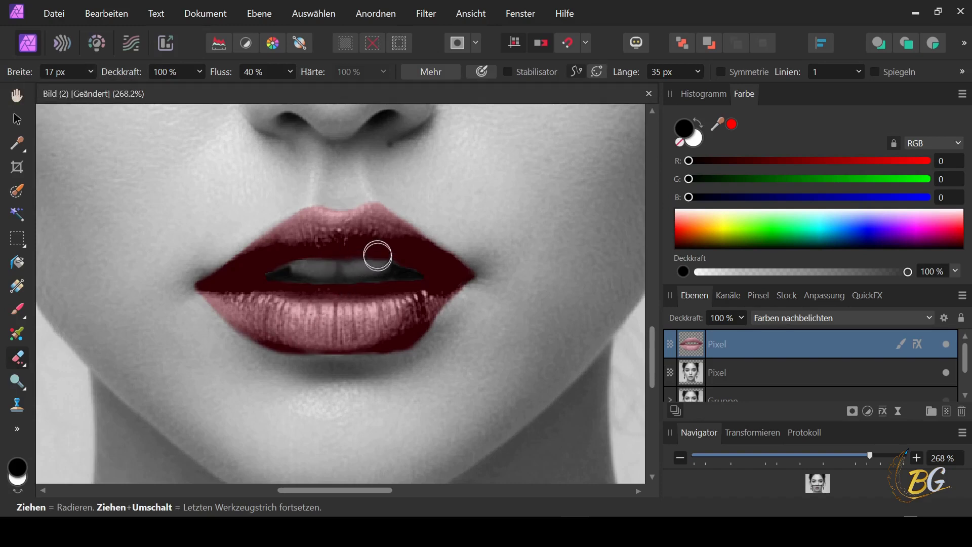
{"action": "left_click", "coordinate": [92, 72]}
{"action": "left_click_drag", "start_coordinate": [87, 90], "coordinate": [86, 90]}
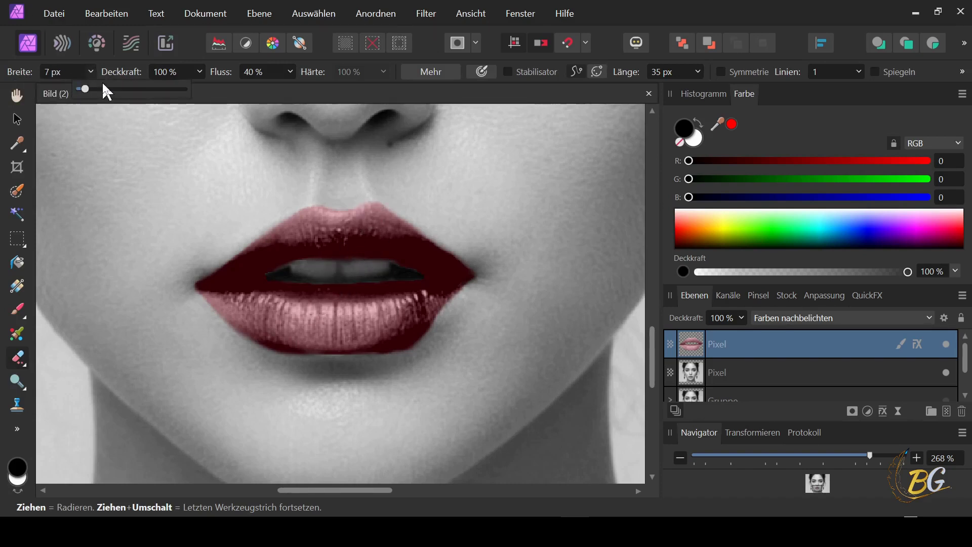
{"action": "left_click", "coordinate": [361, 278]}
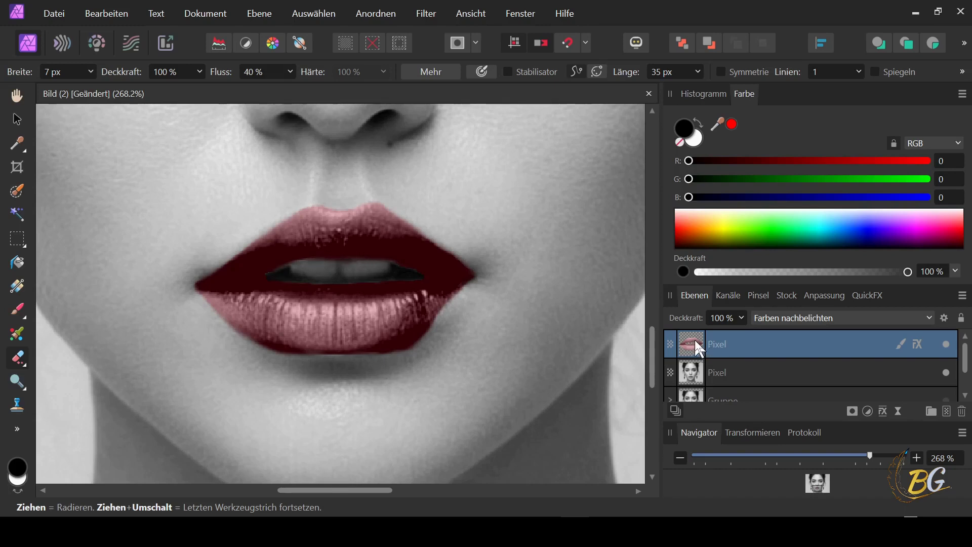
Switch back to Smudge to tidy the lower lip outline, then zoom out.
{"action": "scroll", "coordinate": [336, 241], "scroll_direction": "up", "scroll_amount": 3}
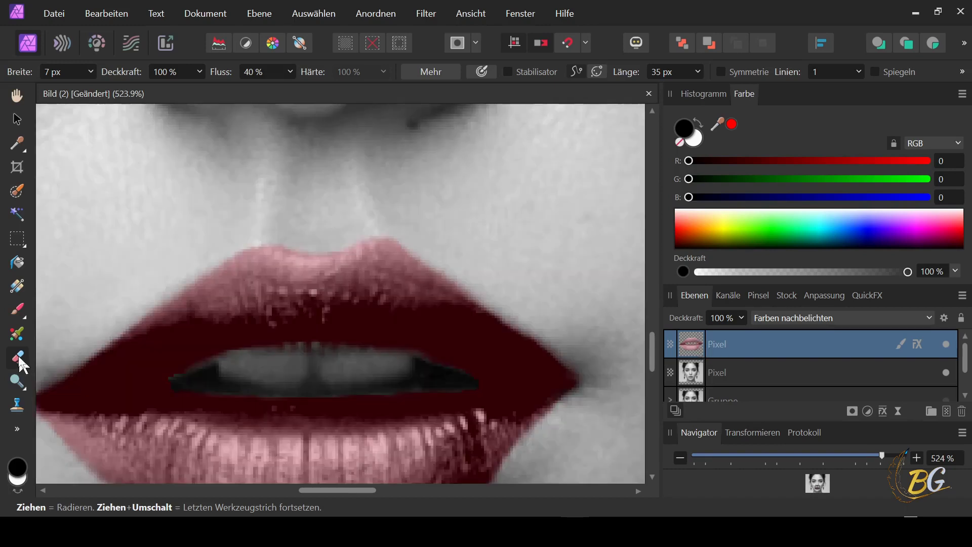
{"action": "left_click", "coordinate": [17, 429]}
{"action": "mouse_move", "coordinate": [85, 293]}
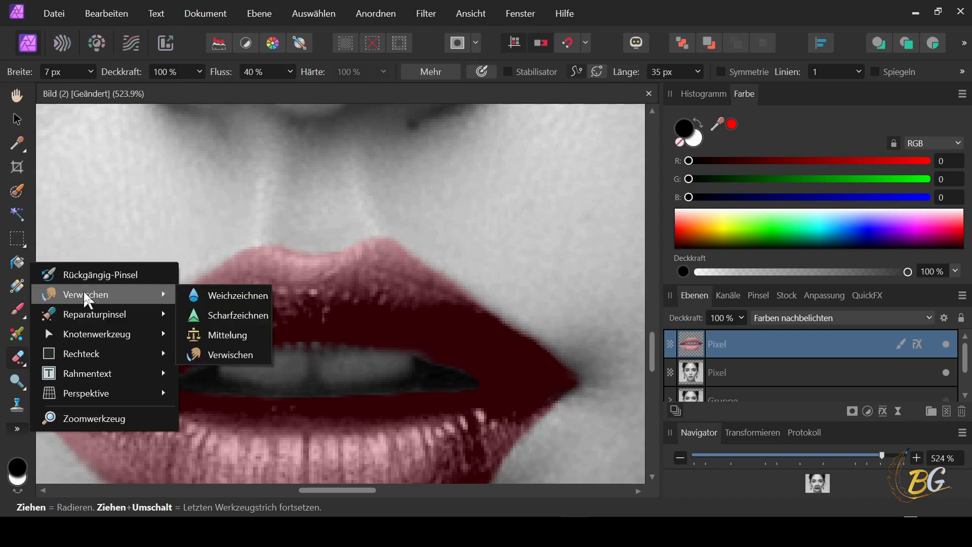
{"action": "left_click", "coordinate": [230, 355]}
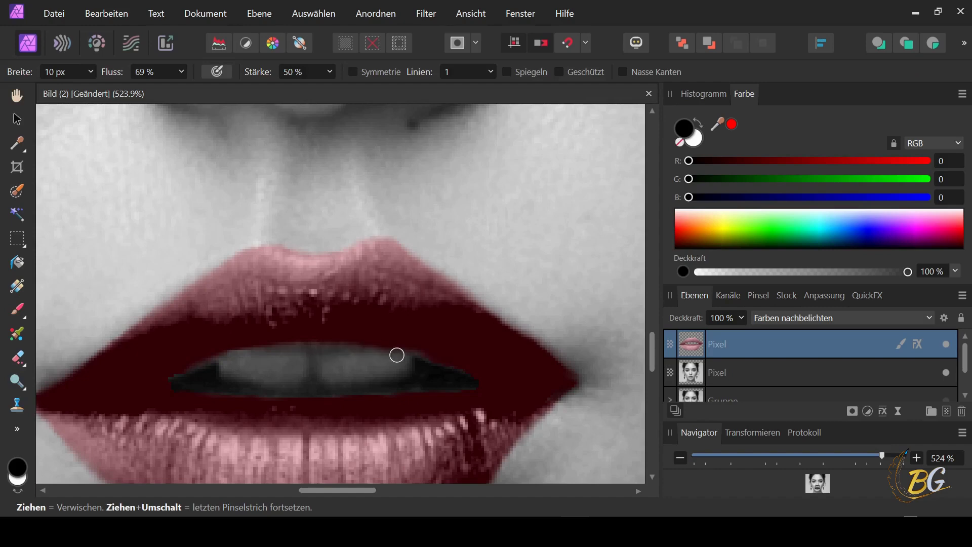
{"action": "scroll", "coordinate": [378, 324], "scroll_direction": "down", "scroll_amount": 5}
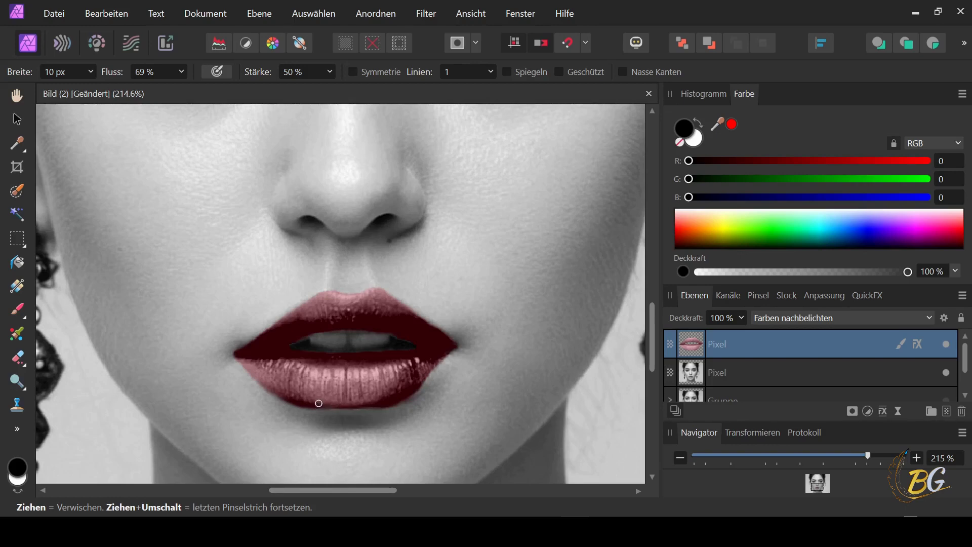
{"action": "scroll", "coordinate": [321, 404], "scroll_direction": "down", "scroll_amount": 5}
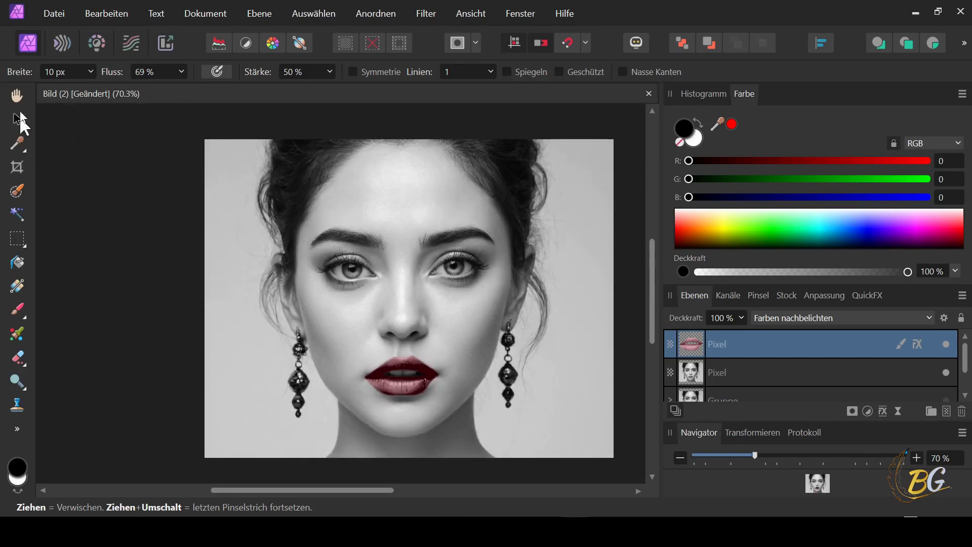
Save the document and reposition the view around the lips.
{"action": "left_click", "coordinate": [17, 122]}
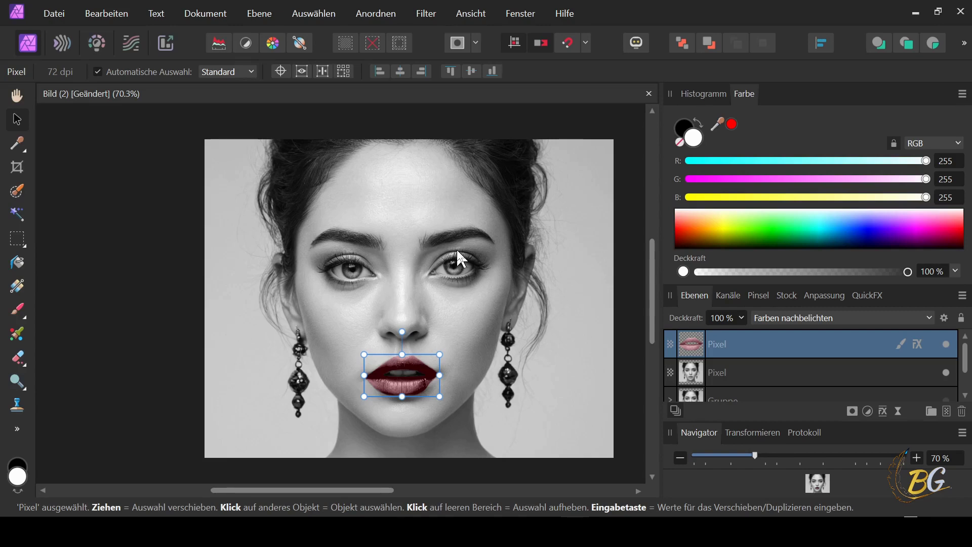
{"action": "key", "text": "ctrl+s"}
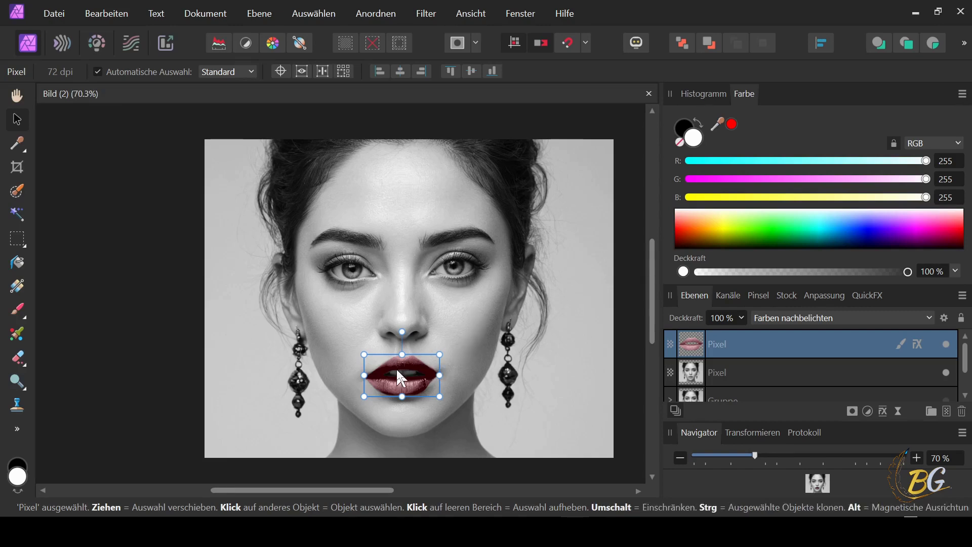
{"action": "key", "text": "h"}
{"action": "left_click_drag", "start_coordinate": [545, 447], "coordinate": [476, 442]}
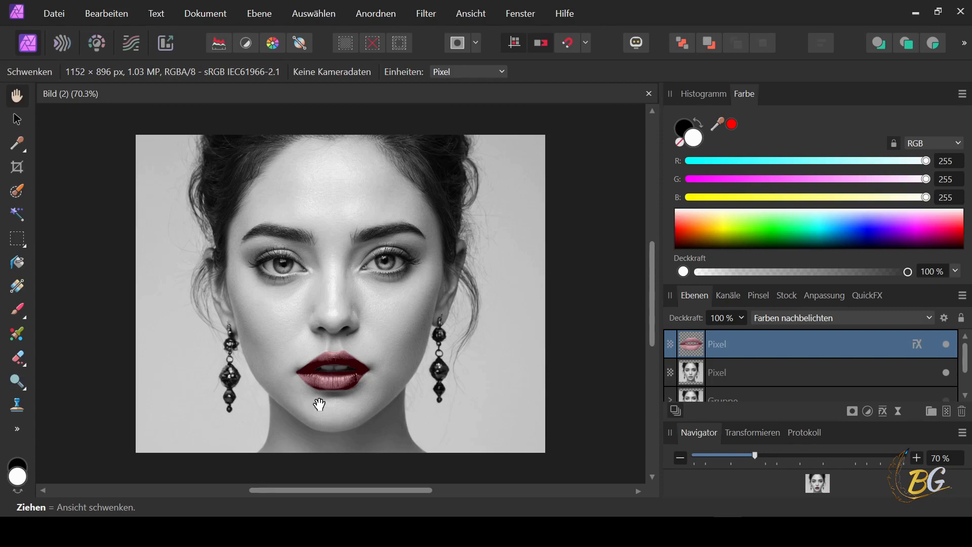
{"action": "scroll", "coordinate": [319, 390], "scroll_direction": "up", "scroll_amount": 2}
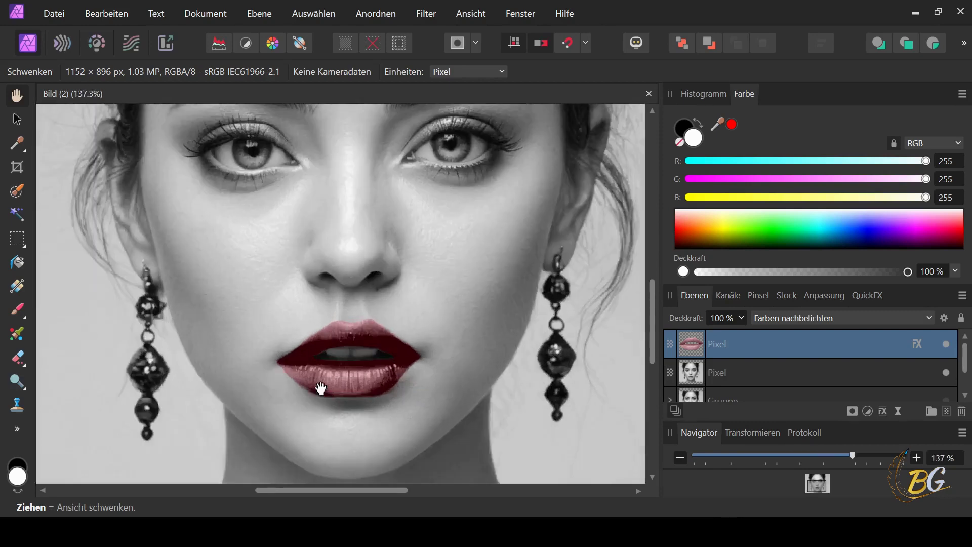
{"action": "scroll", "coordinate": [319, 391], "scroll_direction": "up", "scroll_amount": 2}
{"action": "scroll", "coordinate": [319, 390], "scroll_direction": "up", "scroll_amount": 1}
{"action": "left_click_drag", "start_coordinate": [468, 411], "coordinate": [406, 373]}
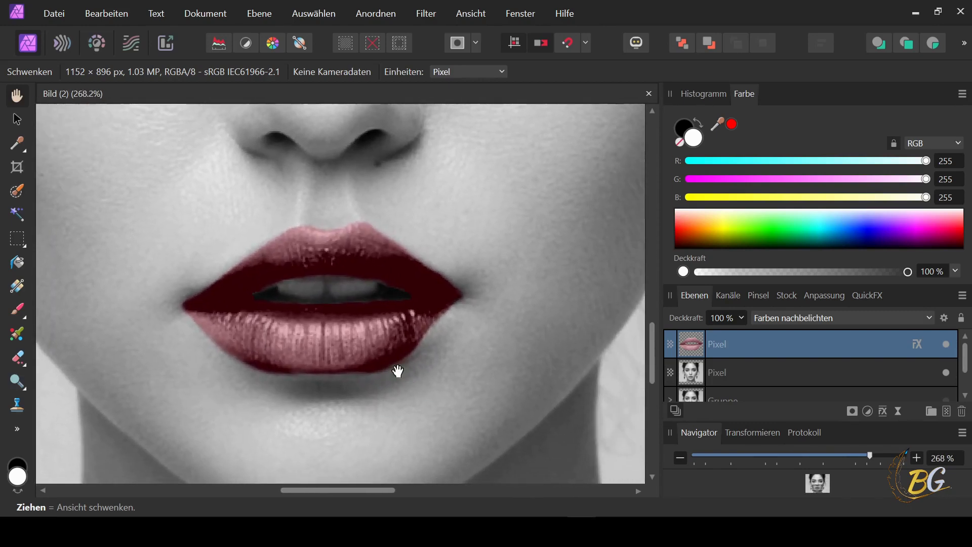
Duplicate the grayscale portrait Pixel layer beneath the lips with Duplizieren.
{"action": "left_click", "coordinate": [709, 374]}
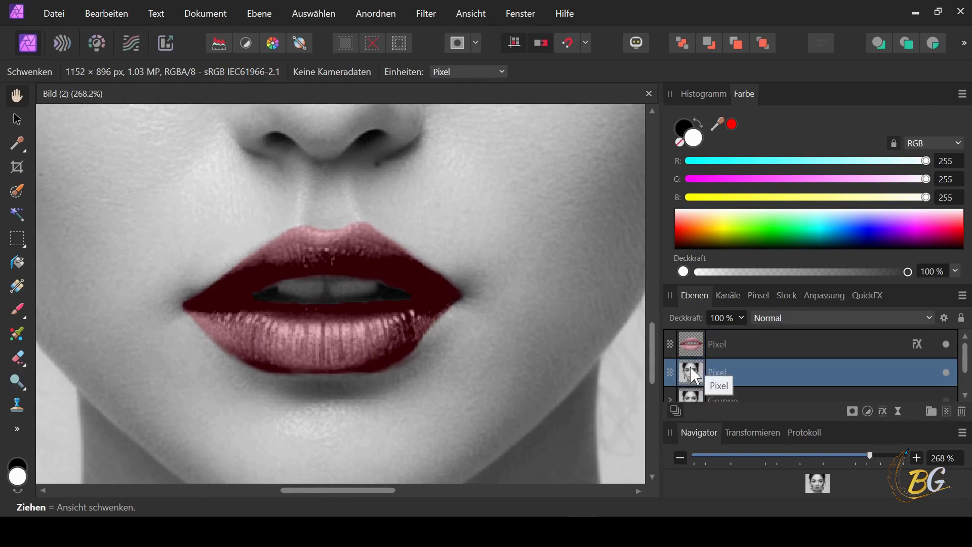
{"action": "right_click", "coordinate": [695, 376]}
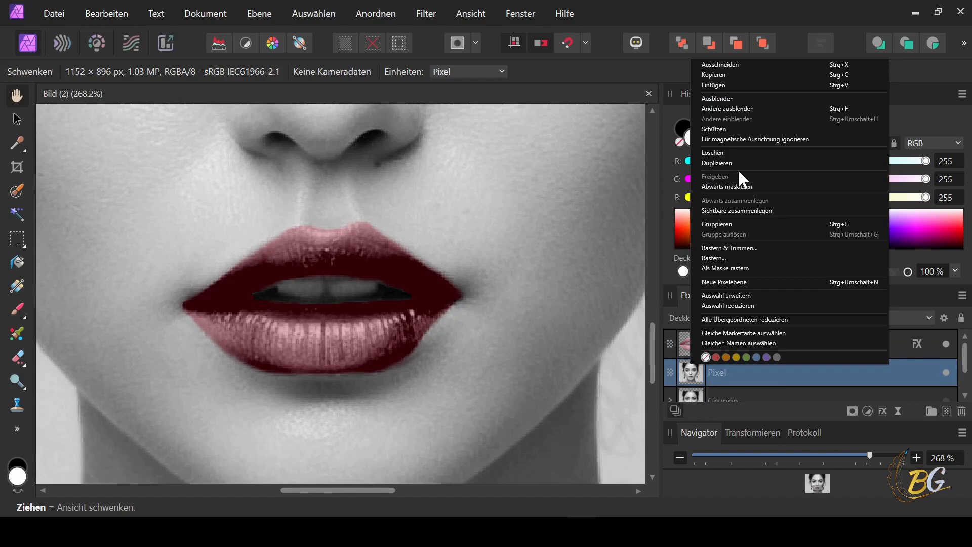
{"action": "left_click", "coordinate": [697, 371]}
{"action": "right_click", "coordinate": [699, 374]}
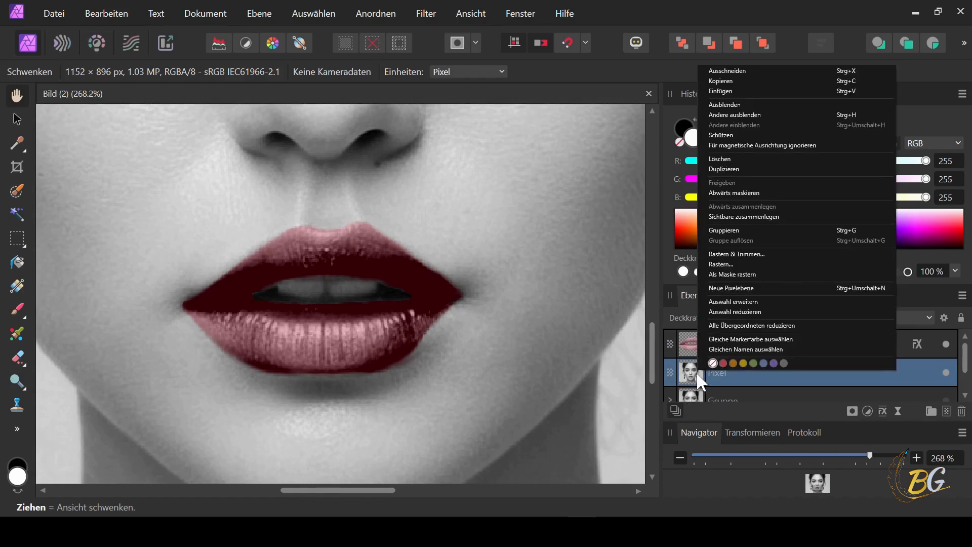
{"action": "left_click", "coordinate": [755, 169]}
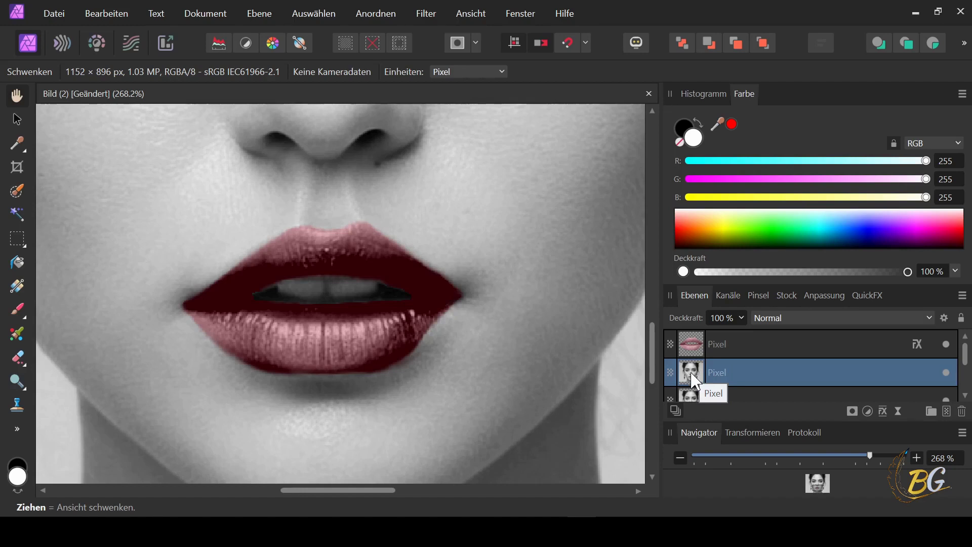
Paint a Selection Brush selection over the teeth between the lips, trimming its left tip.
{"action": "left_click", "coordinate": [18, 192]}
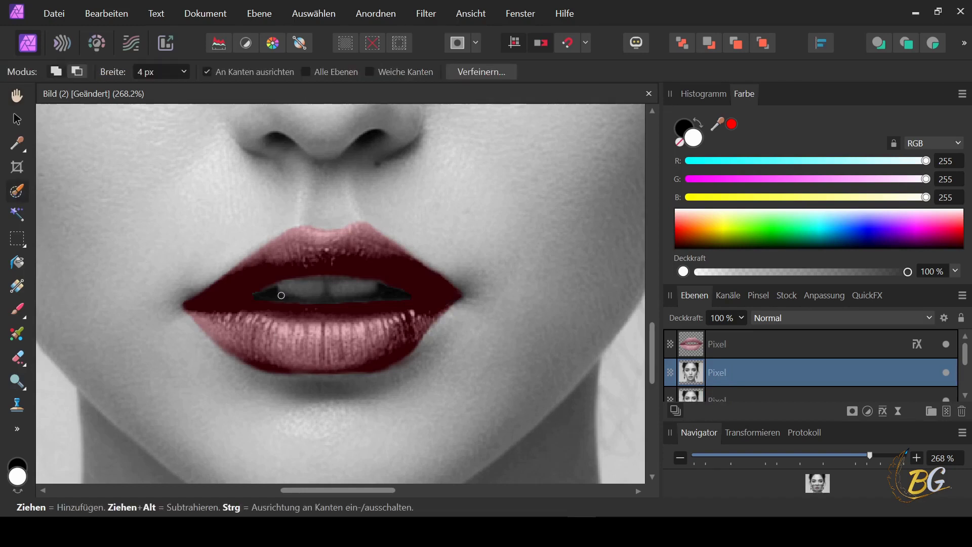
{"action": "left_click_drag", "start_coordinate": [387, 295], "coordinate": [284, 287]}
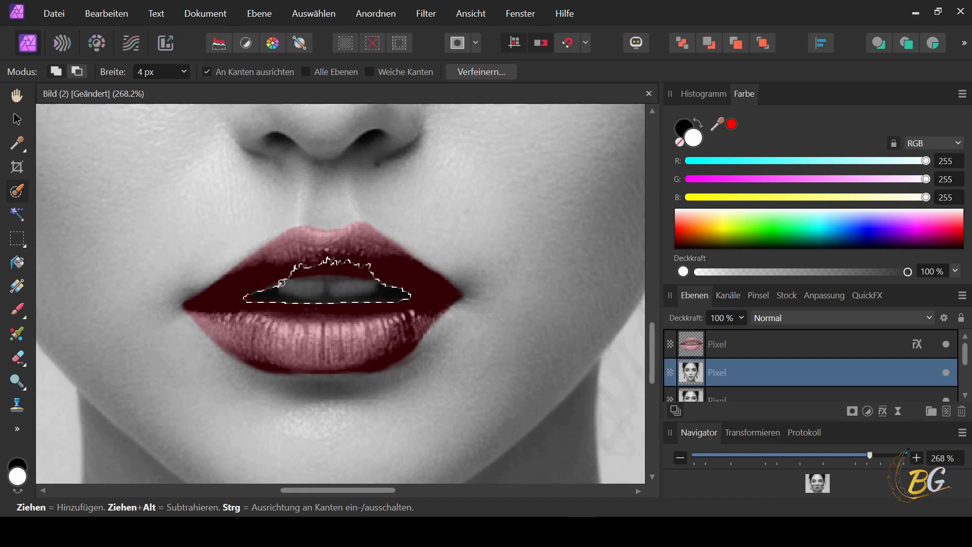
{"action": "mouse_move", "coordinate": [260, 285]}
{"action": "left_mouse_down"}
{"action": "mouse_move", "coordinate": [360, 302]}
{"action": "mouse_move", "coordinate": [288, 267]}
{"action": "left_mouse_up"}
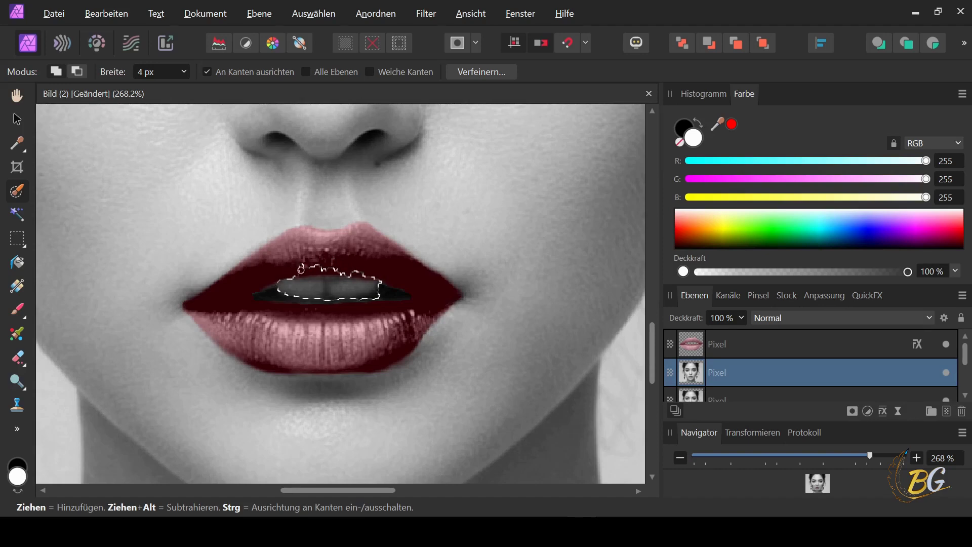
{"action": "scroll", "coordinate": [314, 264], "scroll_direction": "up", "scroll_amount": 3}
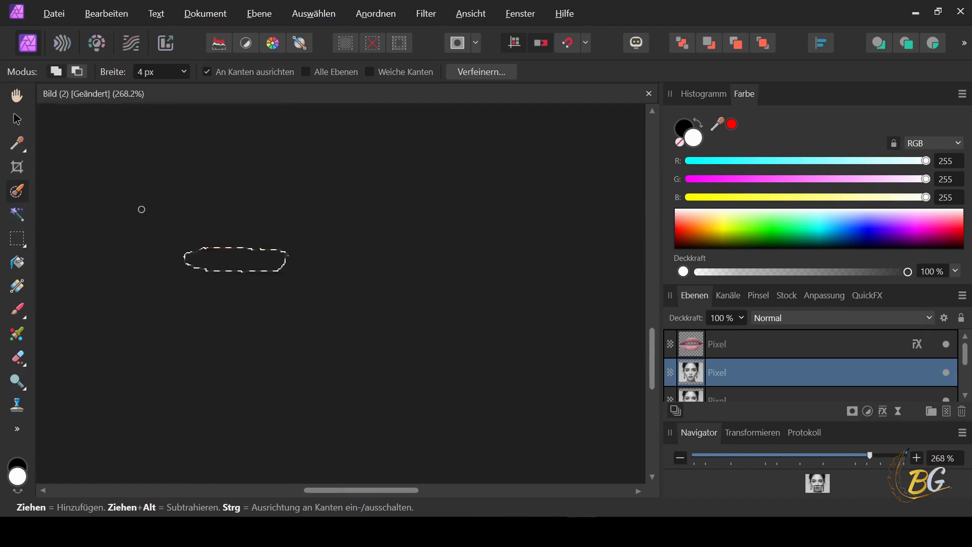
{"action": "scroll", "coordinate": [315, 293], "scroll_direction": "down", "scroll_amount": 3}
{"action": "scroll", "coordinate": [315, 293], "scroll_direction": "down", "scroll_amount": 3}
{"action": "scroll", "coordinate": [315, 293], "scroll_direction": "down", "scroll_amount": 2}
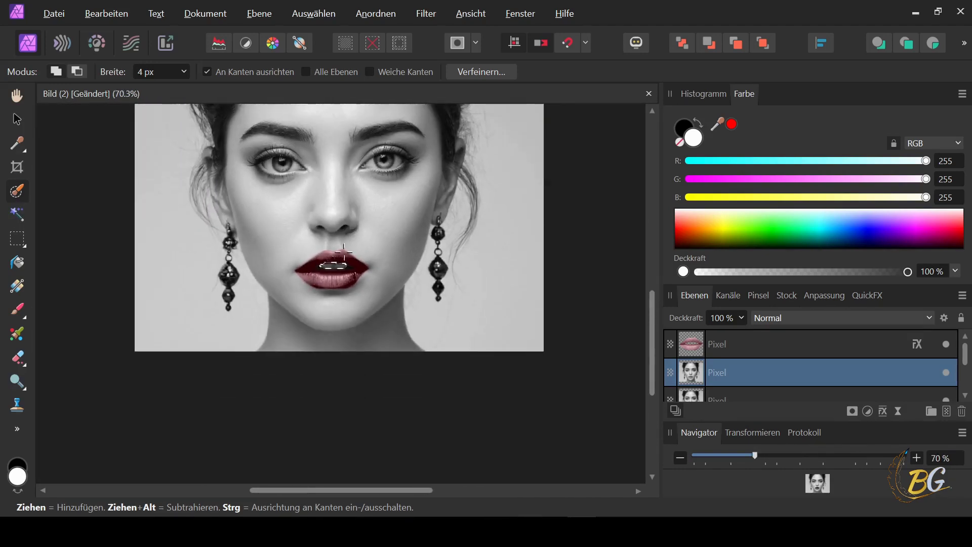
With the Move tool active, use the Auswählen menu, then hide the portrait Pixel layer.
{"action": "scroll", "coordinate": [334, 365], "scroll_direction": "up", "scroll_amount": 3}
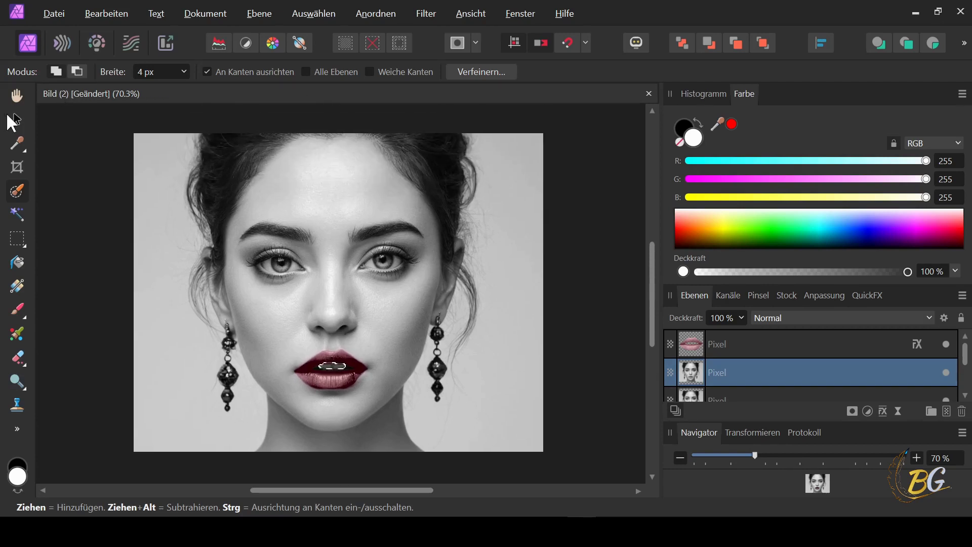
{"action": "left_click", "coordinate": [17, 120]}
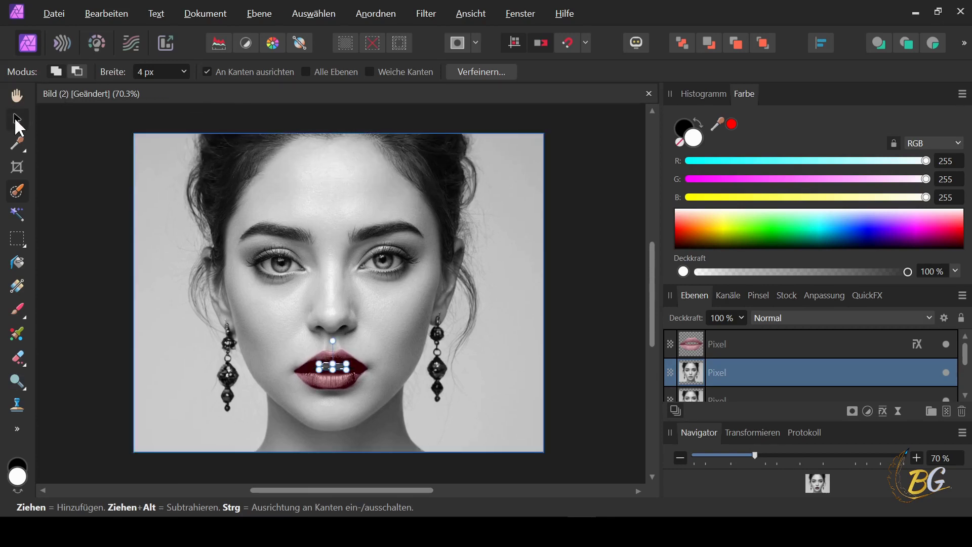
{"action": "left_click", "coordinate": [327, 12]}
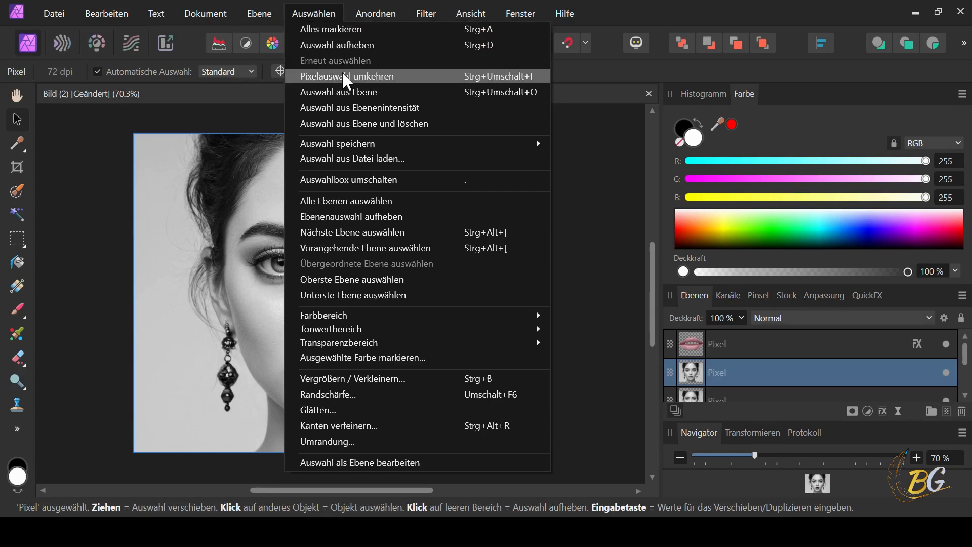
{"action": "left_click", "coordinate": [496, 77]}
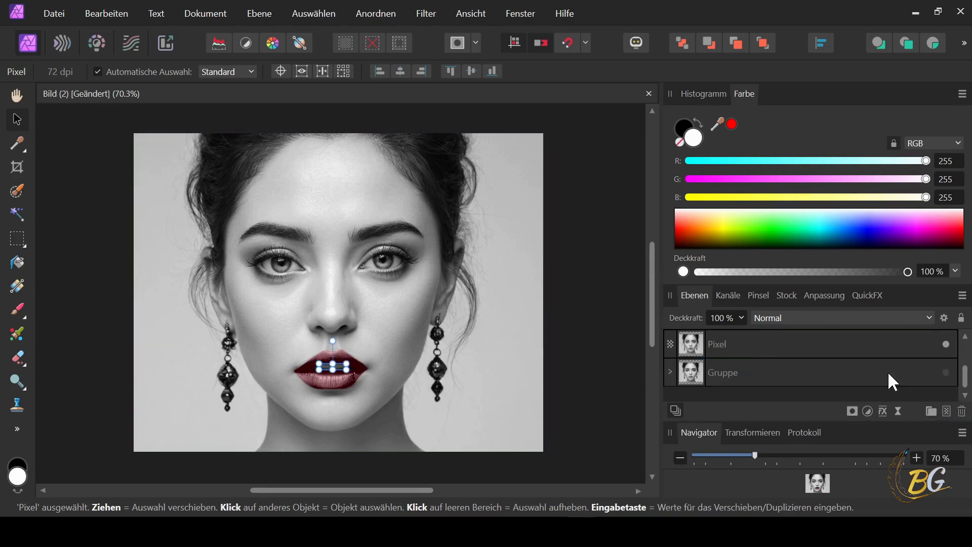
{"action": "left_click", "coordinate": [946, 345]}
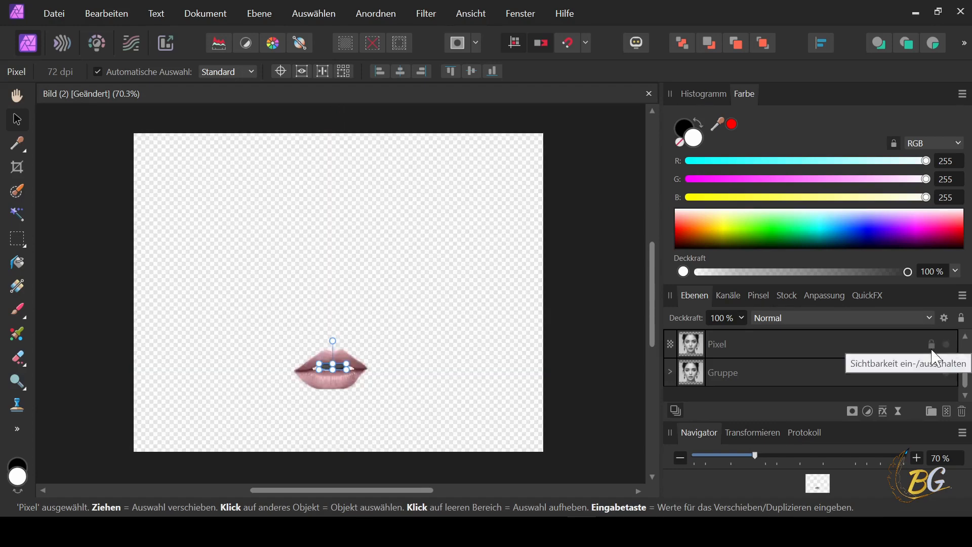
{"action": "scroll", "coordinate": [351, 398], "scroll_direction": "up", "scroll_amount": 3}
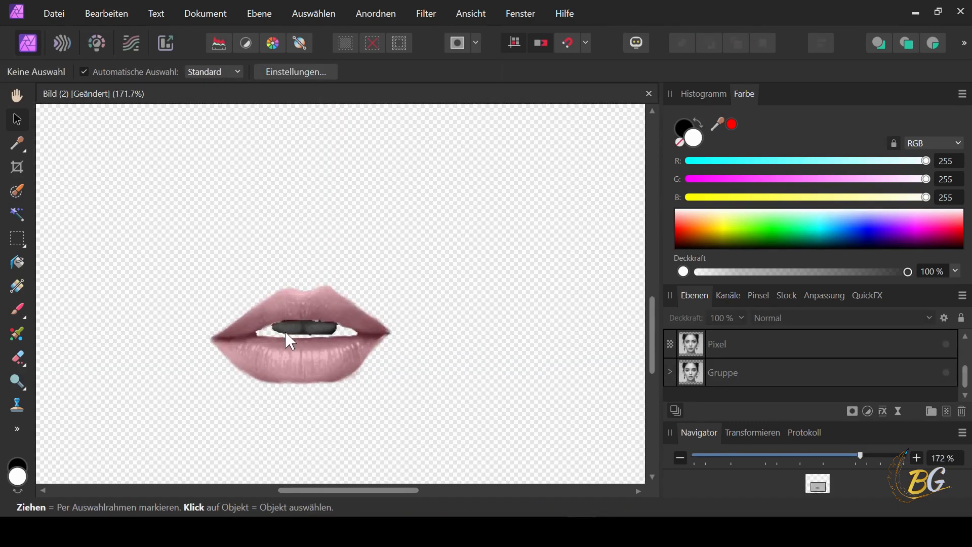
{"action": "scroll", "coordinate": [287, 335], "scroll_direction": "up", "scroll_amount": 2}
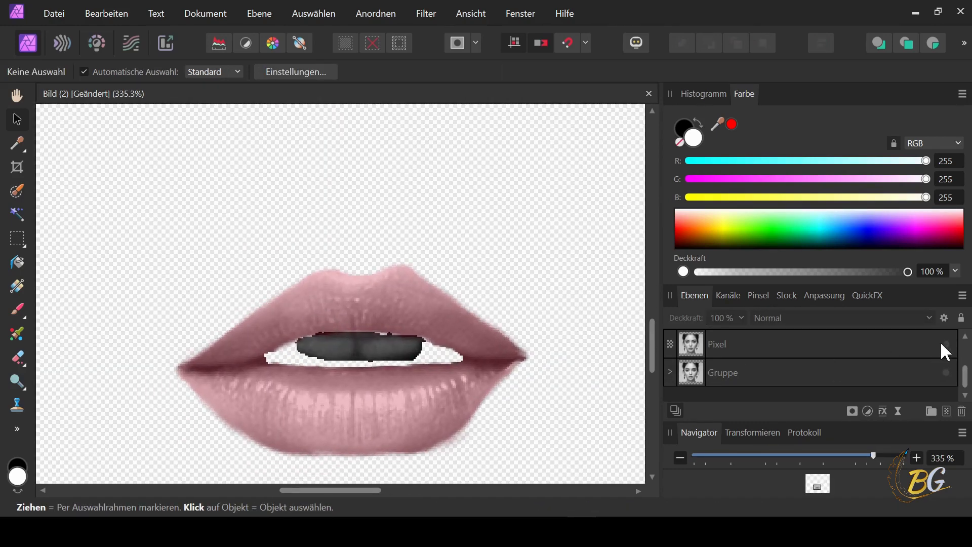
Show the portrait layer again and copy the selected teeth onto their own layer.
{"action": "left_click", "coordinate": [945, 344]}
{"action": "key", "text": "ctrl+v"}
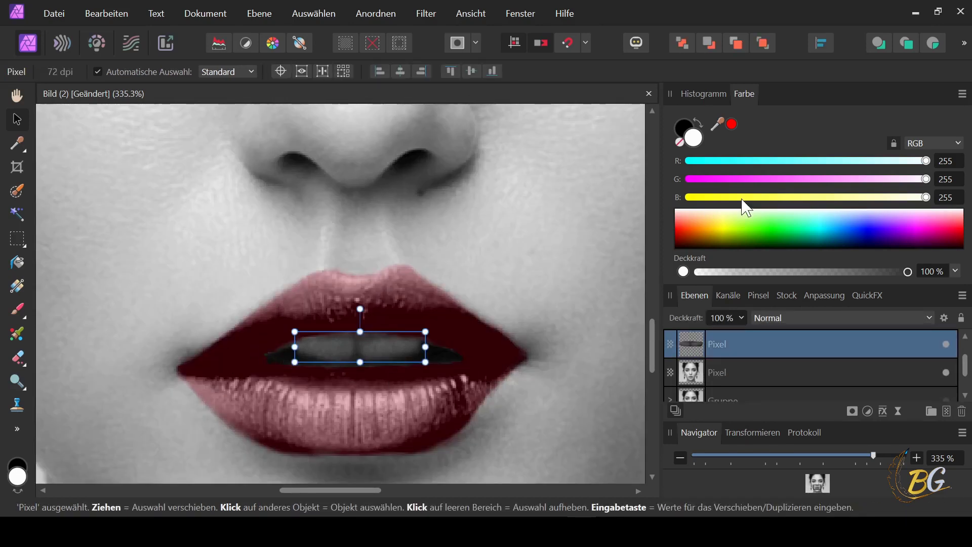
{"action": "left_click", "coordinate": [879, 318]}
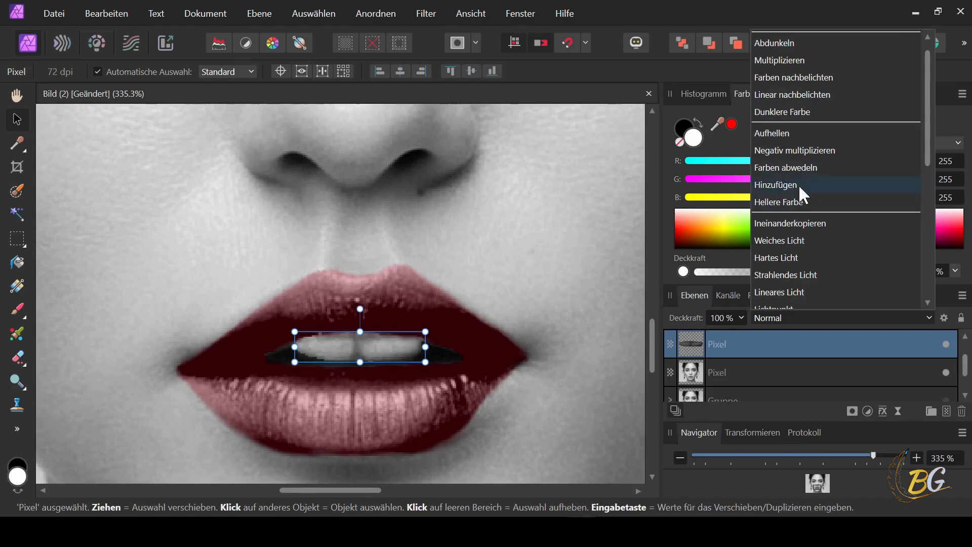
{"action": "key", "text": "ctrl+0"}
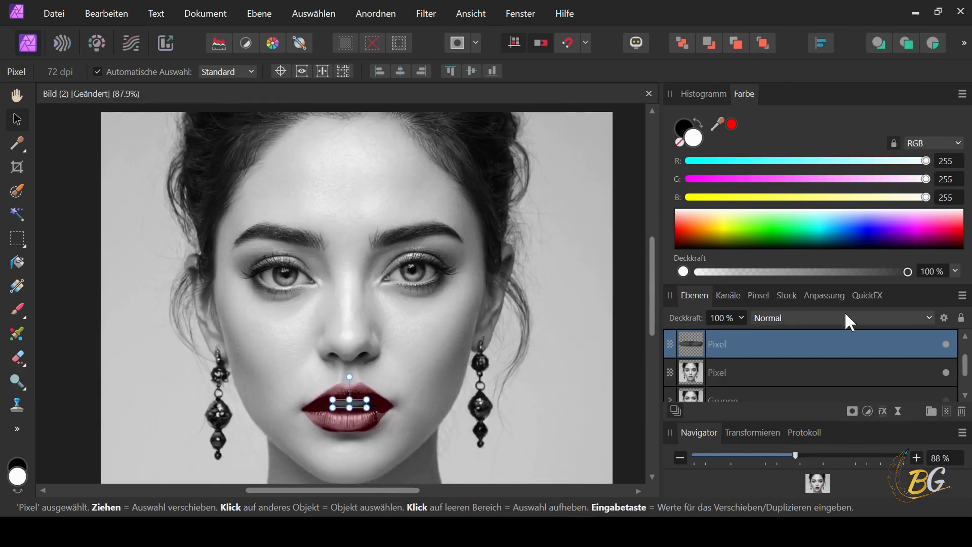
Set the teeth layer's blend mode to Farben abwedeln.
{"action": "left_click", "coordinate": [849, 319]}
{"action": "scroll", "coordinate": [826, 320], "scroll_direction": "down", "scroll_amount": 1}
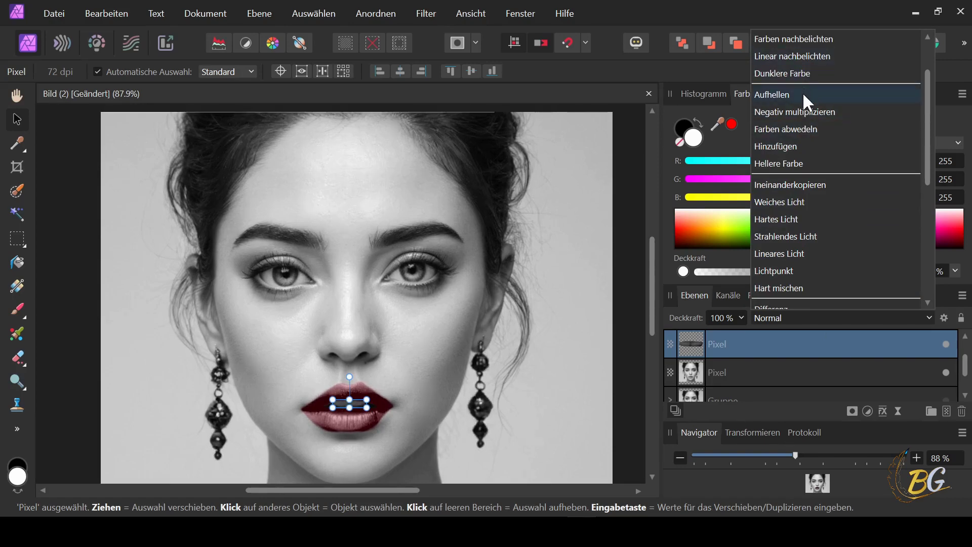
{"action": "left_click", "coordinate": [786, 129]}
{"action": "scroll", "coordinate": [343, 418], "scroll_direction": "up", "scroll_amount": 3}
{"action": "scroll", "coordinate": [342, 418], "scroll_direction": "up", "scroll_amount": 2}
{"action": "scroll", "coordinate": [345, 411], "scroll_direction": "up", "scroll_amount": 2}
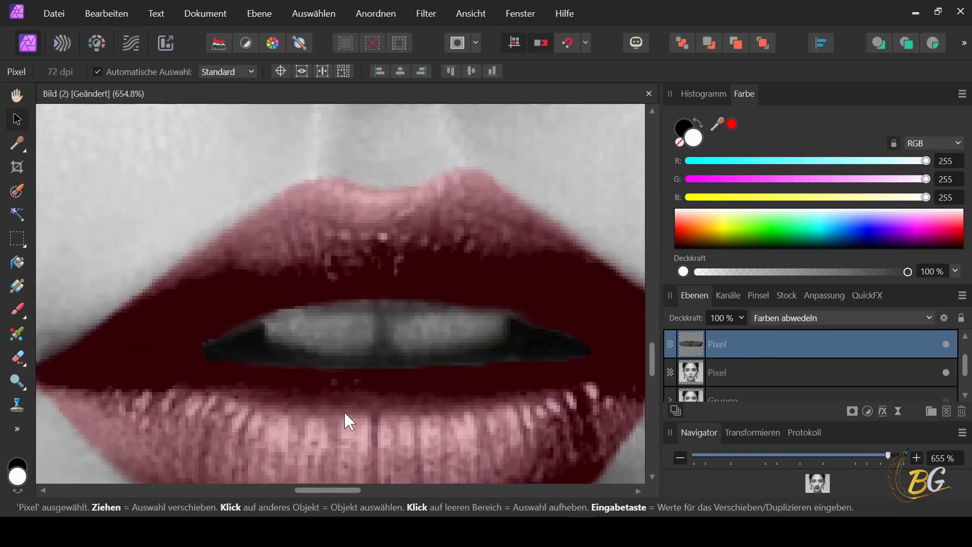
{"action": "scroll", "coordinate": [463, 335], "scroll_direction": "down", "scroll_amount": 3}
{"action": "left_click_drag", "start_coordinate": [463, 335], "coordinate": [433, 358]}
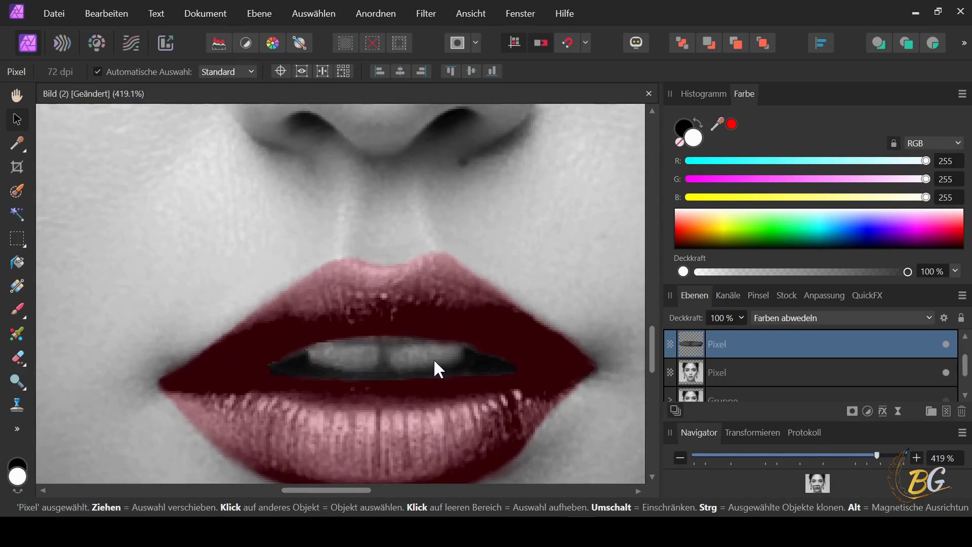
{"action": "left_click", "coordinate": [433, 359]}
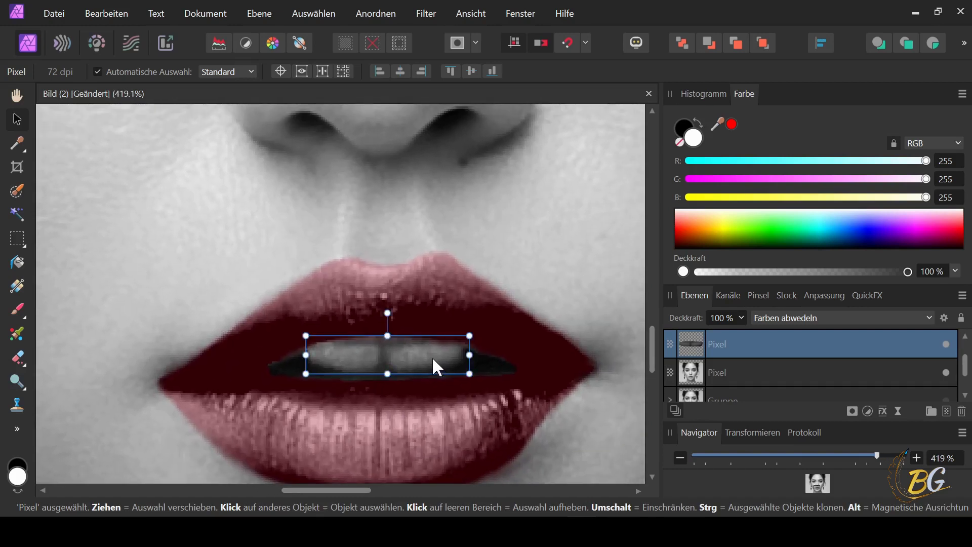
Lower the teeth layer's opacity to 65% and recentre the view on the mouth.
{"action": "left_click", "coordinate": [746, 315]}
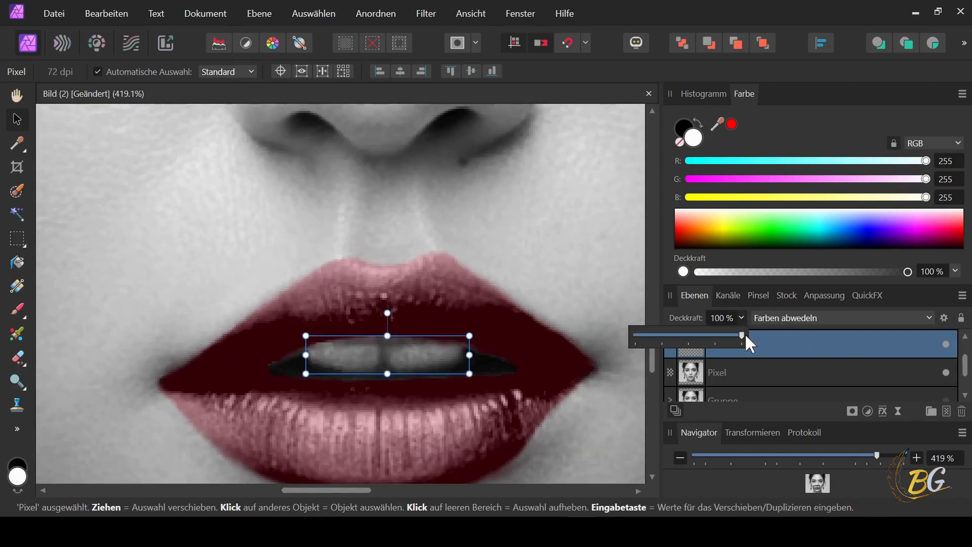
{"action": "mouse_move", "coordinate": [726, 335]}
{"action": "left_mouse_down"}
{"action": "mouse_move", "coordinate": [680, 337]}
{"action": "mouse_move", "coordinate": [826, 349]}
{"action": "left_mouse_up"}
{"action": "scroll", "coordinate": [540, 293], "scroll_direction": "down", "scroll_amount": 5}
{"action": "left_click_drag", "start_coordinate": [538, 284], "coordinate": [487, 353]}
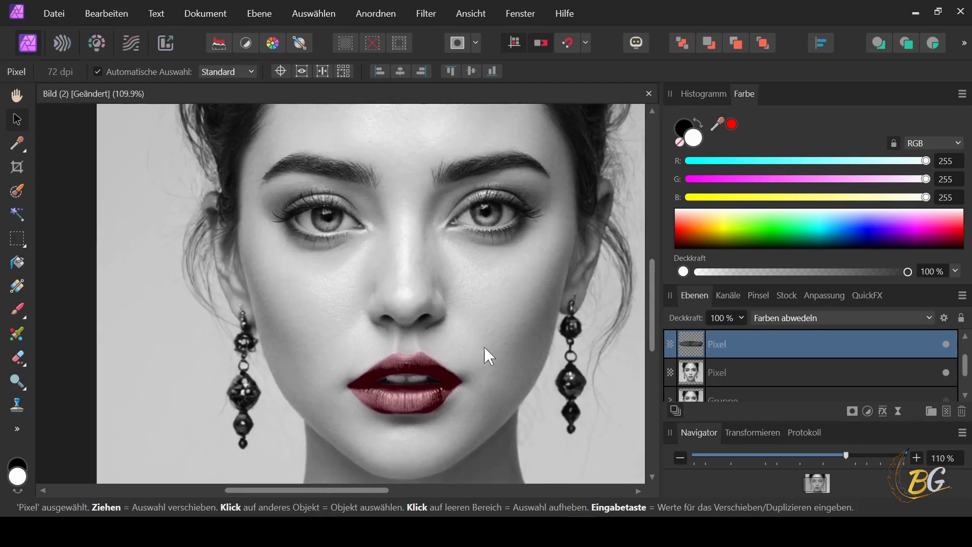
{"action": "left_click", "coordinate": [742, 318]}
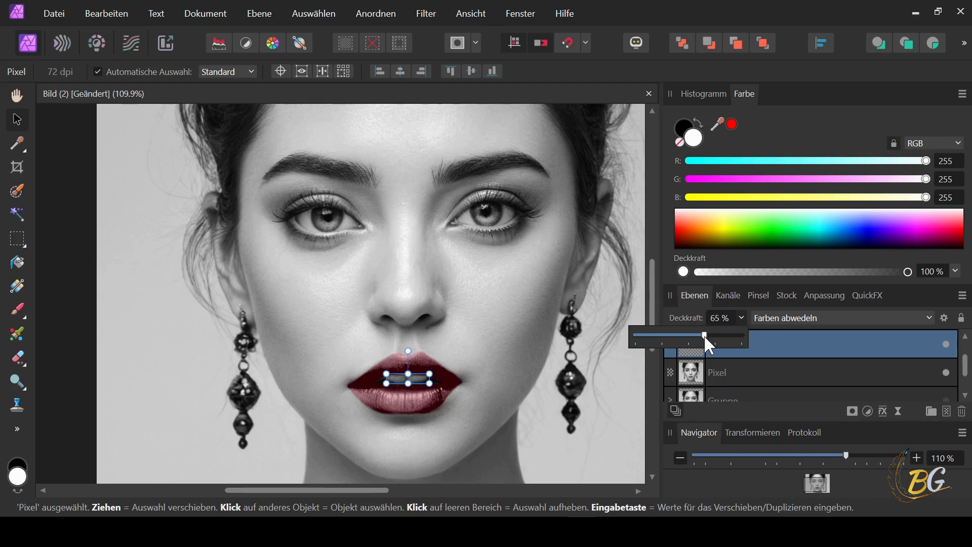
{"action": "left_click", "coordinate": [533, 308]}
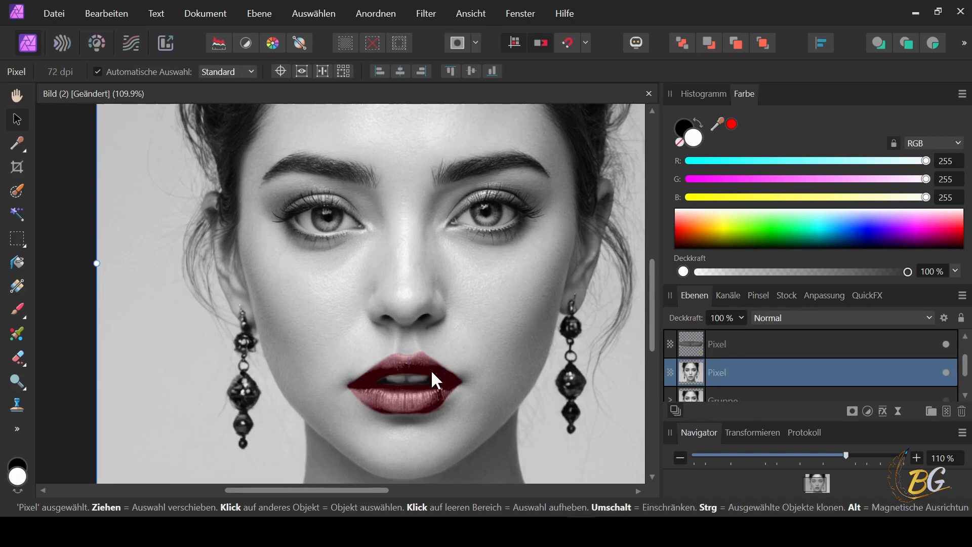
{"action": "left_click", "coordinate": [417, 378]}
{"action": "scroll", "coordinate": [410, 373], "scroll_direction": "up", "scroll_amount": 5}
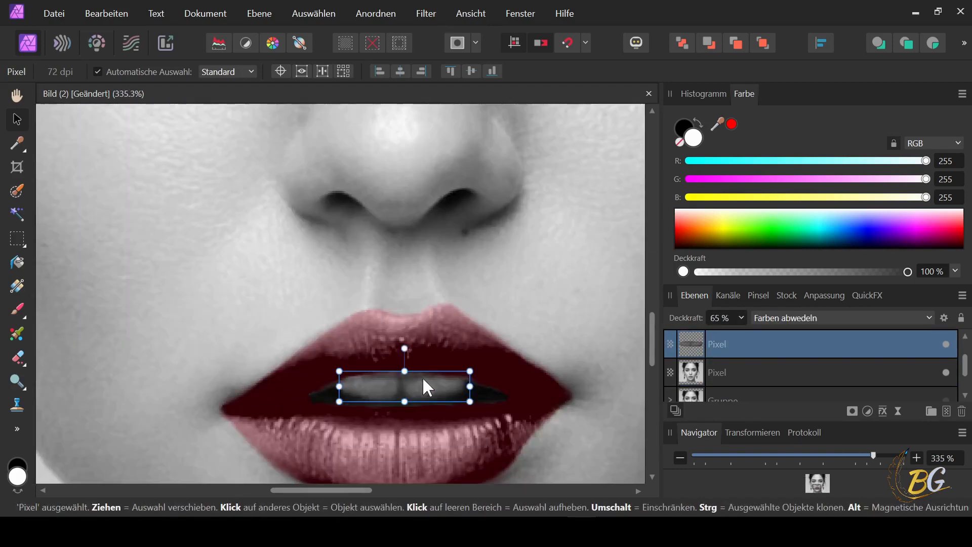
{"action": "scroll", "coordinate": [423, 381], "scroll_direction": "up", "scroll_amount": 3}
{"action": "left_click_drag", "start_coordinate": [459, 397], "coordinate": [481, 354]}
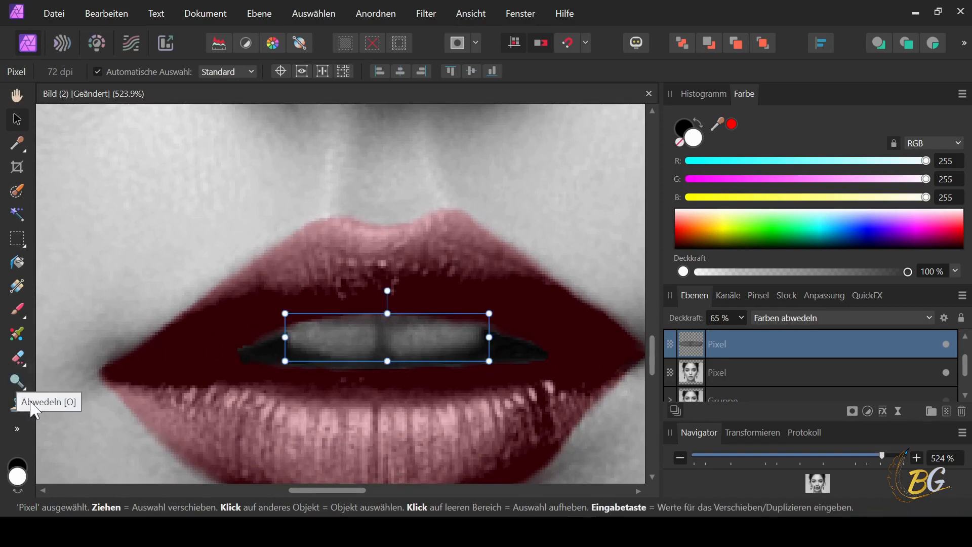
Switch from the Eraser to the Verwischen smudge tool and select the teeth patch layer.
{"action": "left_click", "coordinate": [18, 358]}
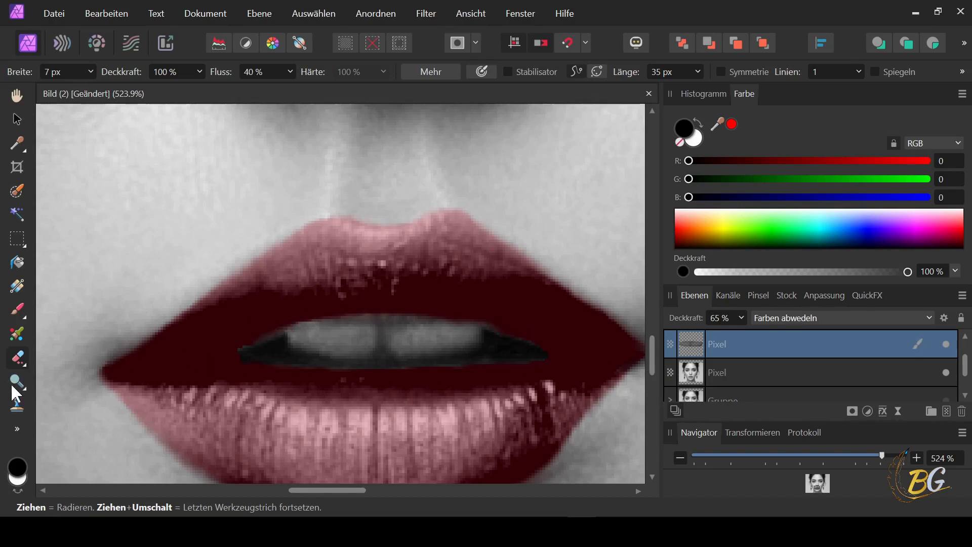
{"action": "left_click", "coordinate": [17, 429]}
{"action": "mouse_move", "coordinate": [85, 294]}
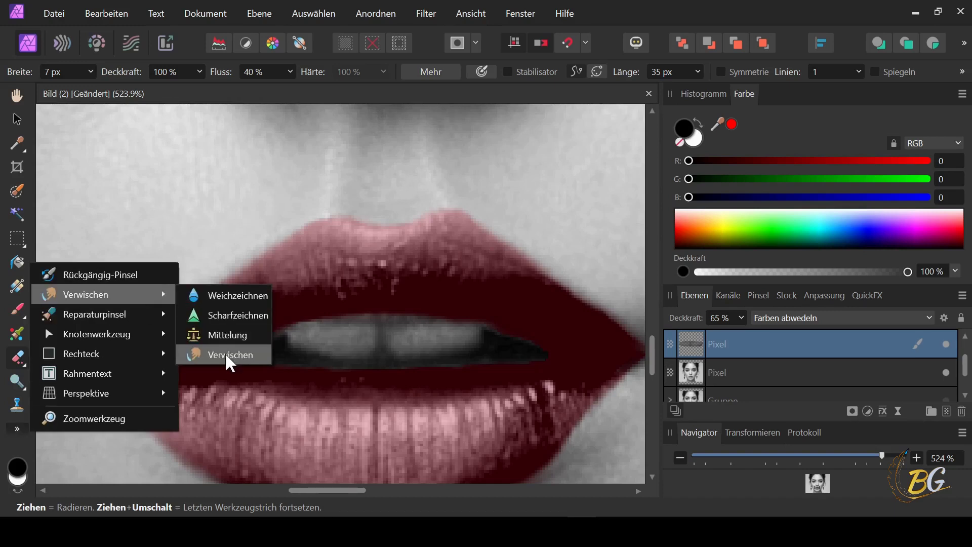
{"action": "left_click", "coordinate": [225, 352]}
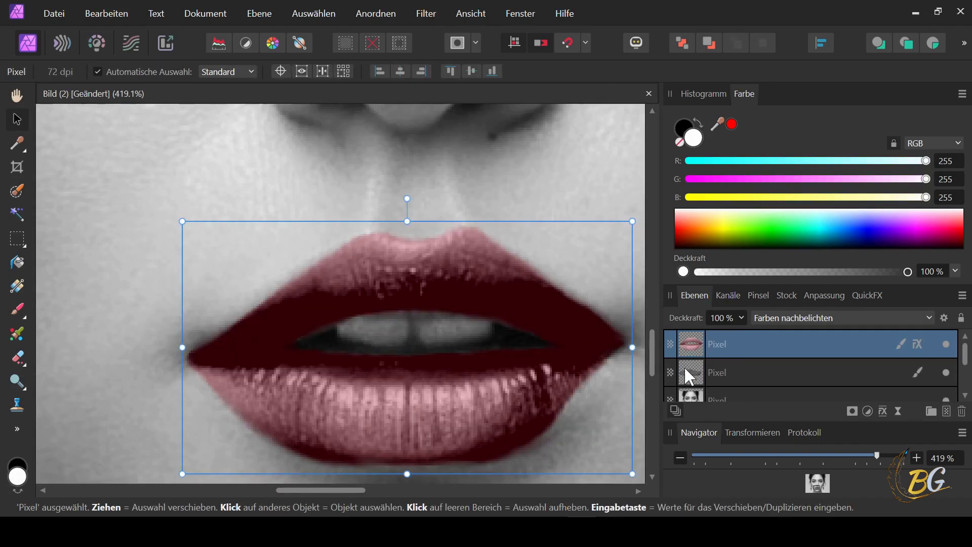
{"action": "left_click", "coordinate": [684, 366]}
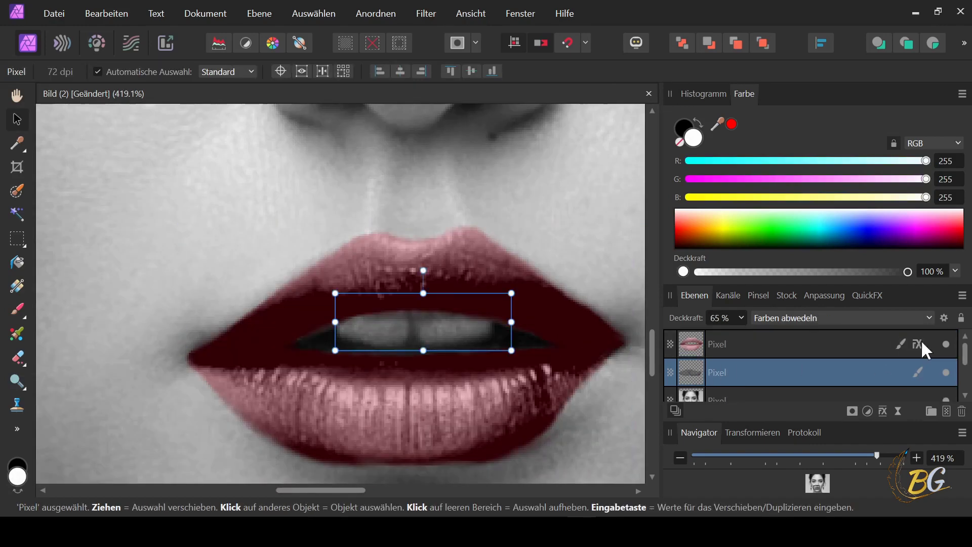
Place the teeth patch layer just beneath the red lips layer, deselect, and save the image.
{"action": "scroll", "coordinate": [442, 178], "scroll_direction": "down", "scroll_amount": 2}
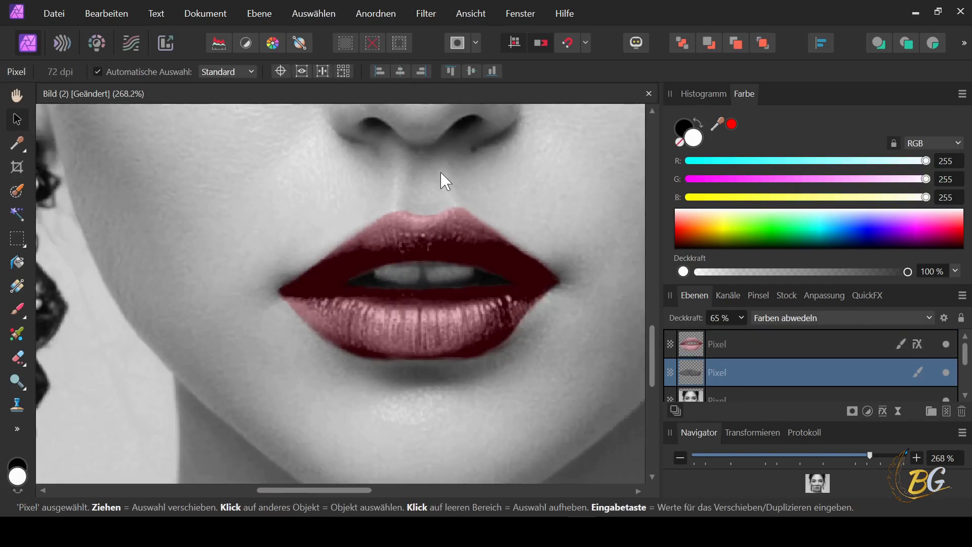
{"action": "scroll", "coordinate": [438, 223], "scroll_direction": "down", "scroll_amount": 2}
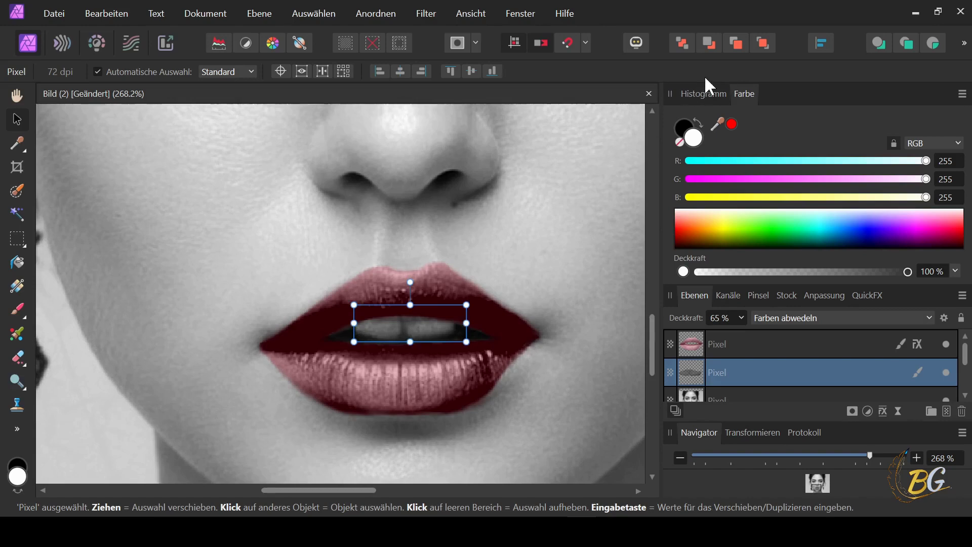
{"action": "left_click", "coordinate": [743, 41]}
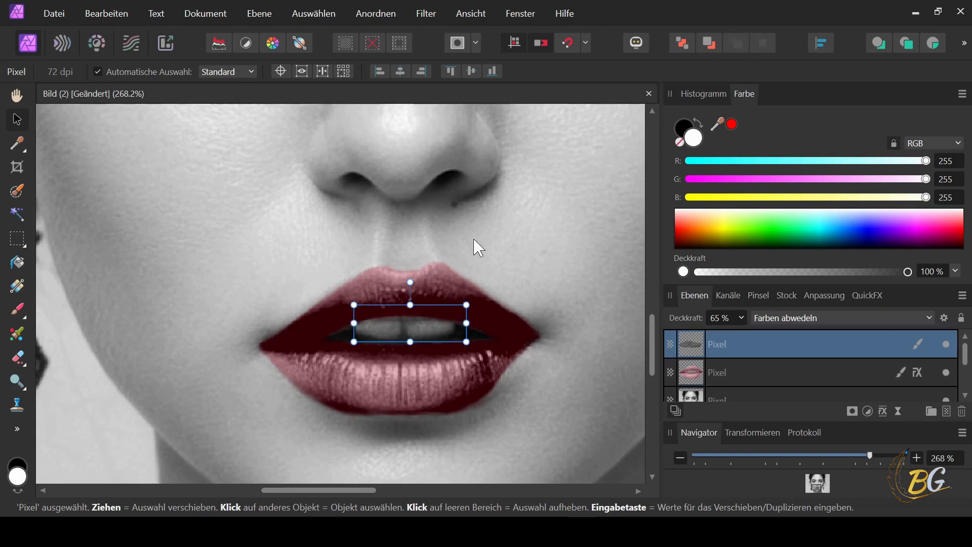
{"action": "scroll", "coordinate": [421, 312], "scroll_direction": "up", "scroll_amount": 4}
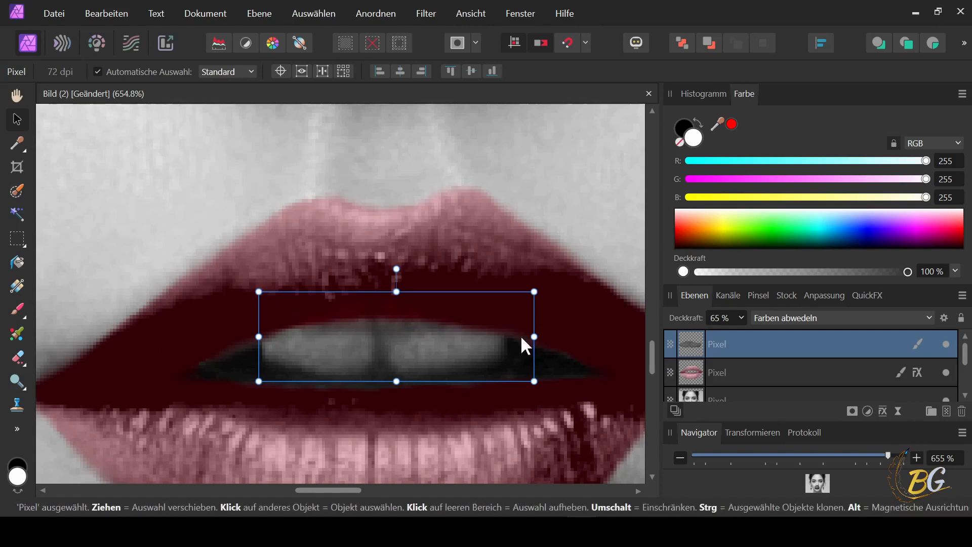
{"action": "left_click", "coordinate": [707, 41]}
{"action": "scroll", "coordinate": [340, 251], "scroll_direction": "down", "scroll_amount": 9}
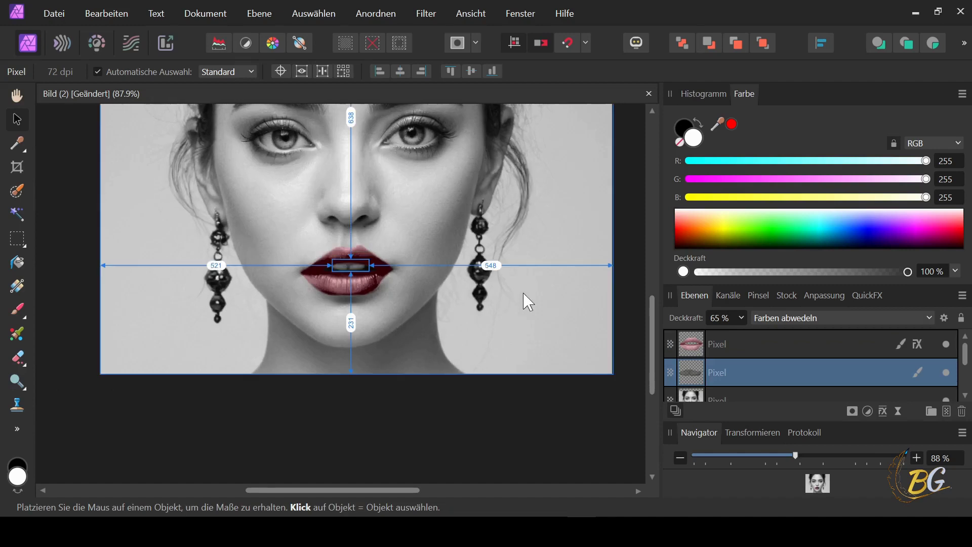
{"action": "left_click", "coordinate": [482, 425]}
{"action": "scroll", "coordinate": [513, 258], "scroll_direction": "down", "scroll_amount": 1}
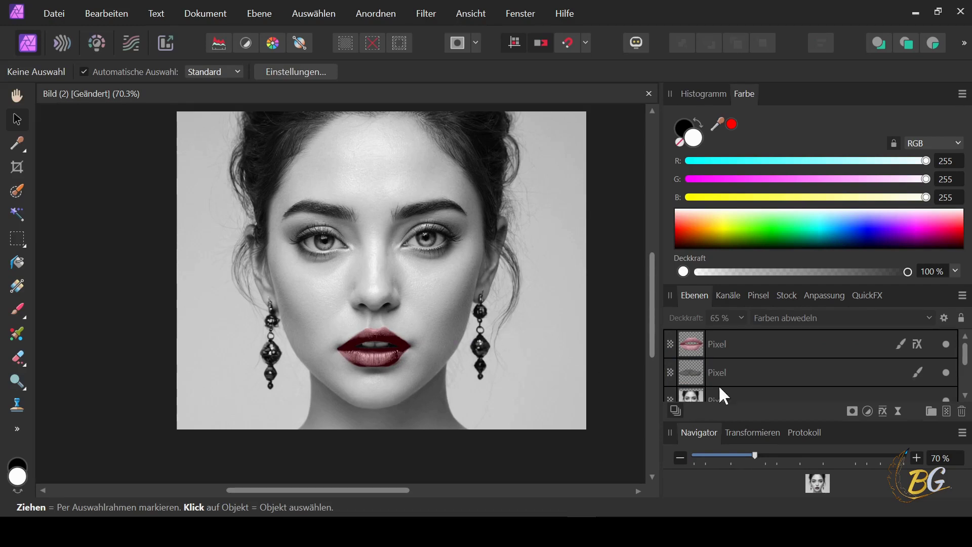
{"action": "key", "text": "ctrl+s"}
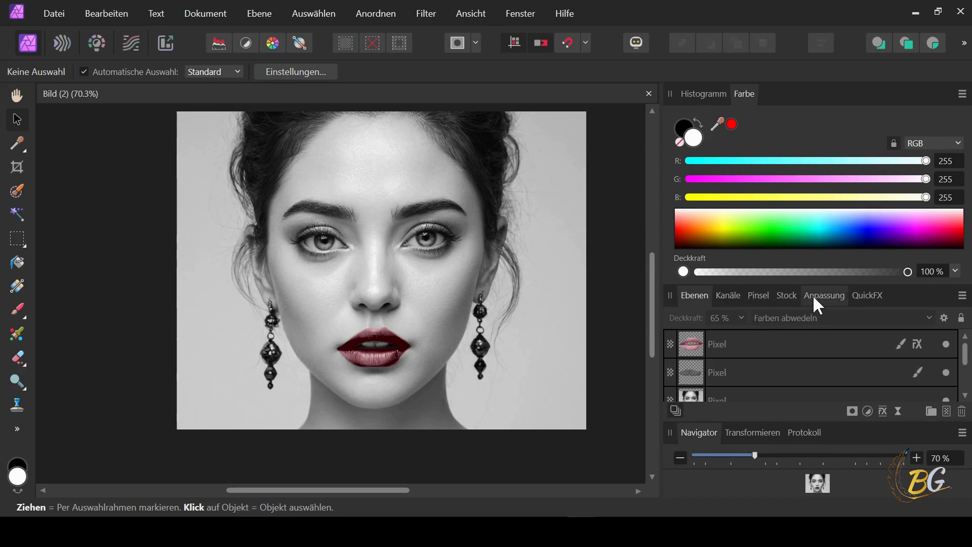
Toggle the teeth and red lips layers off and on to compare before and after.
{"action": "left_click", "coordinate": [947, 372]}
{"action": "left_click", "coordinate": [947, 372]}
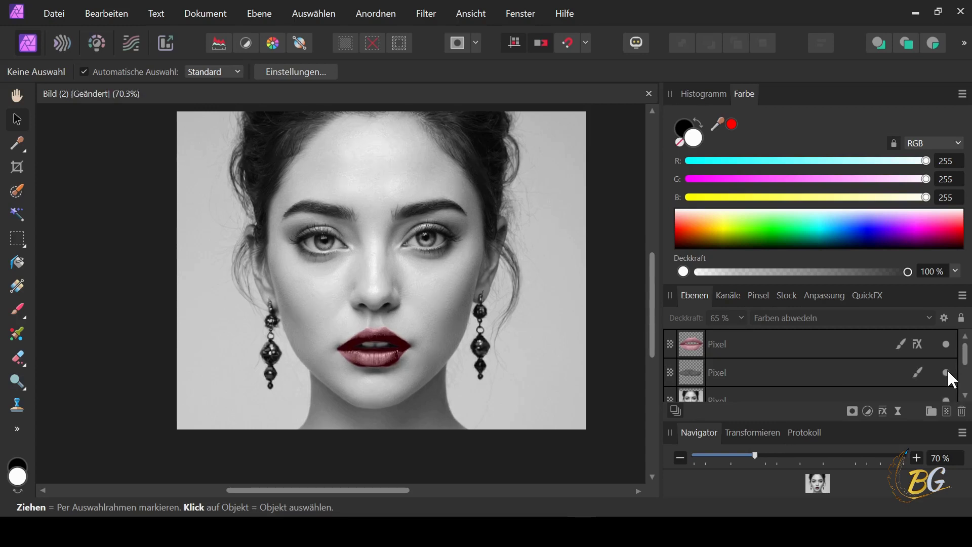
{"action": "left_click", "coordinate": [948, 344]}
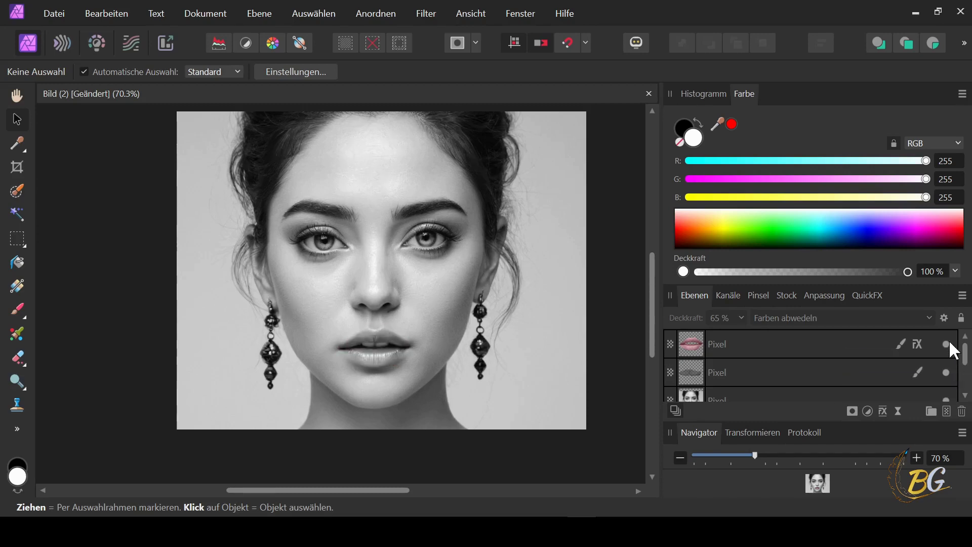
{"action": "left_click", "coordinate": [947, 344]}
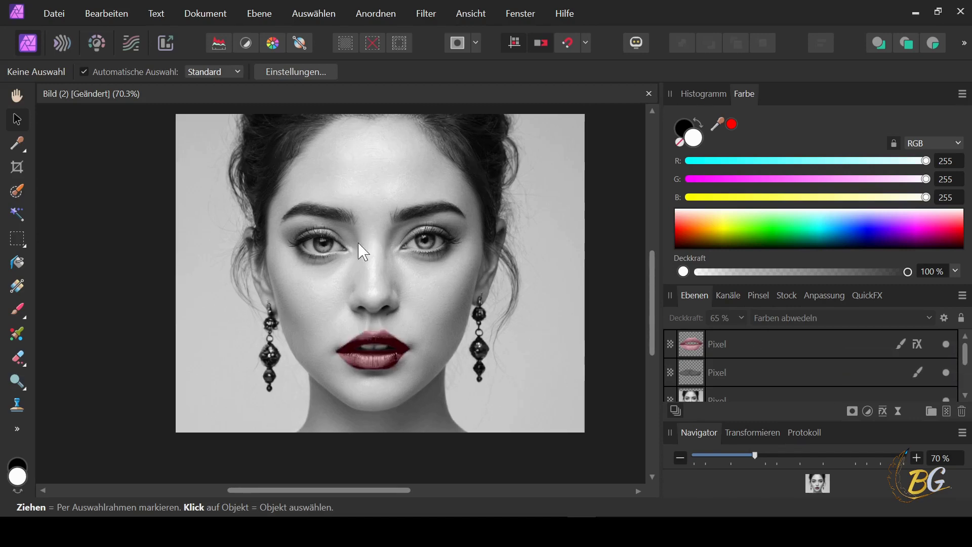
{"action": "scroll", "coordinate": [358, 282], "scroll_direction": "up", "scroll_amount": 2}
{"action": "scroll", "coordinate": [373, 278], "scroll_direction": "up", "scroll_amount": 2}
{"action": "scroll", "coordinate": [463, 299], "scroll_direction": "up", "scroll_amount": 2}
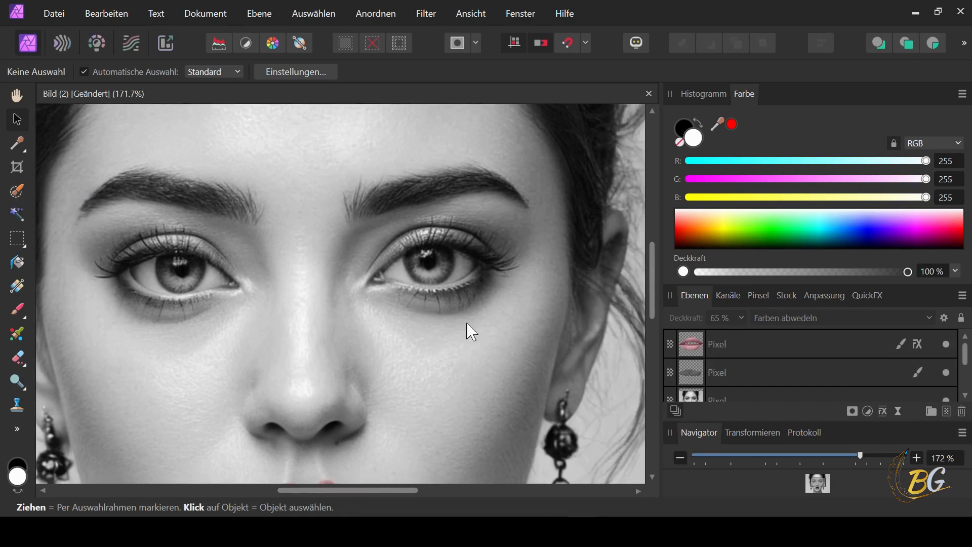
Duplicate the face Pixel layer and hide the lower copy.
{"action": "scroll", "coordinate": [719, 372], "scroll_direction": "down", "scroll_amount": 2}
{"action": "left_click", "coordinate": [697, 347]}
{"action": "right_click", "coordinate": [697, 347]}
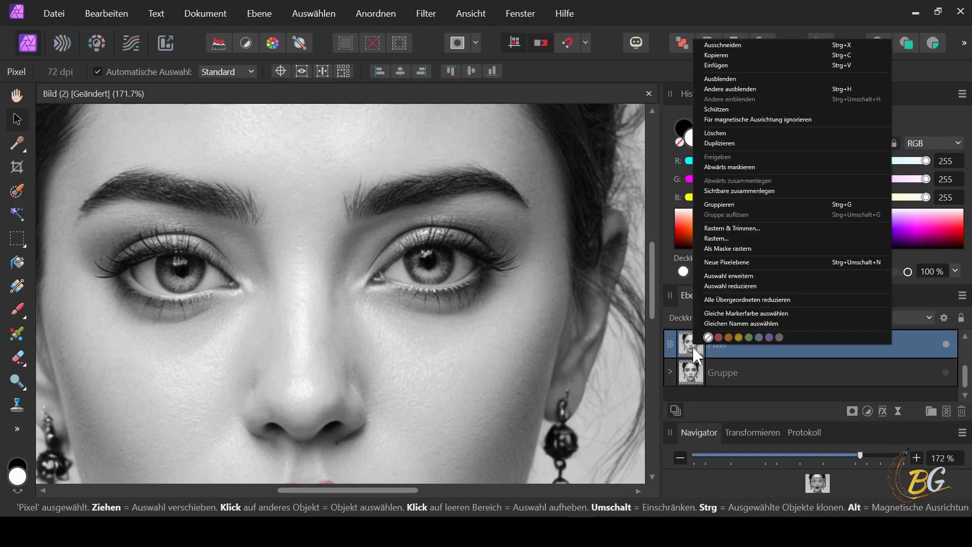
{"action": "left_click", "coordinate": [723, 144]}
{"action": "left_click", "coordinate": [946, 373]}
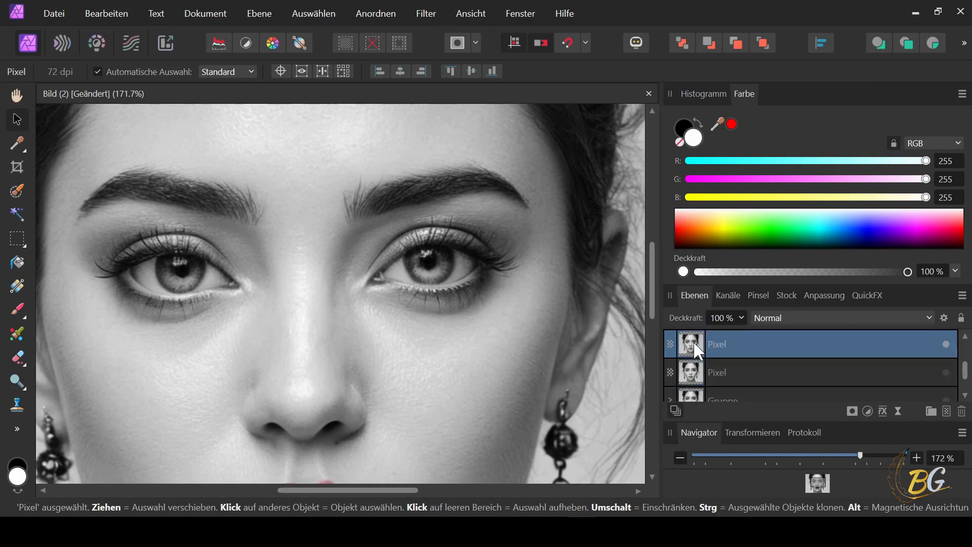
Paint a selection over the left eye's iris with the Selection Brush.
{"action": "left_click", "coordinate": [18, 194]}
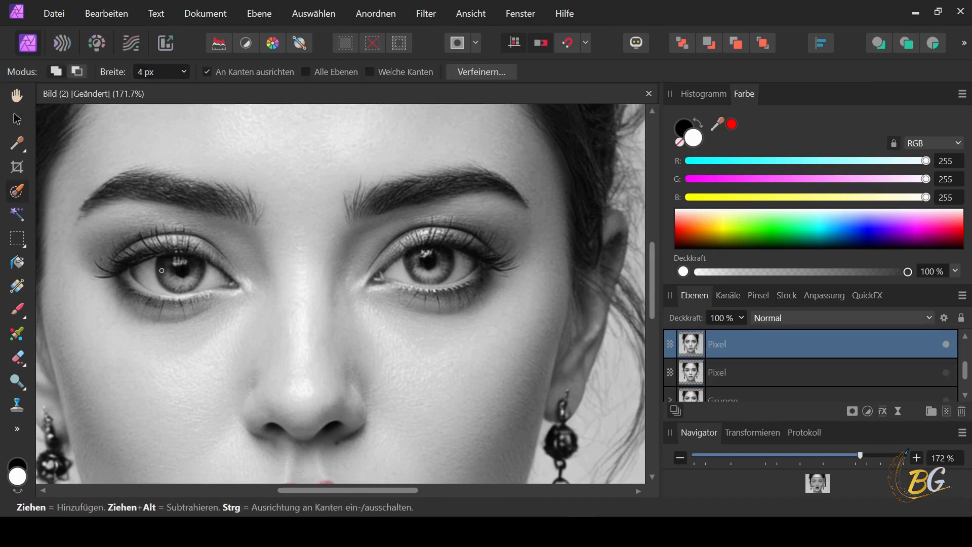
{"action": "left_click_drag", "start_coordinate": [164, 260], "coordinate": [191, 237]}
{"action": "scroll", "coordinate": [319, 284], "scroll_direction": "down", "scroll_amount": 1}
{"action": "scroll", "coordinate": [320, 283], "scroll_direction": "down", "scroll_amount": 4}
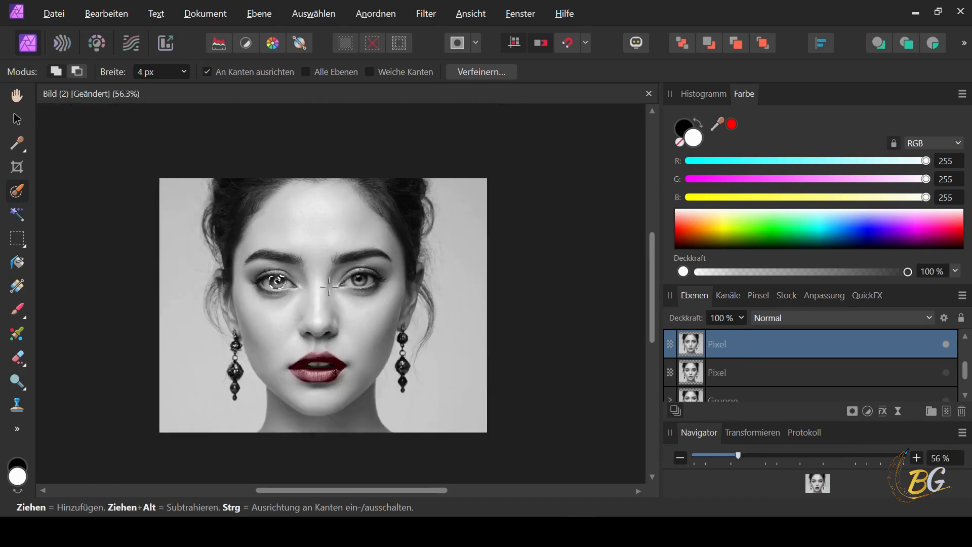
{"action": "left_click", "coordinate": [19, 117]}
Invert the selection and delete everything except the left iris from the duplicate.
{"action": "scroll", "coordinate": [272, 339], "scroll_direction": "up", "scroll_amount": 2}
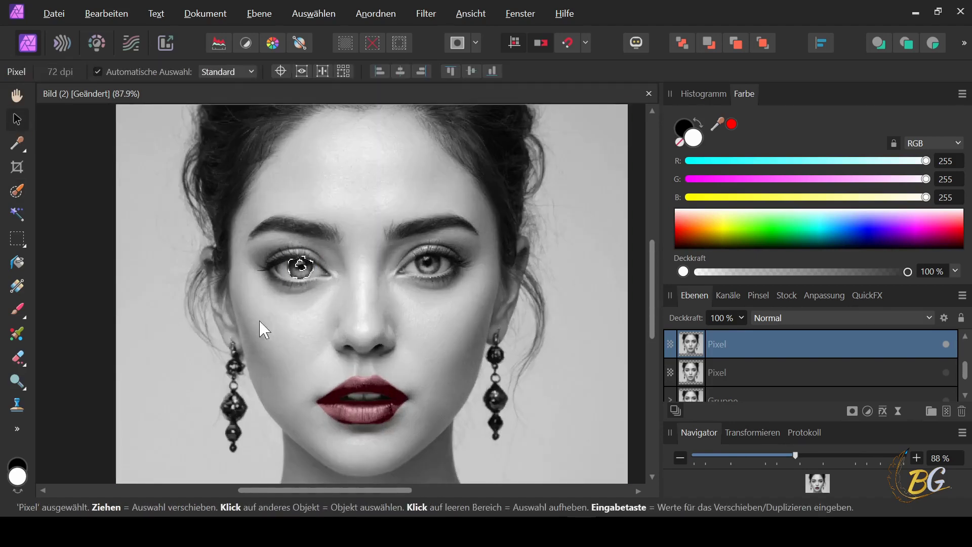
{"action": "scroll", "coordinate": [257, 280], "scroll_direction": "down", "scroll_amount": 2}
{"action": "left_click", "coordinate": [314, 13]}
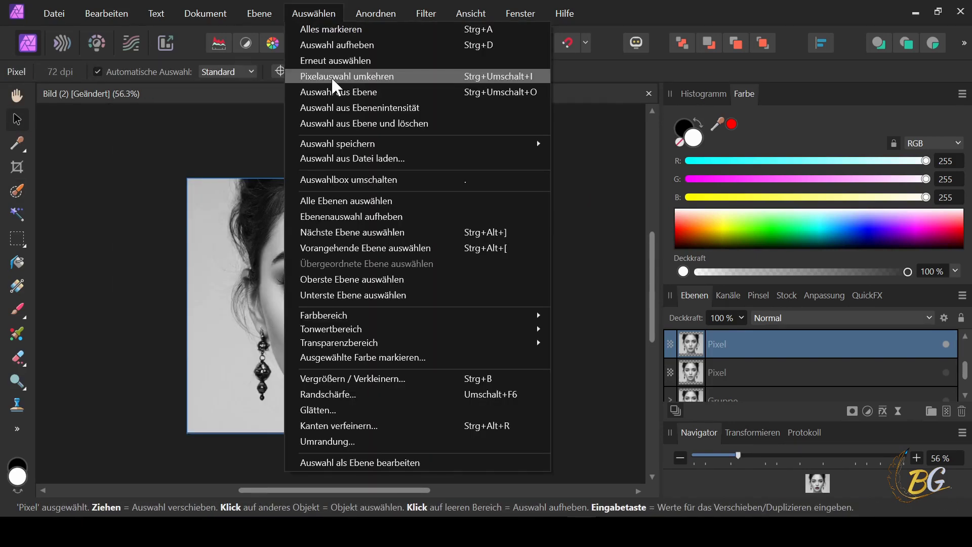
{"action": "left_click", "coordinate": [332, 77]}
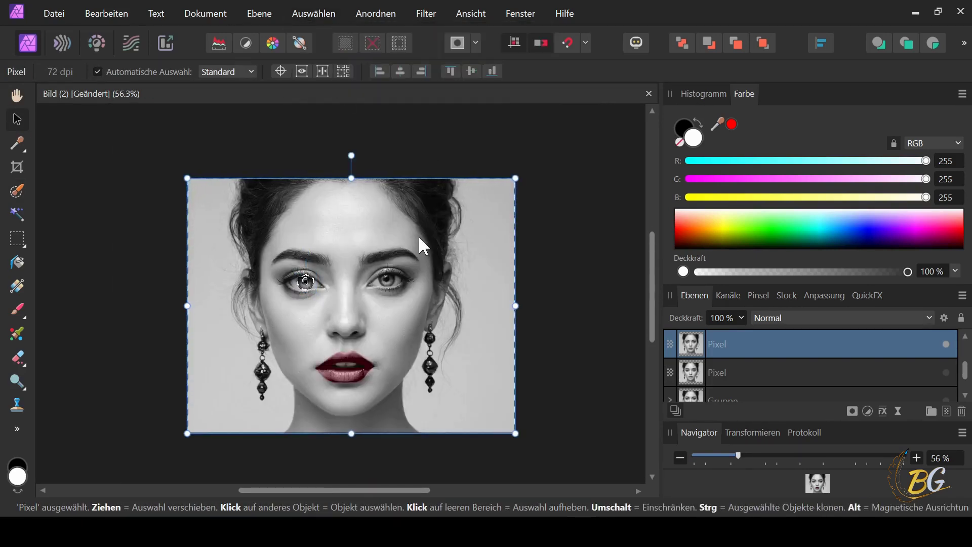
{"action": "key", "text": "Delete"}
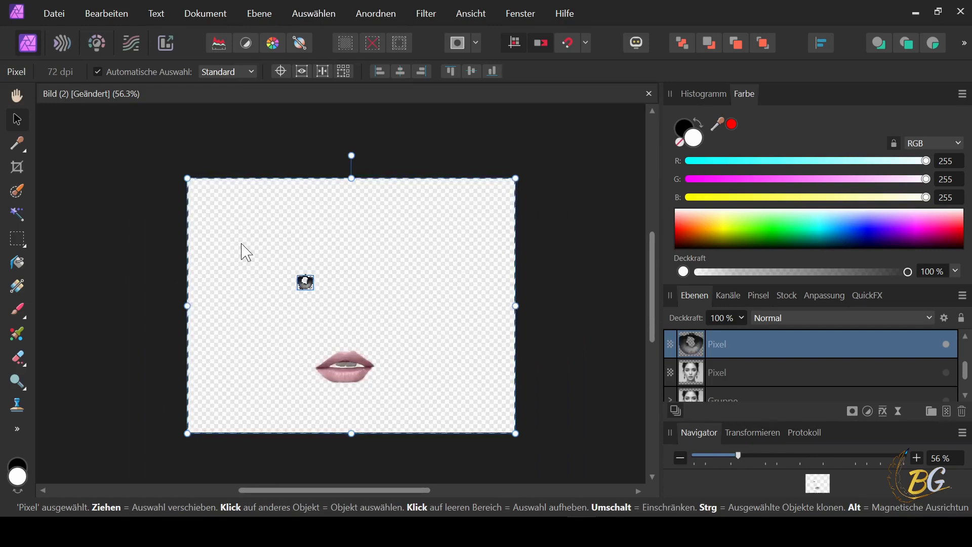
{"action": "scroll", "coordinate": [284, 294], "scroll_direction": "up", "scroll_amount": 3}
{"action": "scroll", "coordinate": [307, 308], "scroll_direction": "up", "scroll_amount": 2}
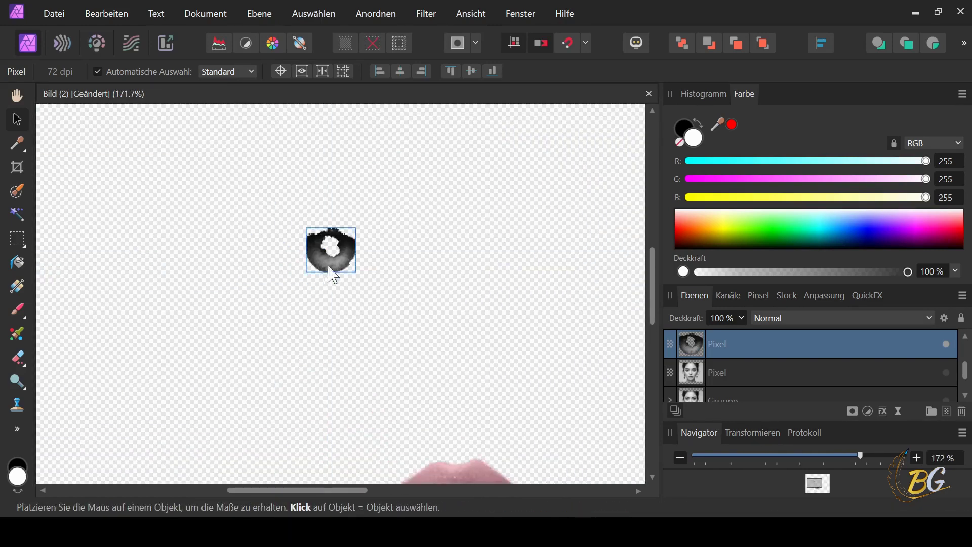
{"action": "left_click", "coordinate": [332, 276]}
Show the face layer beneath and set the iris layer to Farben abwedeln.
{"action": "scroll", "coordinate": [364, 264], "scroll_direction": "up", "scroll_amount": 3}
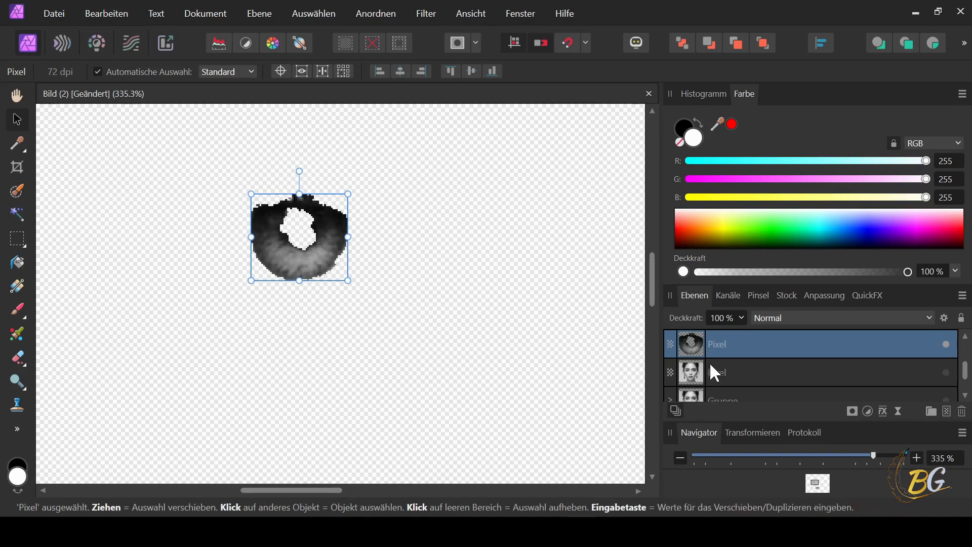
{"action": "left_click", "coordinate": [943, 372]}
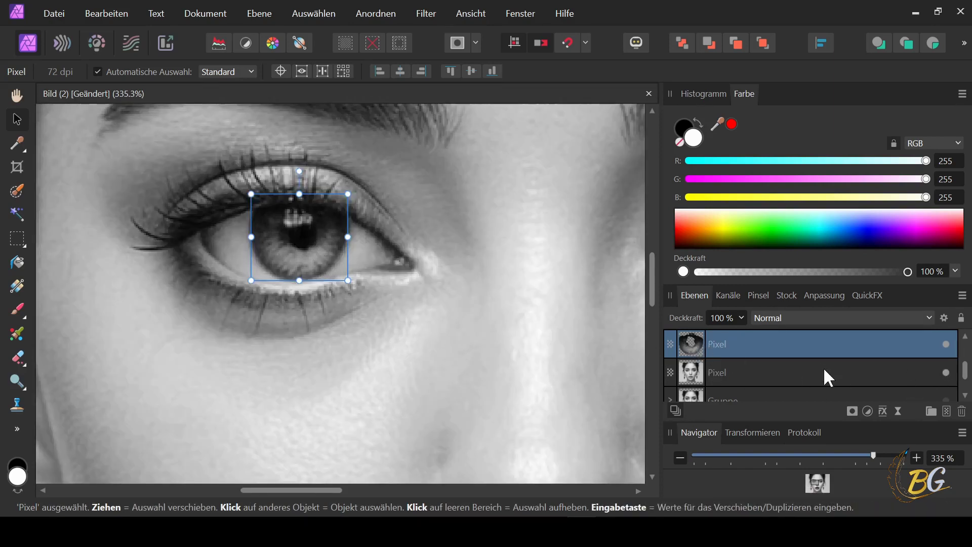
{"action": "left_click", "coordinate": [885, 317]}
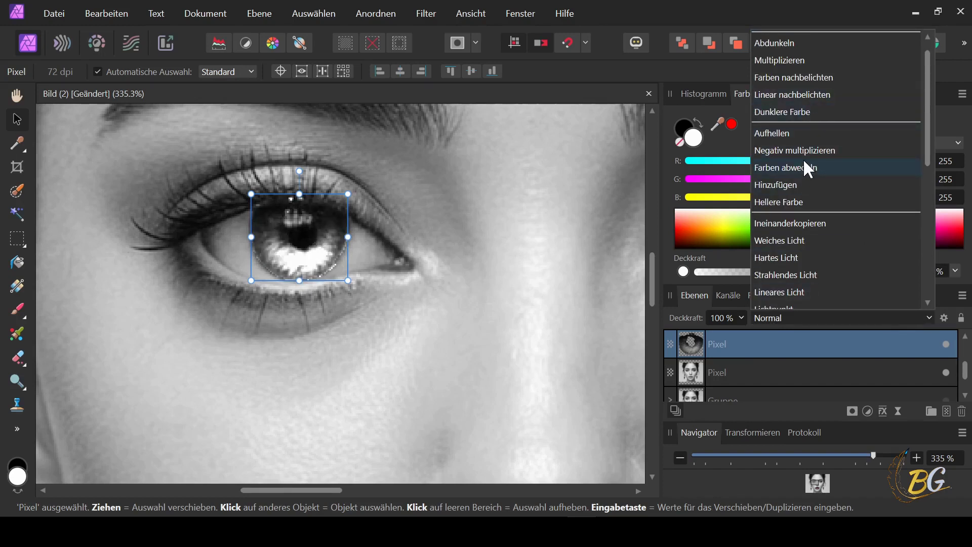
{"action": "left_click", "coordinate": [771, 167]}
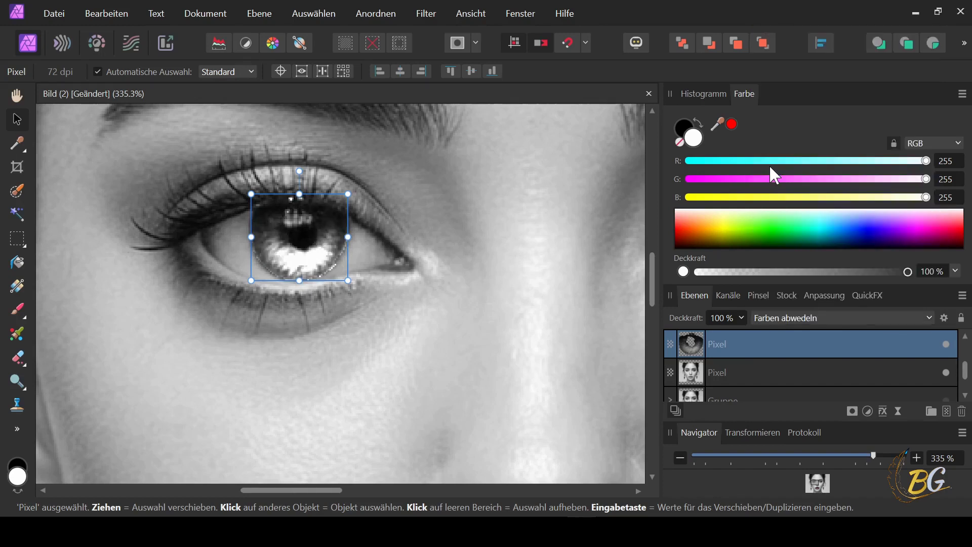
Add a green Farbe überlagern effect to the iris layer at 8% opacity.
{"action": "left_click", "coordinate": [858, 296]}
{"action": "scroll", "coordinate": [715, 354], "scroll_direction": "down", "scroll_amount": 1}
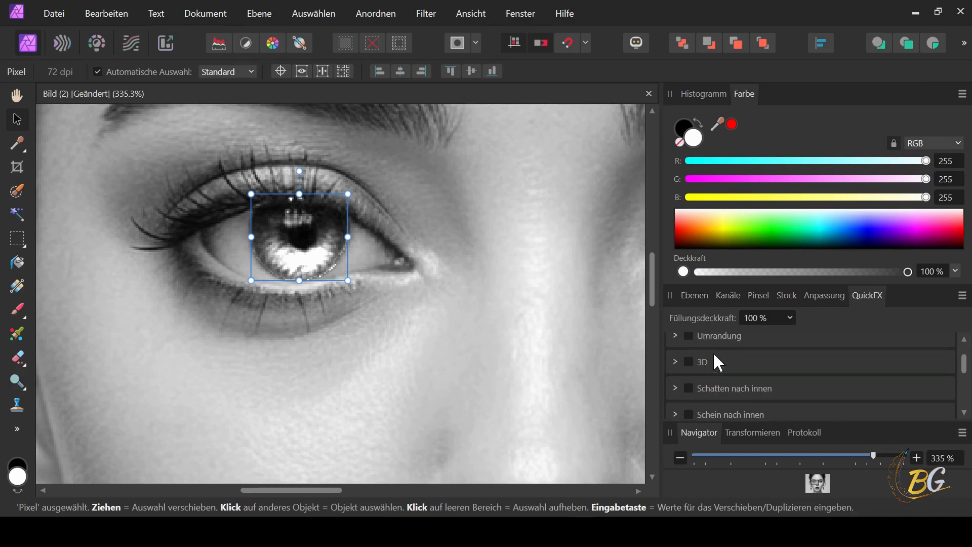
{"action": "scroll", "coordinate": [707, 360], "scroll_direction": "down", "scroll_amount": 1}
{"action": "scroll", "coordinate": [699, 369], "scroll_direction": "down", "scroll_amount": 1}
{"action": "left_click", "coordinate": [690, 367]}
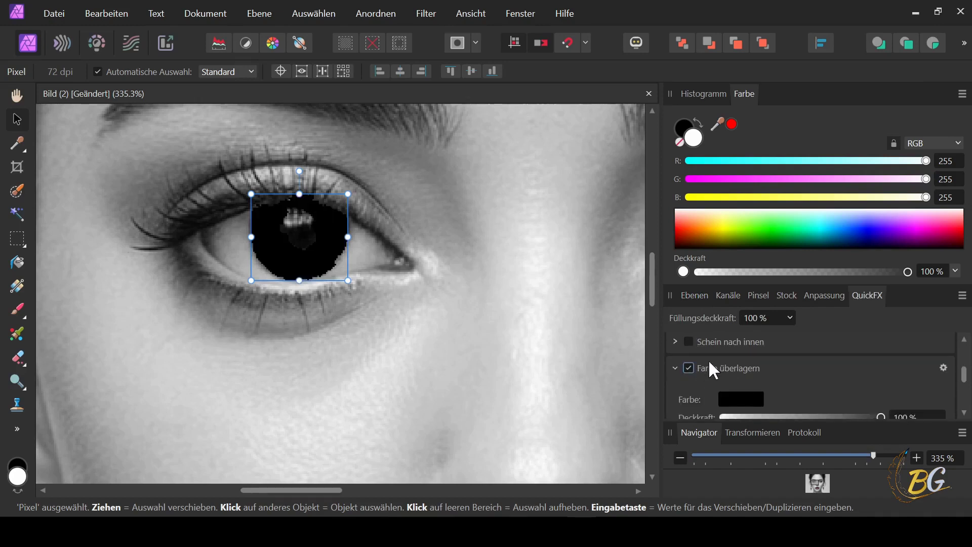
{"action": "left_click", "coordinate": [742, 363]}
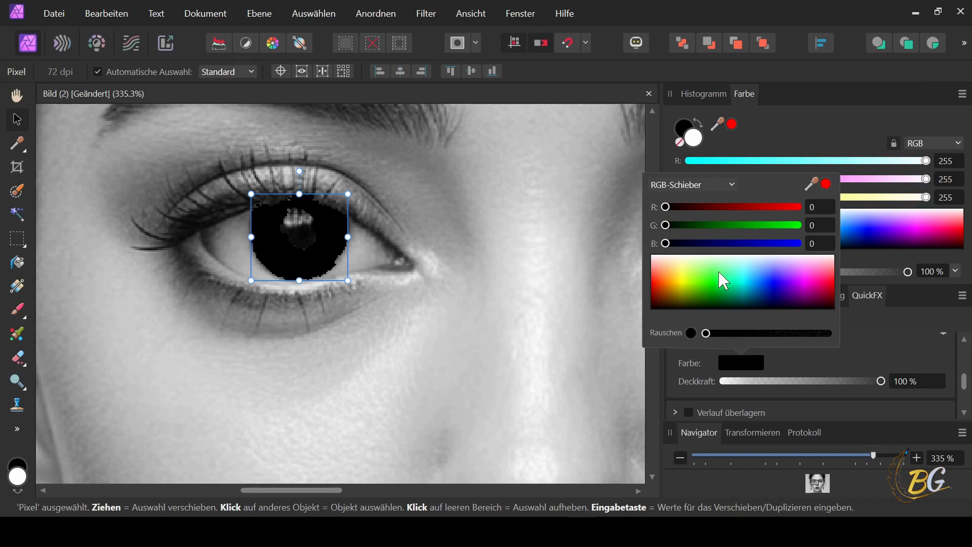
{"action": "mouse_move", "coordinate": [720, 278]}
{"action": "left_mouse_down"}
{"action": "mouse_move", "coordinate": [734, 284]}
{"action": "mouse_move", "coordinate": [722, 281]}
{"action": "left_mouse_up"}
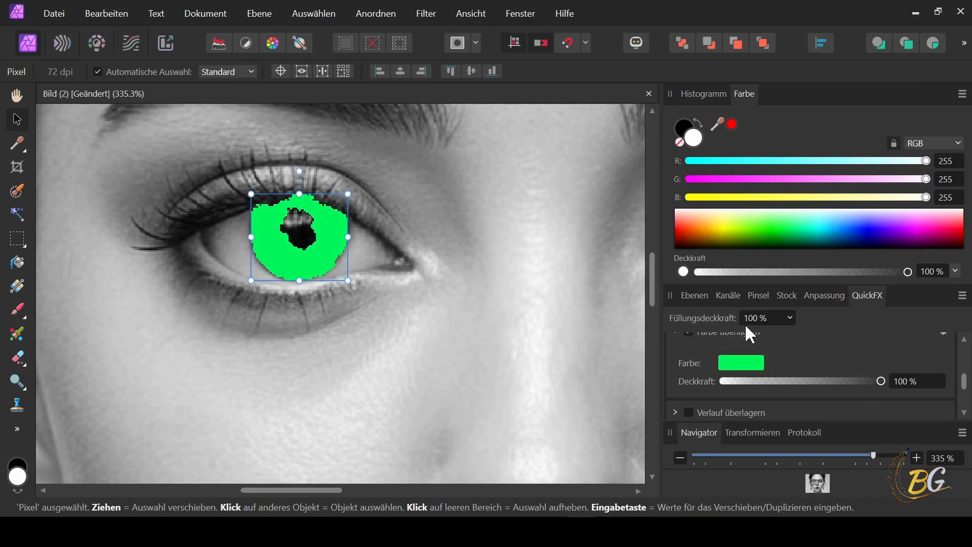
{"action": "left_click", "coordinate": [790, 317]}
{"action": "left_click_drag", "start_coordinate": [845, 380], "coordinate": [737, 381]}
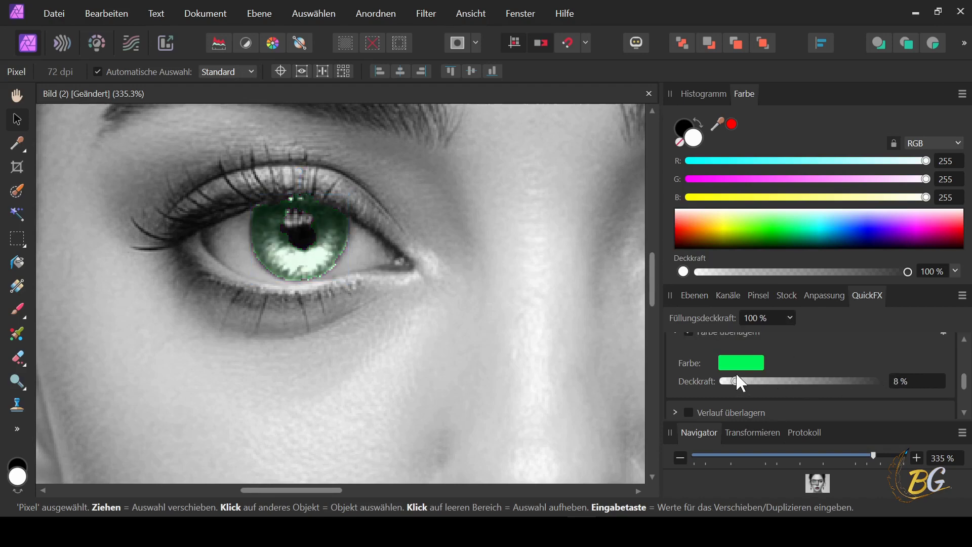
Deselect, then select the green-tinted eye layer and zoom in on the iris.
{"action": "scroll", "coordinate": [556, 282], "scroll_direction": "down", "scroll_amount": 3}
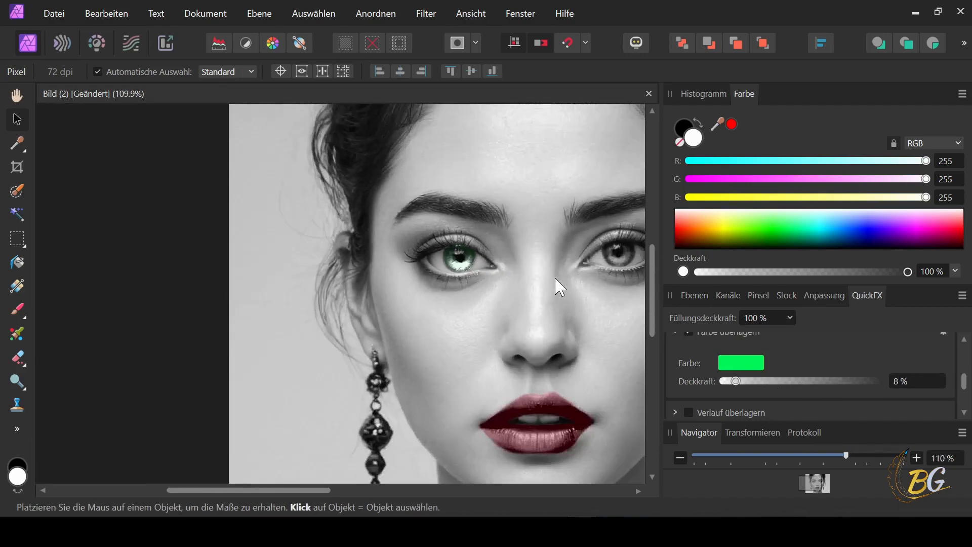
{"action": "scroll", "coordinate": [567, 289], "scroll_direction": "down", "scroll_amount": 3}
{"action": "scroll", "coordinate": [573, 291], "scroll_direction": "up", "scroll_amount": 2}
{"action": "scroll", "coordinate": [463, 271], "scroll_direction": "up", "scroll_amount": 1}
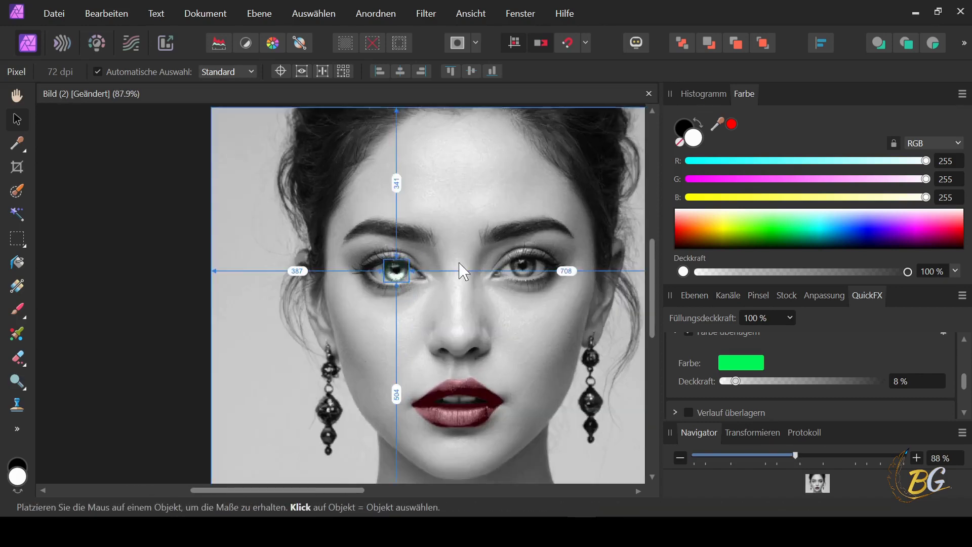
{"action": "left_click", "coordinate": [184, 223]}
{"action": "left_click", "coordinate": [400, 276]}
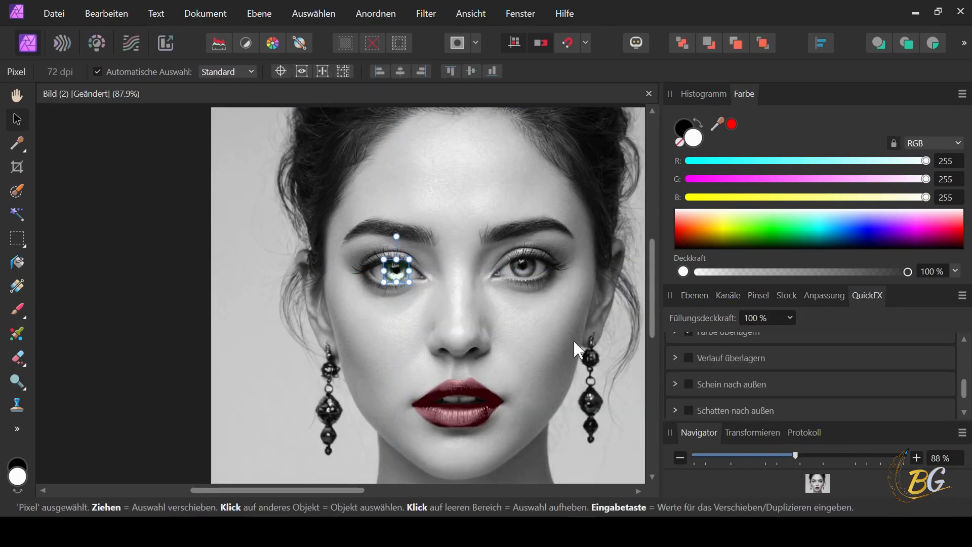
{"action": "scroll", "coordinate": [731, 366], "scroll_direction": "up", "scroll_amount": 2}
{"action": "scroll", "coordinate": [402, 276], "scroll_direction": "up", "scroll_amount": 3}
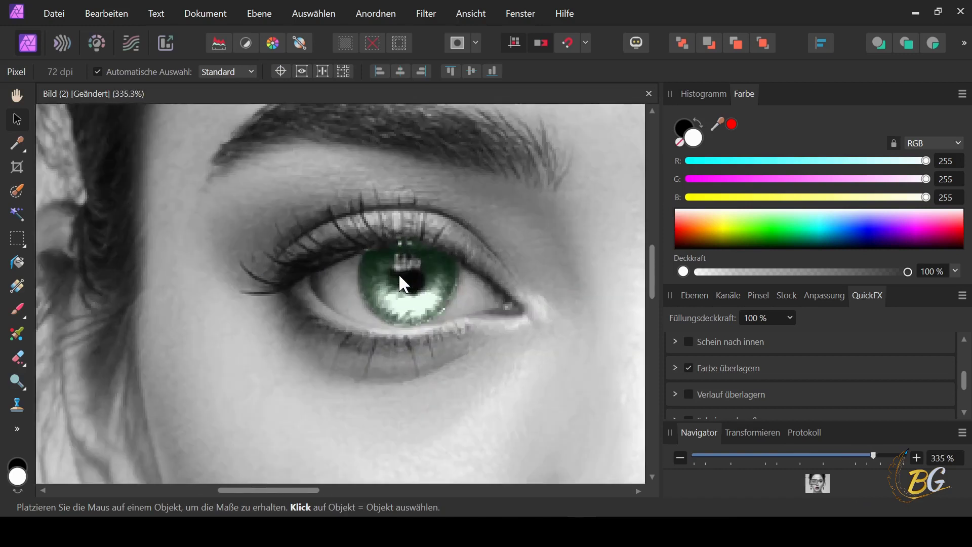
{"action": "scroll", "coordinate": [481, 300], "scroll_direction": "up", "scroll_amount": 5}
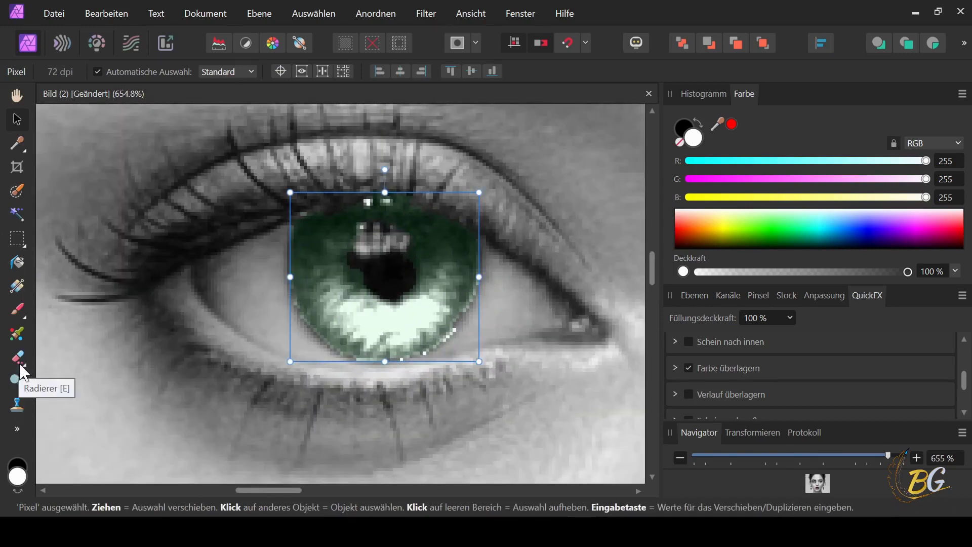
Use the Verwischen tool to smudge out white speckles on the green iris's lower rim.
{"action": "left_click", "coordinate": [17, 429]}
{"action": "mouse_move", "coordinate": [102, 294]}
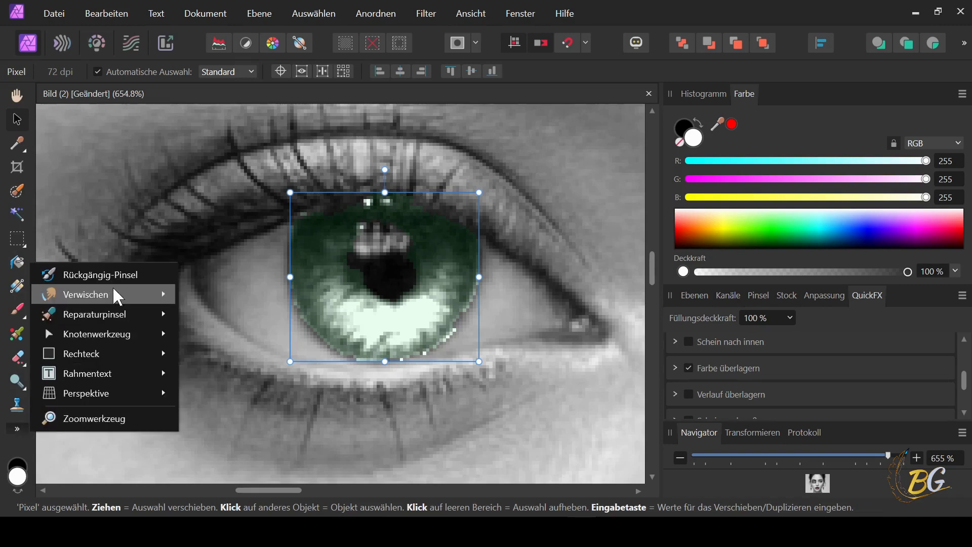
{"action": "left_click", "coordinate": [227, 352]}
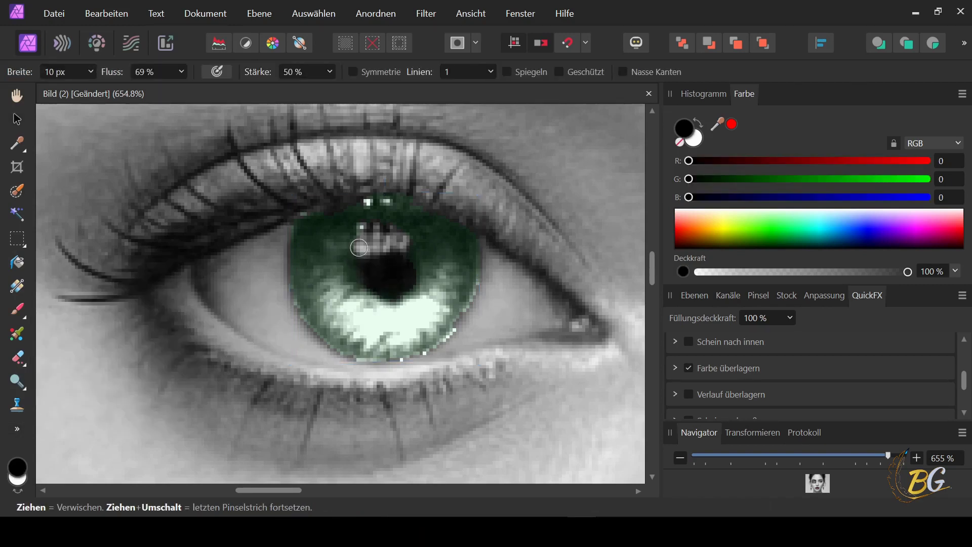
{"action": "left_click_drag", "start_coordinate": [394, 360], "coordinate": [397, 362]}
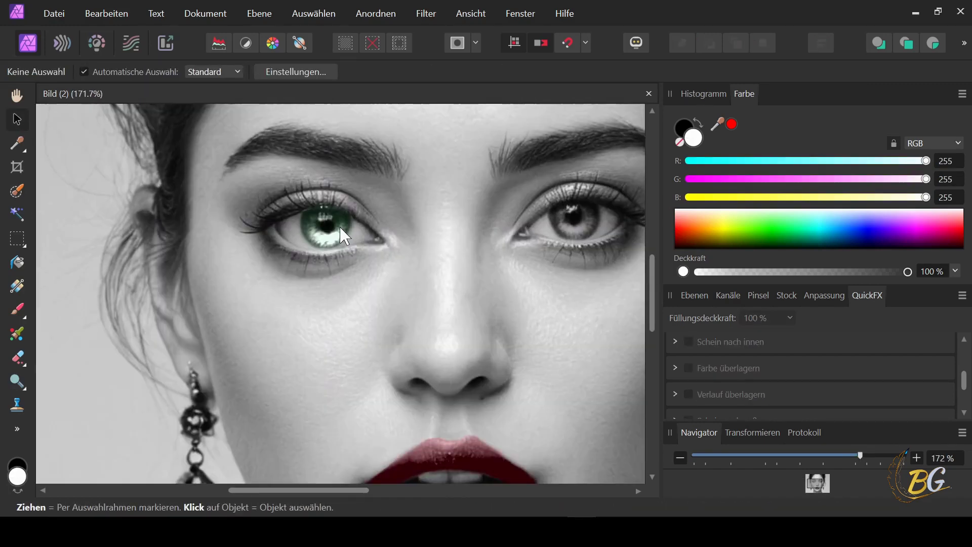
{"action": "left_click", "coordinate": [344, 235]}
{"action": "scroll", "coordinate": [512, 257], "scroll_direction": "down", "scroll_amount": 3}
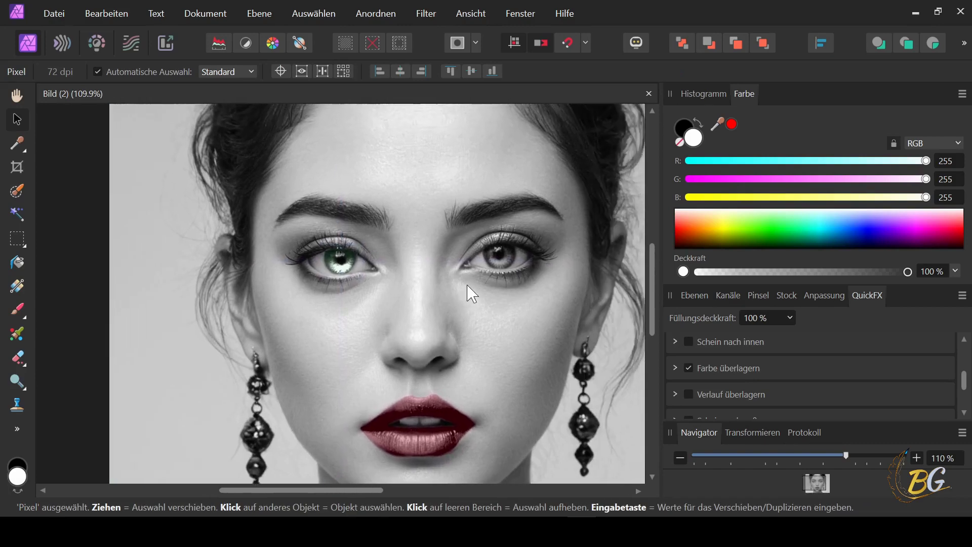
{"action": "scroll", "coordinate": [716, 352], "scroll_direction": "up", "scroll_amount": 2}
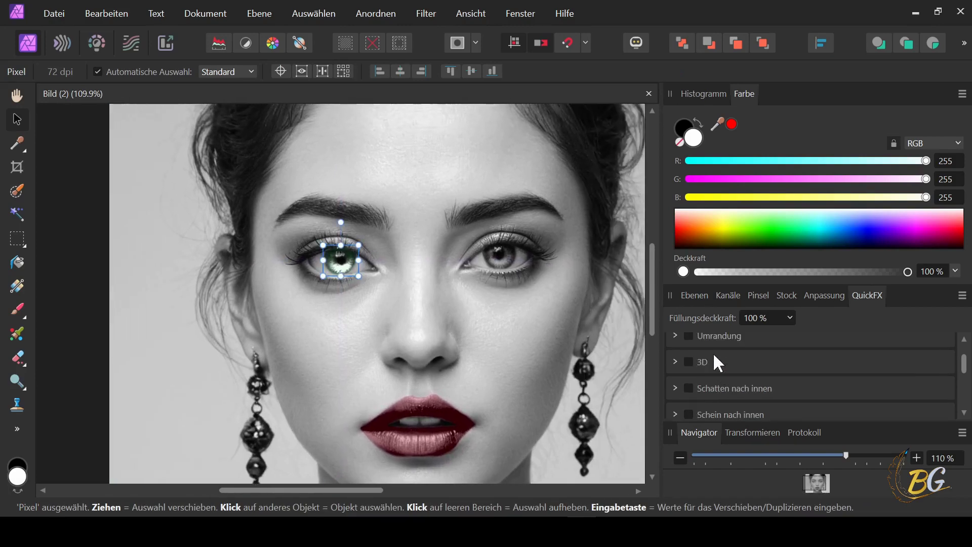
{"action": "scroll", "coordinate": [690, 354], "scroll_direction": "down", "scroll_amount": 2}
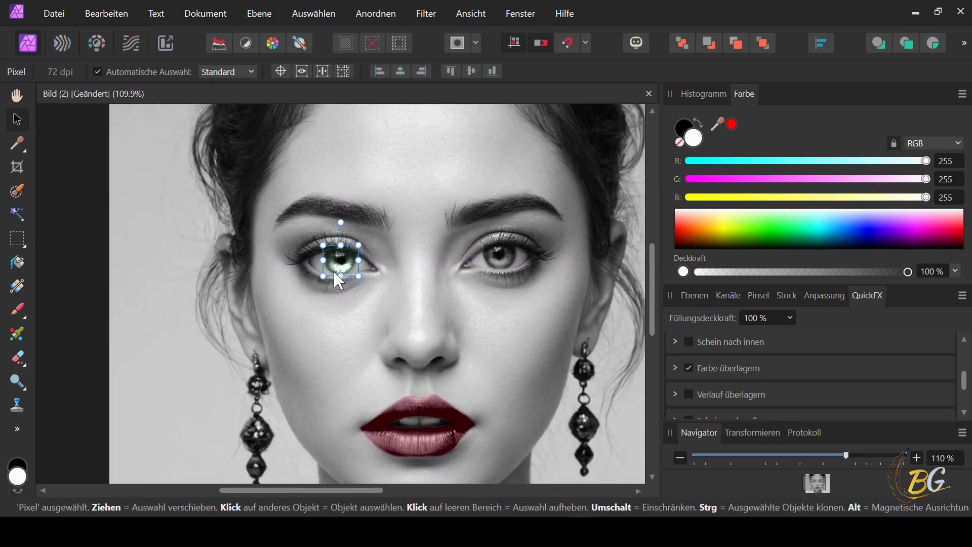
{"action": "scroll", "coordinate": [334, 270], "scroll_direction": "up", "scroll_amount": 2}
{"action": "scroll", "coordinate": [335, 273], "scroll_direction": "up", "scroll_amount": 1}
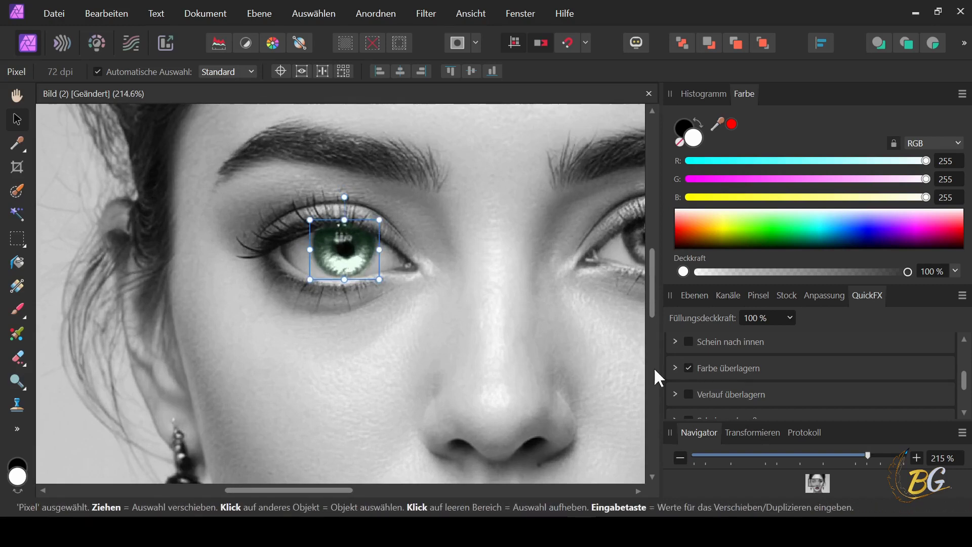
Enable Schatten nach innen on the iris with 10.5 px radius and 43% opacity.
{"action": "scroll", "coordinate": [714, 377], "scroll_direction": "up", "scroll_amount": 1}
{"action": "left_click", "coordinate": [689, 351]}
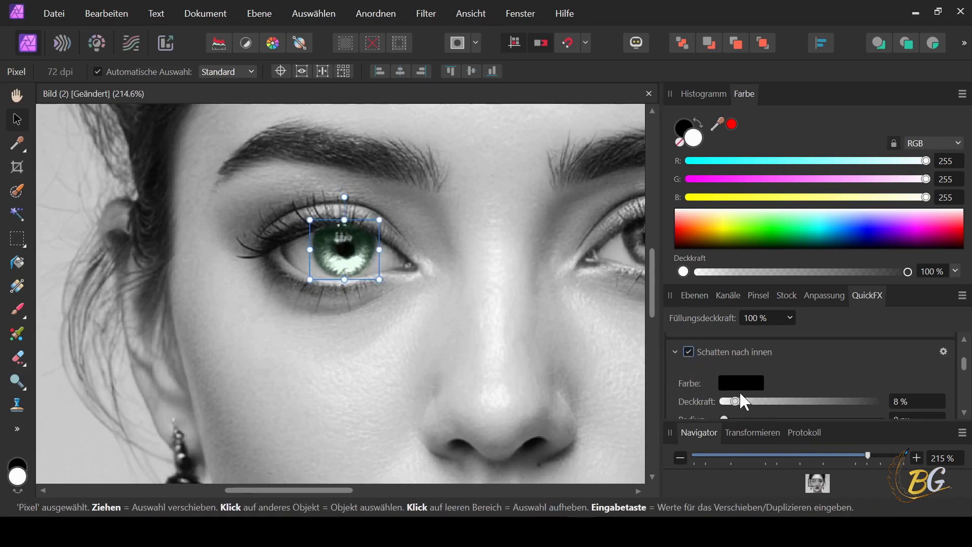
{"action": "scroll", "coordinate": [729, 375], "scroll_direction": "down", "scroll_amount": 2}
{"action": "scroll", "coordinate": [718, 363], "scroll_direction": "up", "scroll_amount": 1}
{"action": "left_click_drag", "start_coordinate": [725, 383], "coordinate": [828, 383]}
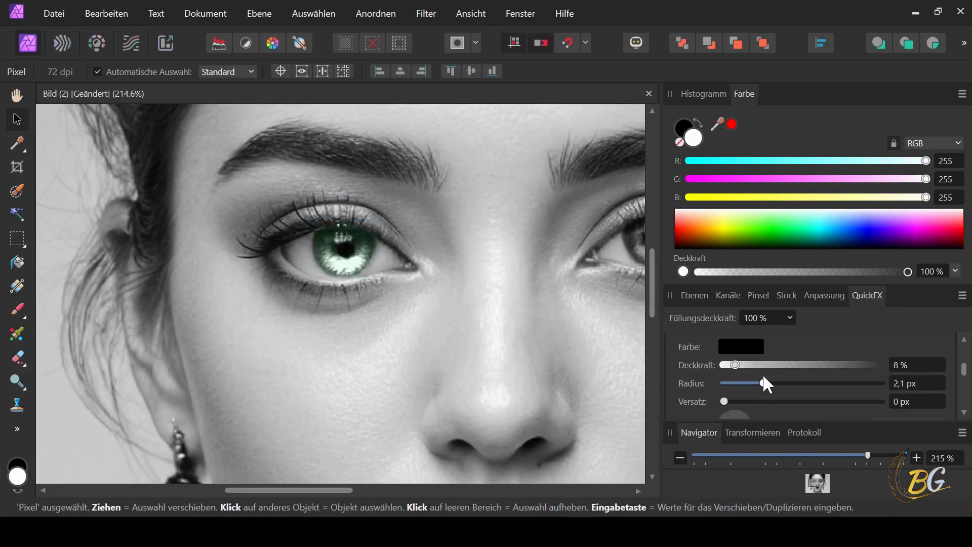
{"action": "mouse_move", "coordinate": [735, 365]}
{"action": "left_mouse_down"}
{"action": "mouse_move", "coordinate": [834, 378]}
{"action": "mouse_move", "coordinate": [761, 383]}
{"action": "mouse_move", "coordinate": [792, 384]}
{"action": "mouse_move", "coordinate": [792, 365]}
{"action": "left_mouse_up"}
Set the inner shadow colour to dark green (RGB 0, 74, 16).
{"action": "left_click", "coordinate": [755, 350]}
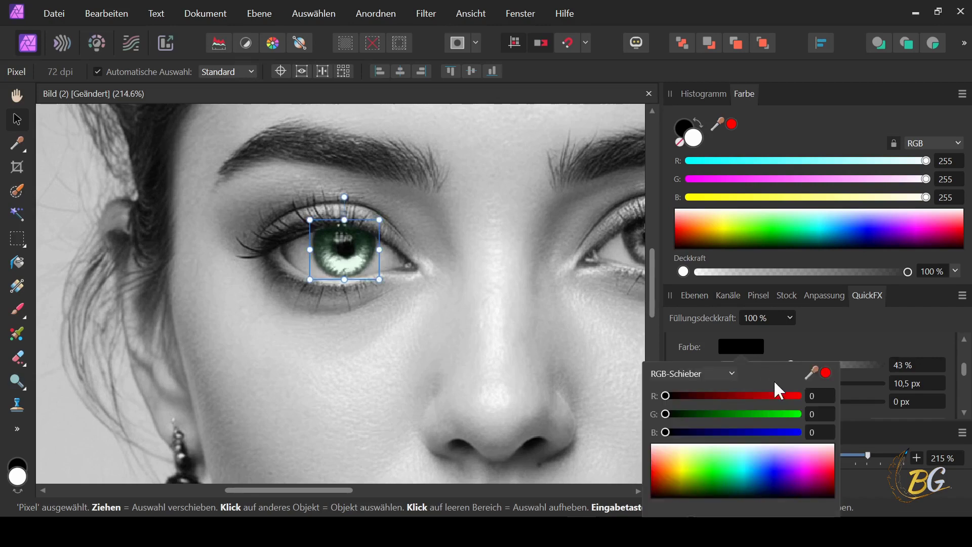
{"action": "mouse_move", "coordinate": [757, 457]}
{"action": "left_mouse_down"}
{"action": "mouse_move", "coordinate": [773, 472]}
{"action": "mouse_move", "coordinate": [718, 482]}
{"action": "left_mouse_up"}
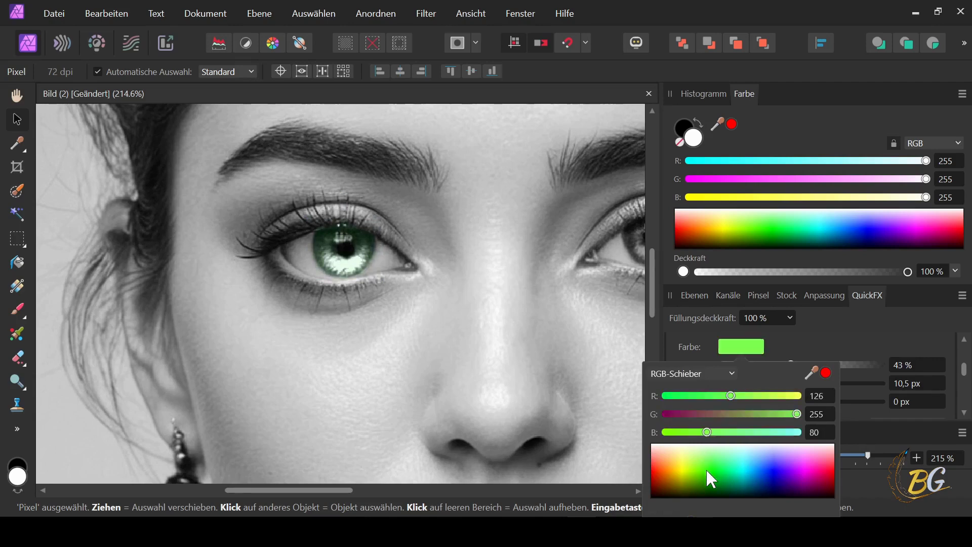
{"action": "left_click_drag", "start_coordinate": [720, 485], "coordinate": [719, 488]}
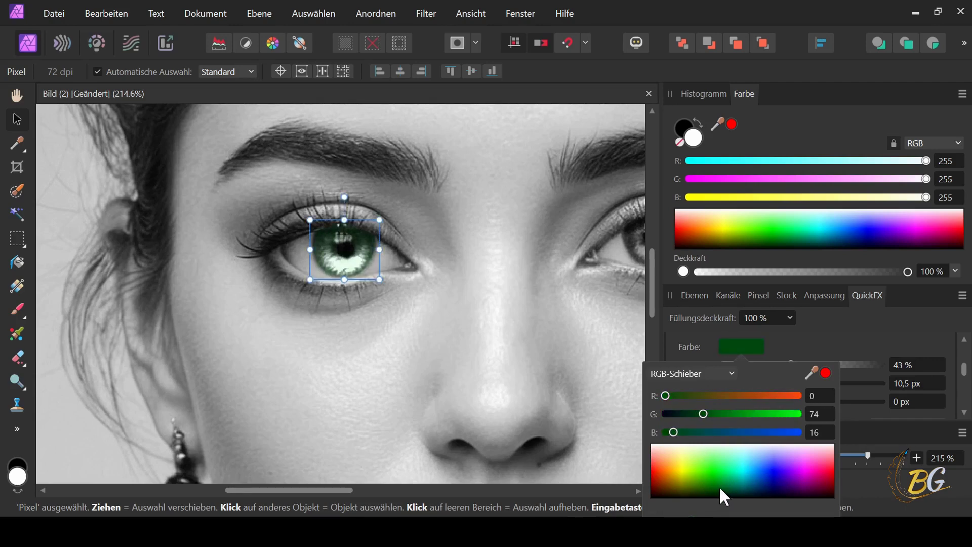
{"action": "left_click", "coordinate": [268, 281]}
{"action": "scroll", "coordinate": [337, 311], "scroll_direction": "up", "scroll_amount": 2}
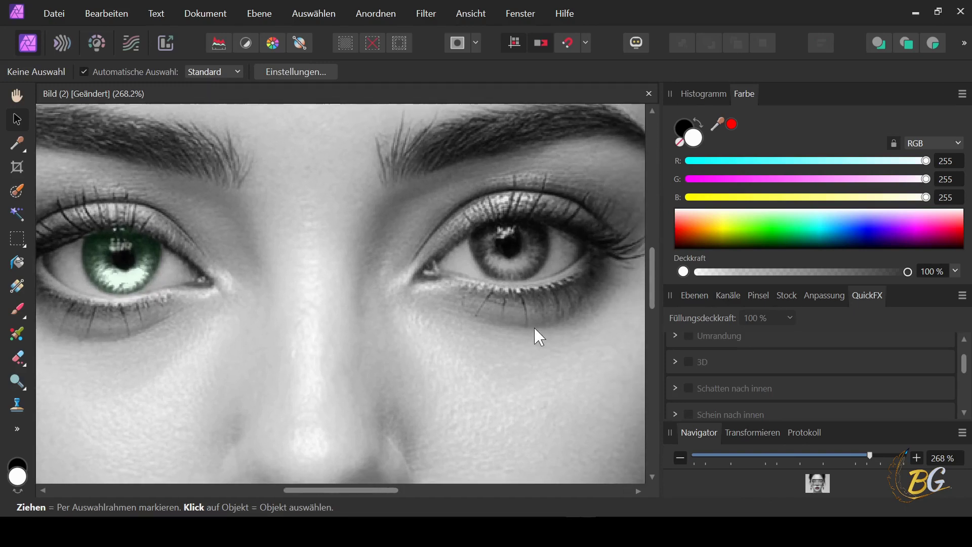
{"action": "scroll", "coordinate": [353, 332], "scroll_direction": "left", "scroll_amount": 5}
{"action": "scroll", "coordinate": [322, 254], "scroll_direction": "up", "scroll_amount": 5}
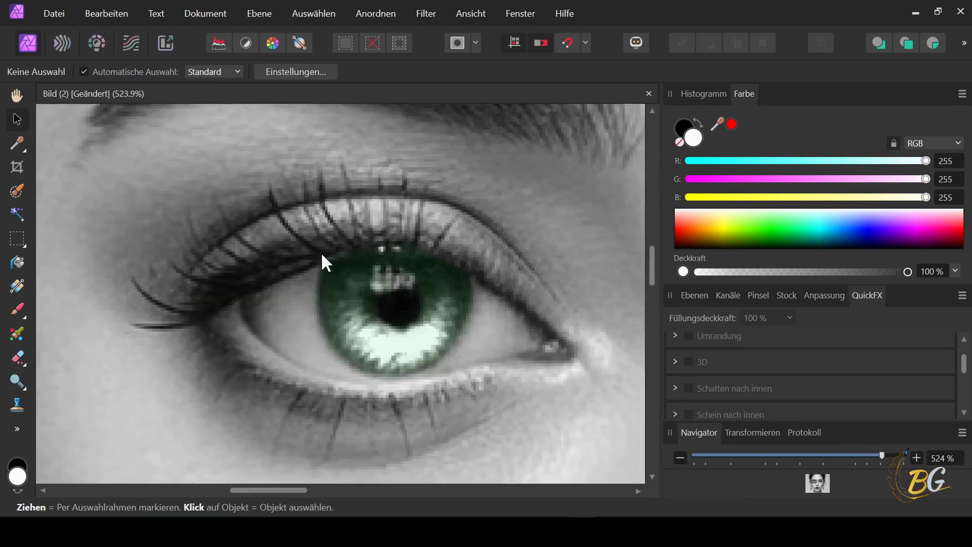
Select the eye layer, try the Eraser, then return to the Move tool and swap colours.
{"action": "left_click", "coordinate": [439, 275]}
{"action": "left_click", "coordinate": [17, 358]}
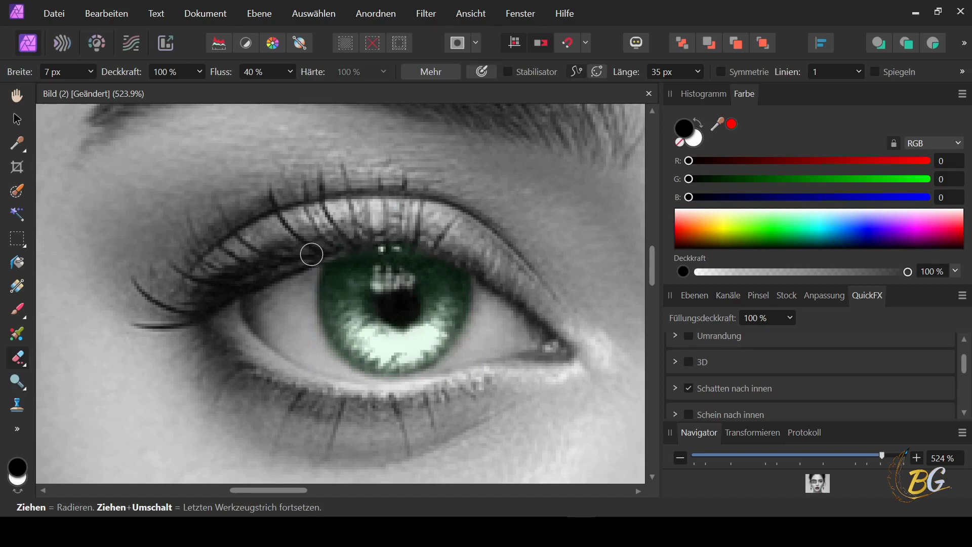
{"action": "scroll", "coordinate": [424, 285], "scroll_direction": "down", "scroll_amount": 5}
{"action": "key", "text": "v"}
{"action": "key", "text": "x"}
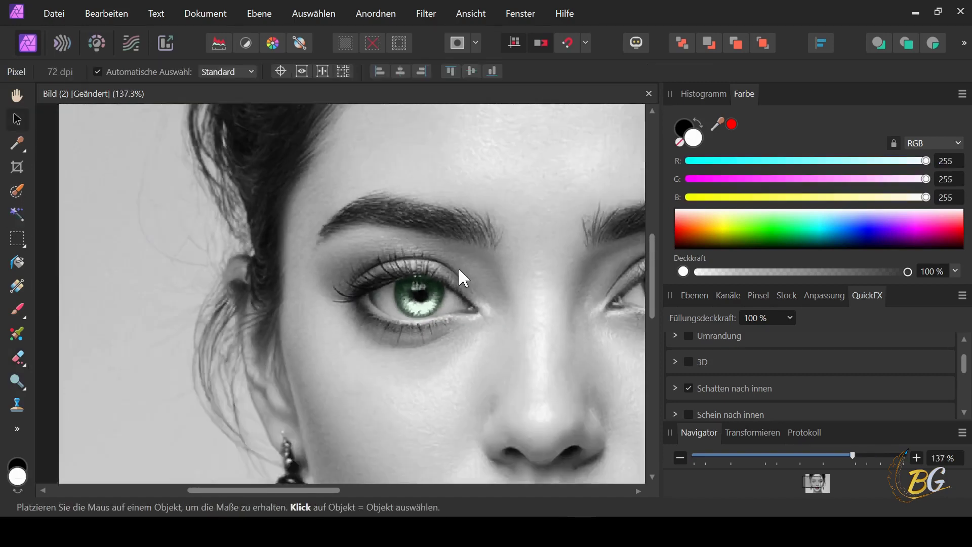
{"action": "scroll", "coordinate": [458, 267], "scroll_direction": "down", "scroll_amount": 1}
{"action": "scroll", "coordinate": [488, 244], "scroll_direction": "down", "scroll_amount": 1}
Select the eye pixel layer and bring up the Ebenen layers list.
{"action": "left_click", "coordinate": [488, 244]}
{"action": "scroll", "coordinate": [475, 261], "scroll_direction": "up", "scroll_amount": 1}
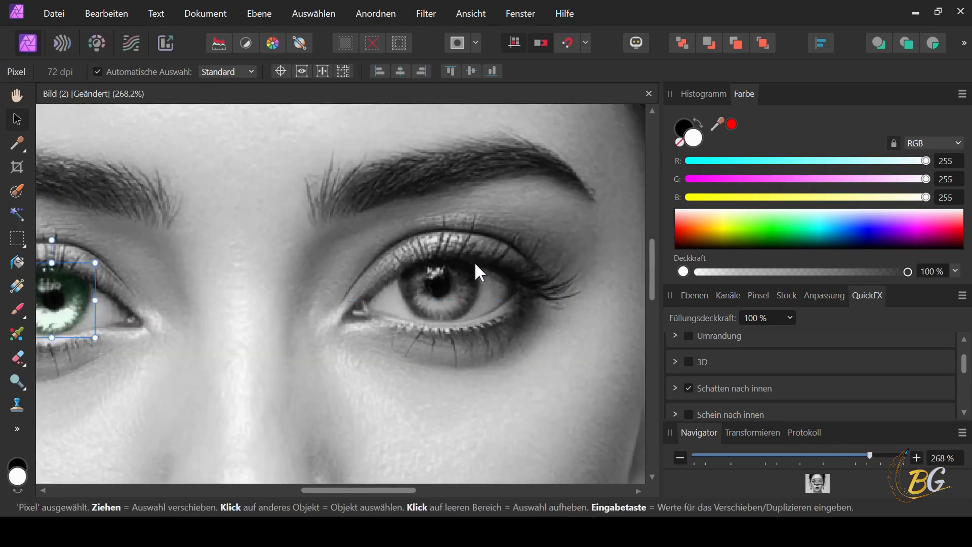
{"action": "scroll", "coordinate": [384, 281], "scroll_direction": "up", "scroll_amount": 1}
{"action": "scroll", "coordinate": [725, 372], "scroll_direction": "down", "scroll_amount": 3}
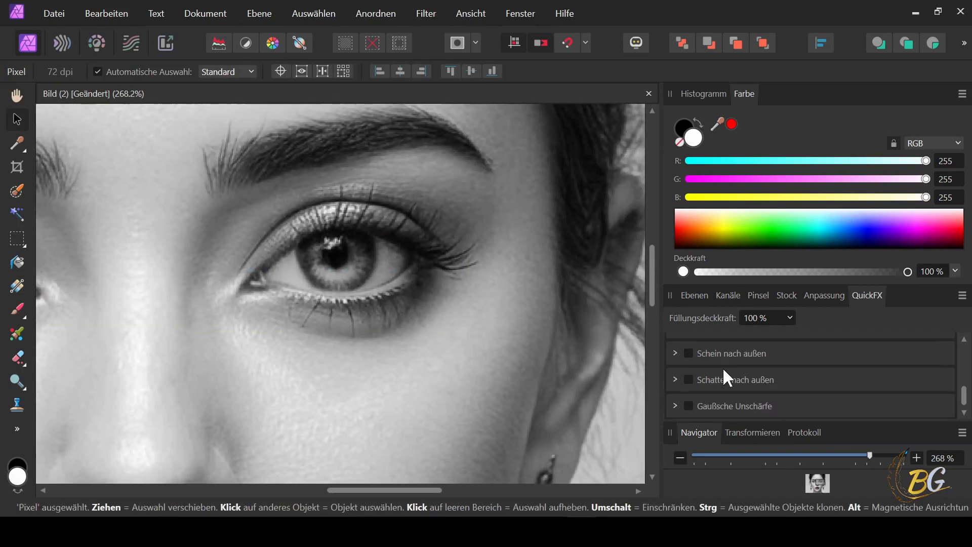
{"action": "left_click", "coordinate": [694, 296]}
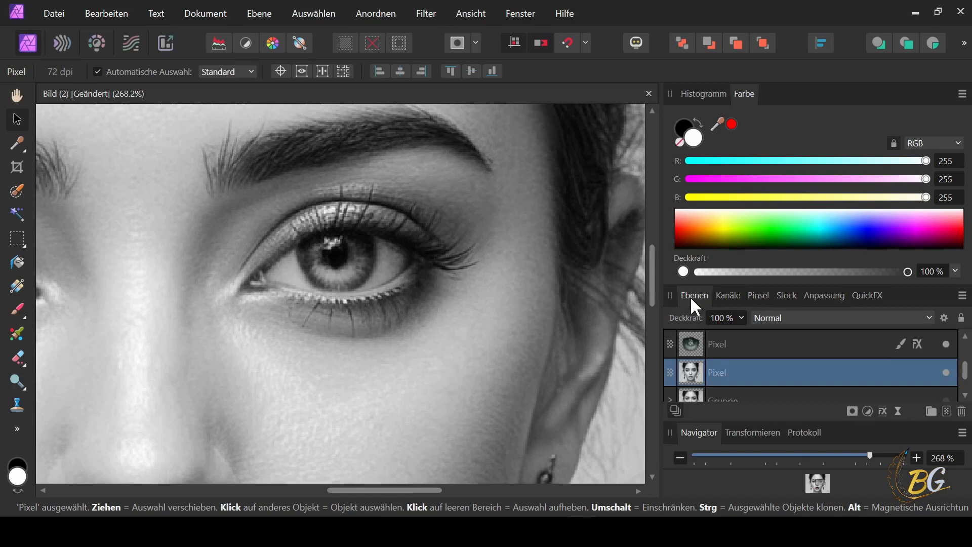
Duplicate the face Pixel layer with Duplizieren so a copy sits above the Gruppe.
{"action": "right_click", "coordinate": [699, 373]}
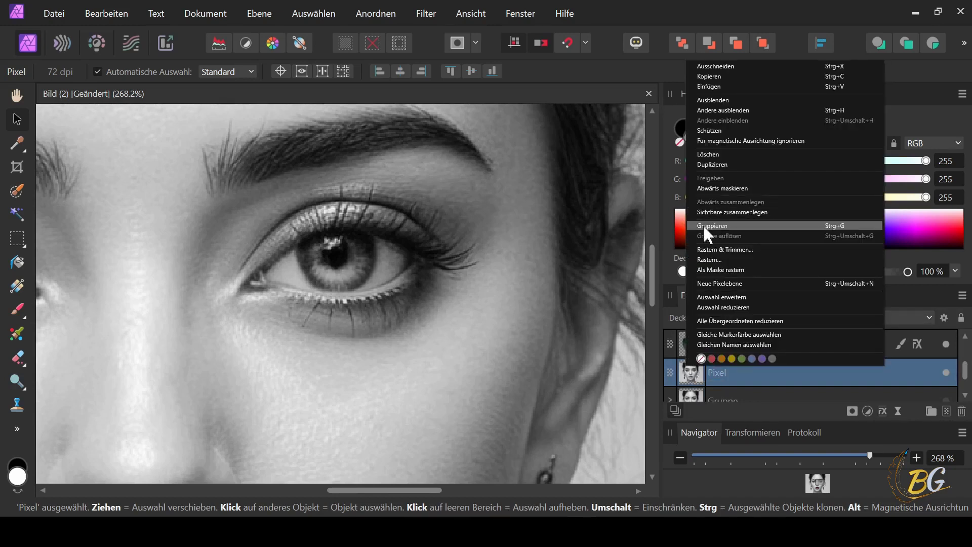
{"action": "left_click", "coordinate": [715, 163]}
{"action": "scroll", "coordinate": [904, 373], "scroll_direction": "down", "scroll_amount": 2}
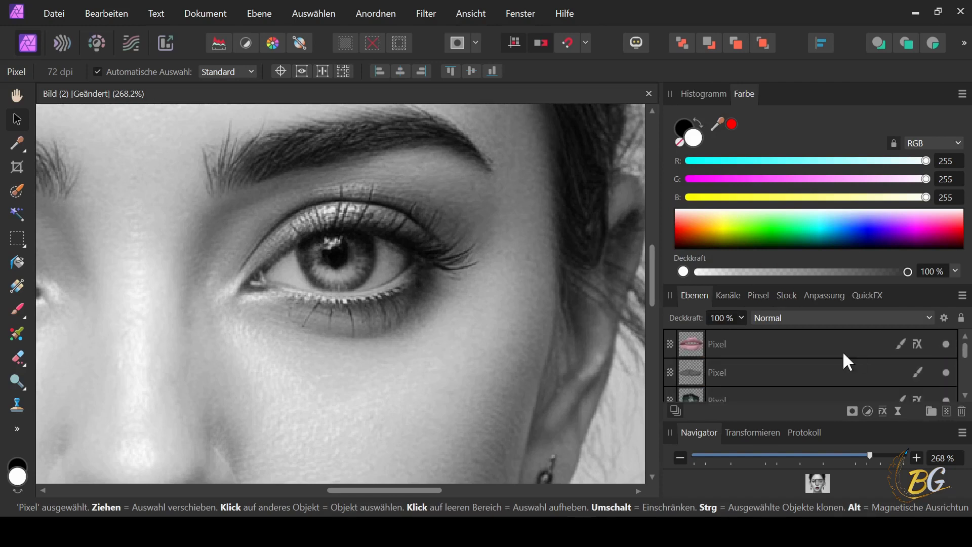
{"action": "left_click", "coordinate": [966, 338]}
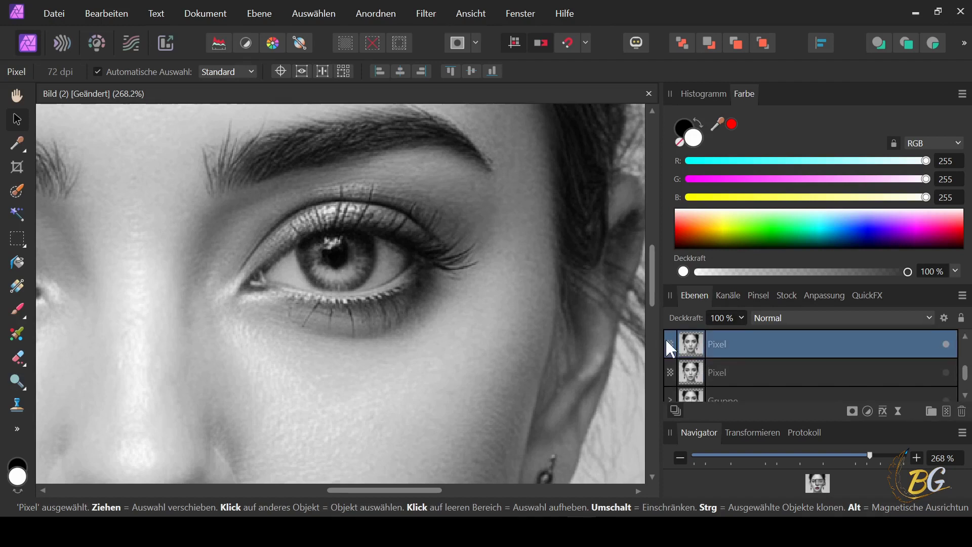
Paint a selection around the right iris, then invert it.
{"action": "left_click", "coordinate": [17, 191]}
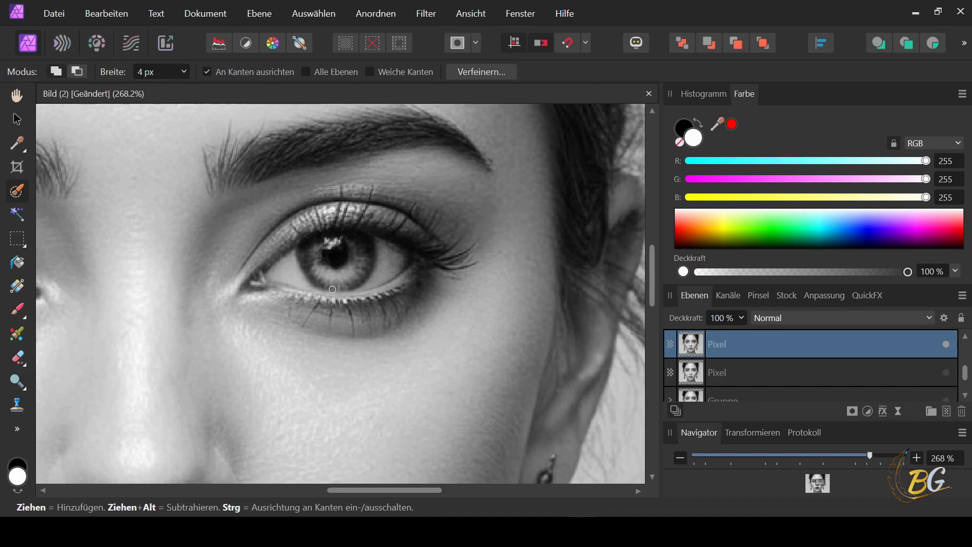
{"action": "mouse_move", "coordinate": [333, 289]}
{"action": "left_mouse_down"}
{"action": "mouse_move", "coordinate": [347, 246]}
{"action": "mouse_move", "coordinate": [335, 235]}
{"action": "left_mouse_up"}
{"action": "key", "text": "v"}
{"action": "key", "text": "ctrl+0"}
{"action": "scroll", "coordinate": [293, 267], "scroll_direction": "down", "scroll_amount": 2}
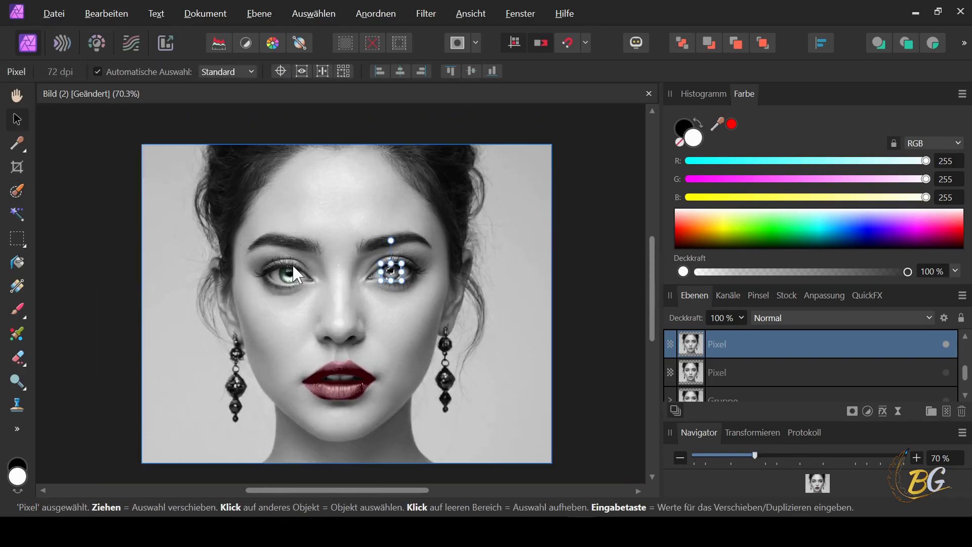
{"action": "left_click", "coordinate": [315, 13]}
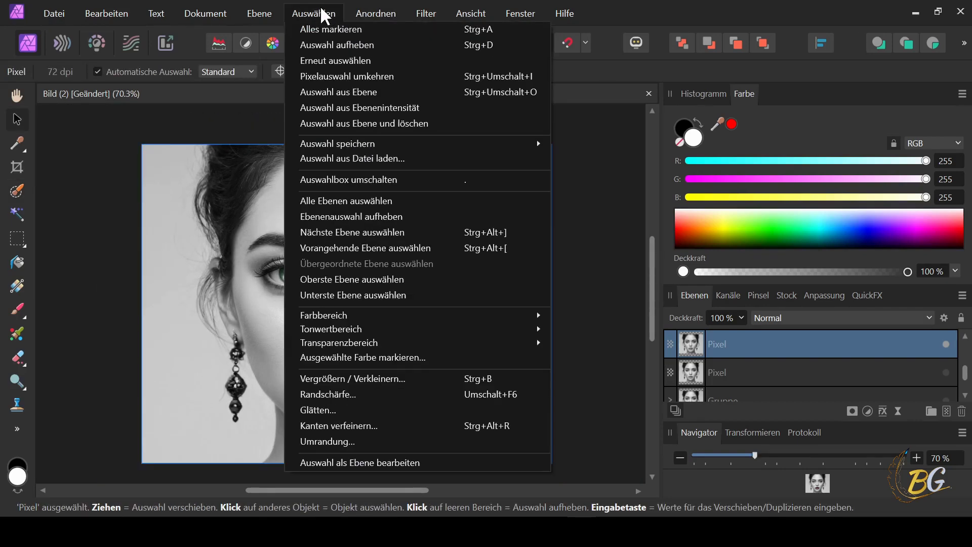
{"action": "left_click", "coordinate": [339, 75]}
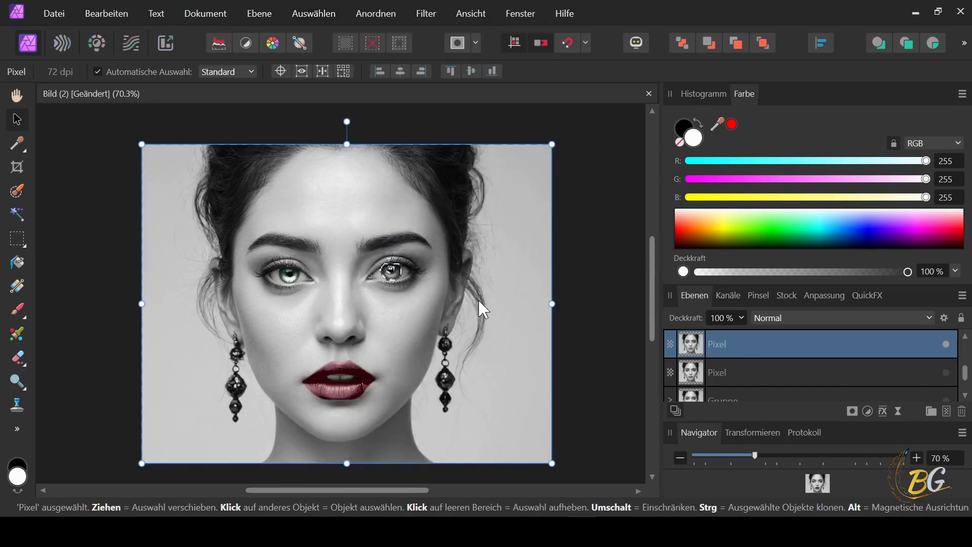
Delete everything outside the iris selection and make the full face layer visible beneath it.
{"action": "key", "text": "Delete"}
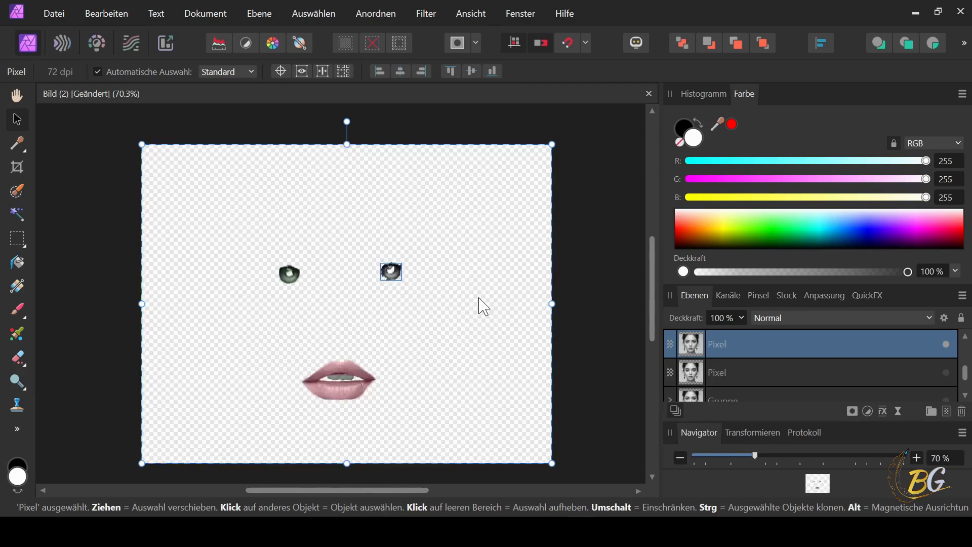
{"action": "scroll", "coordinate": [440, 298], "scroll_direction": "up", "scroll_amount": 3}
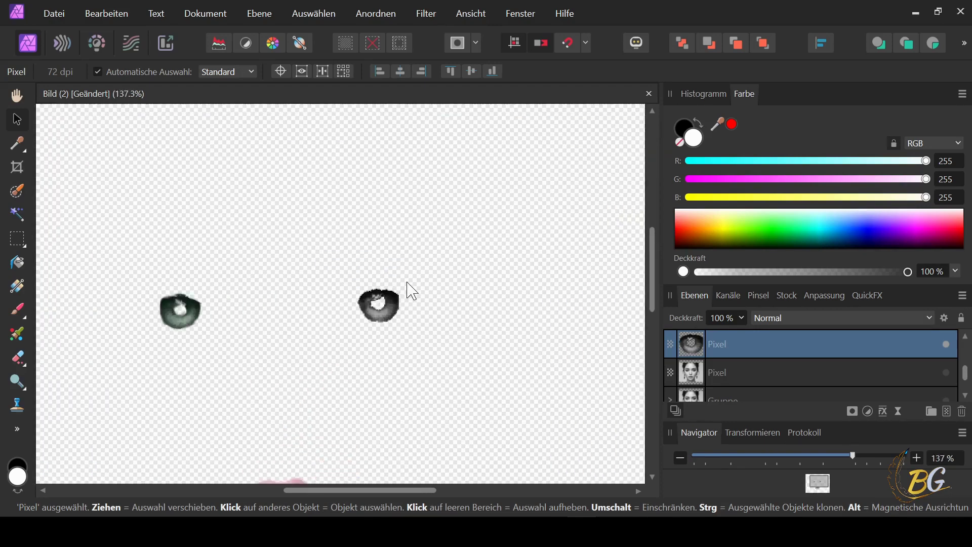
{"action": "scroll", "coordinate": [390, 314], "scroll_direction": "down", "scroll_amount": 2}
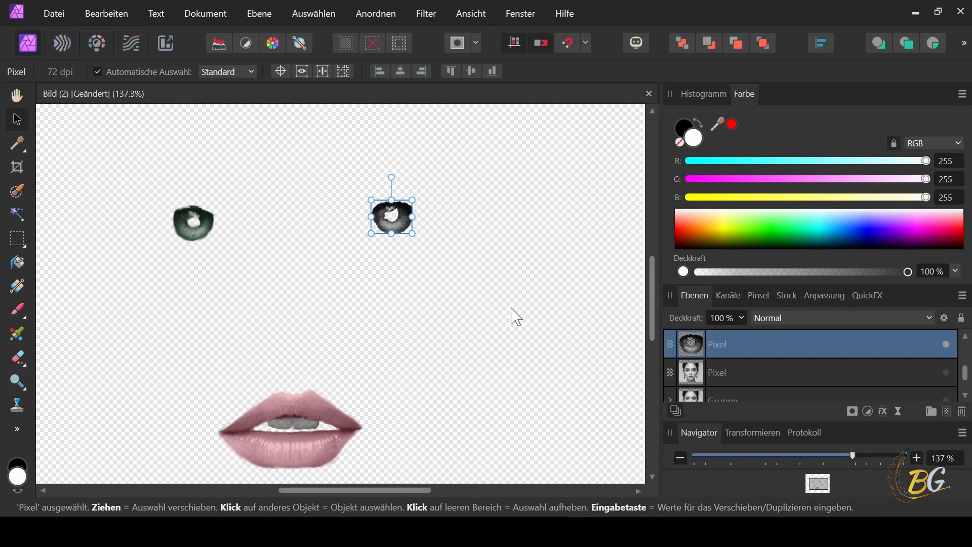
{"action": "left_click", "coordinate": [945, 372]}
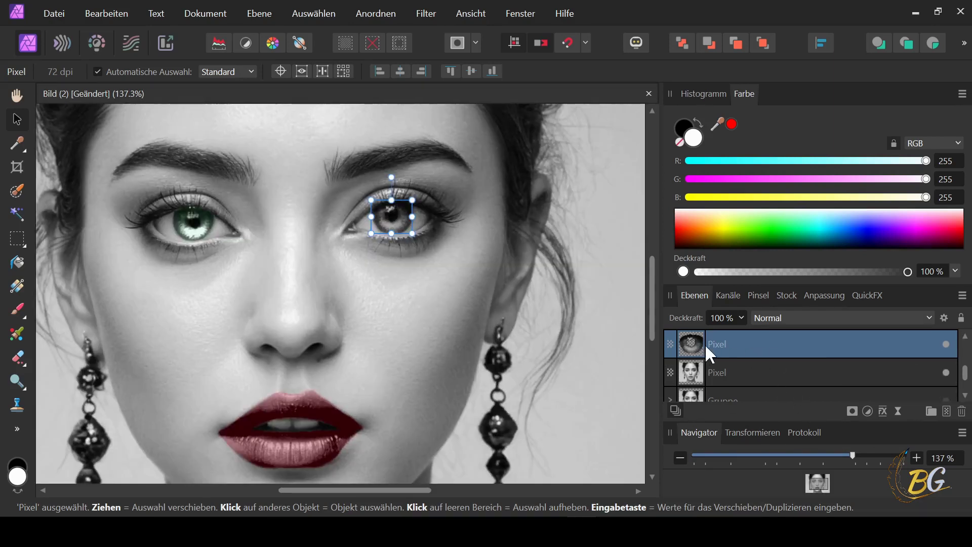
{"action": "scroll", "coordinate": [438, 211], "scroll_direction": "up", "scroll_amount": 3}
{"action": "scroll", "coordinate": [366, 242], "scroll_direction": "left", "scroll_amount": 1}
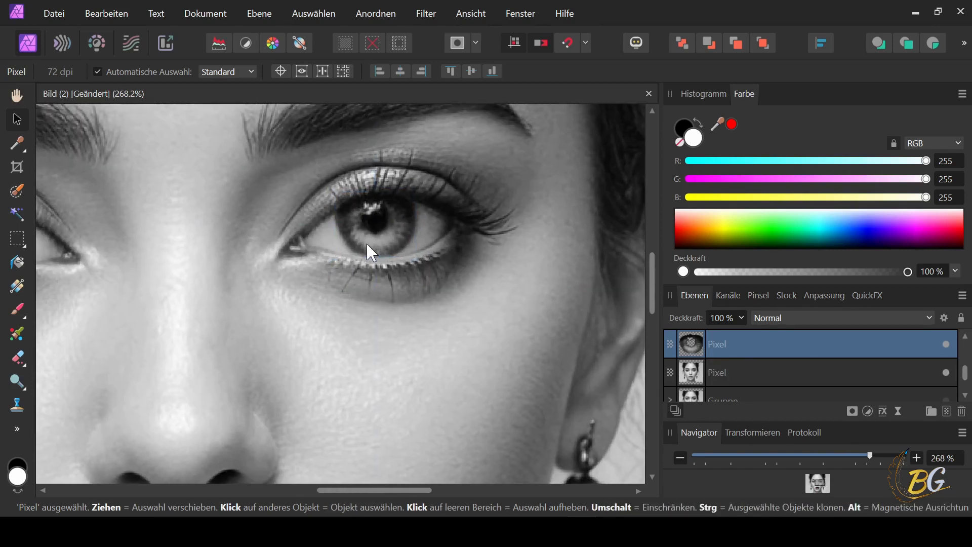
{"action": "left_click", "coordinate": [774, 319]}
Check the lower face layer's blend mode, leaving it at Normal.
{"action": "scroll", "coordinate": [769, 311], "scroll_direction": "down", "scroll_amount": 2}
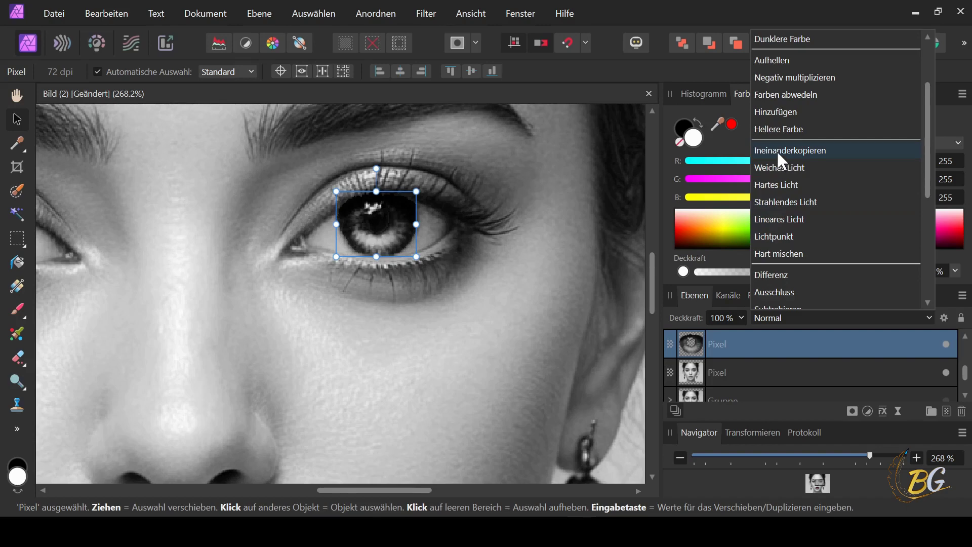
{"action": "left_click", "coordinate": [508, 261]}
{"action": "scroll", "coordinate": [507, 260], "scroll_direction": "down", "scroll_amount": 4}
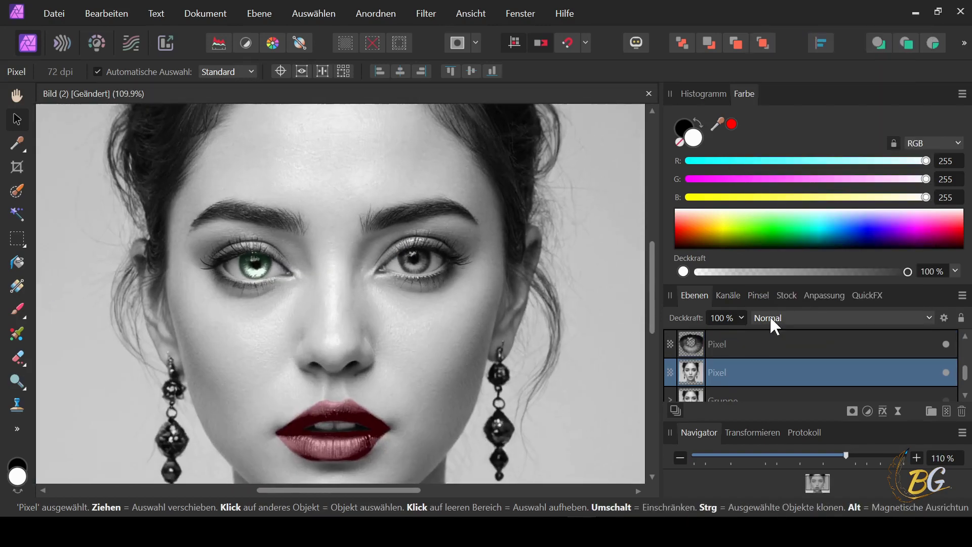
{"action": "left_click", "coordinate": [770, 315]}
{"action": "scroll", "coordinate": [770, 311], "scroll_direction": "down", "scroll_amount": 1}
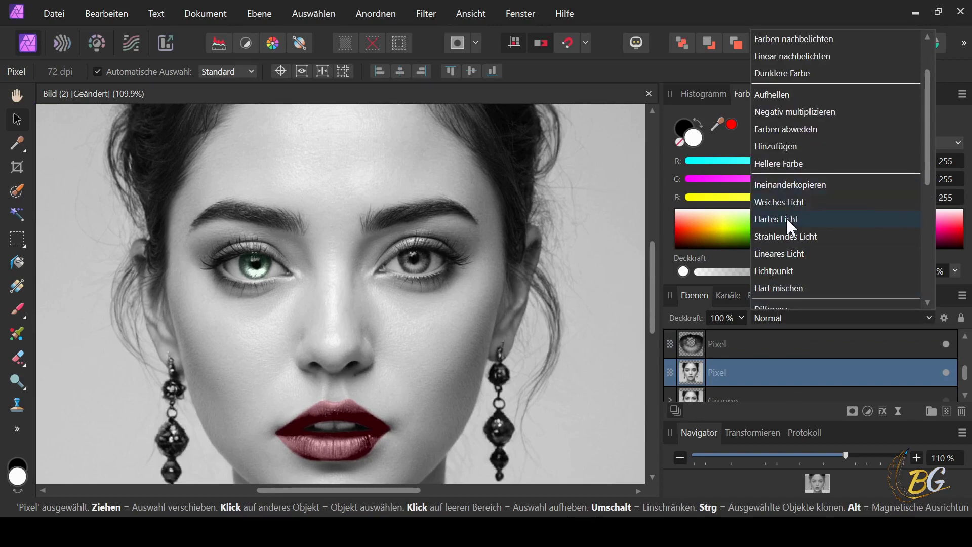
{"action": "left_click", "coordinate": [694, 343]}
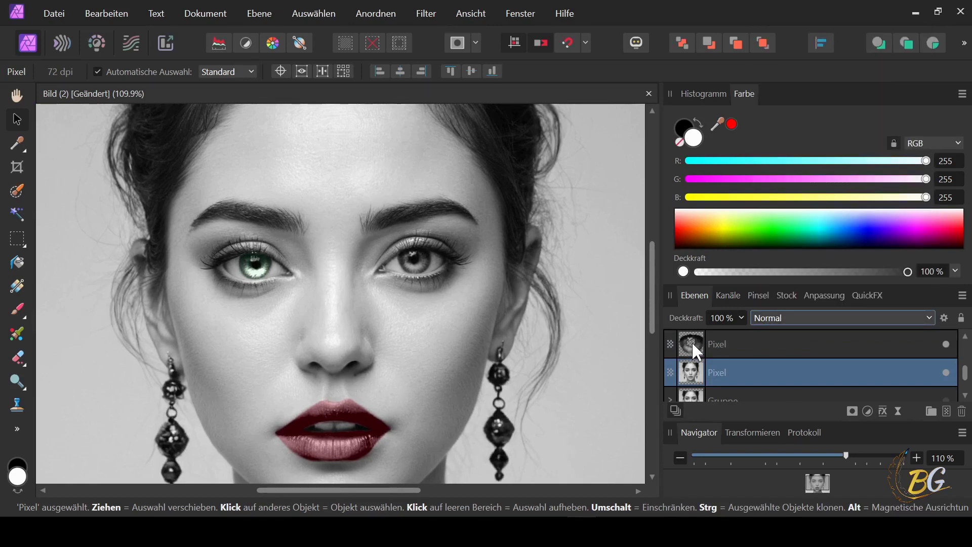
Set the isolated eye layer's blend mode to Ineinanderkopieren.
{"action": "left_click", "coordinate": [691, 343]}
{"action": "left_click", "coordinate": [798, 319]}
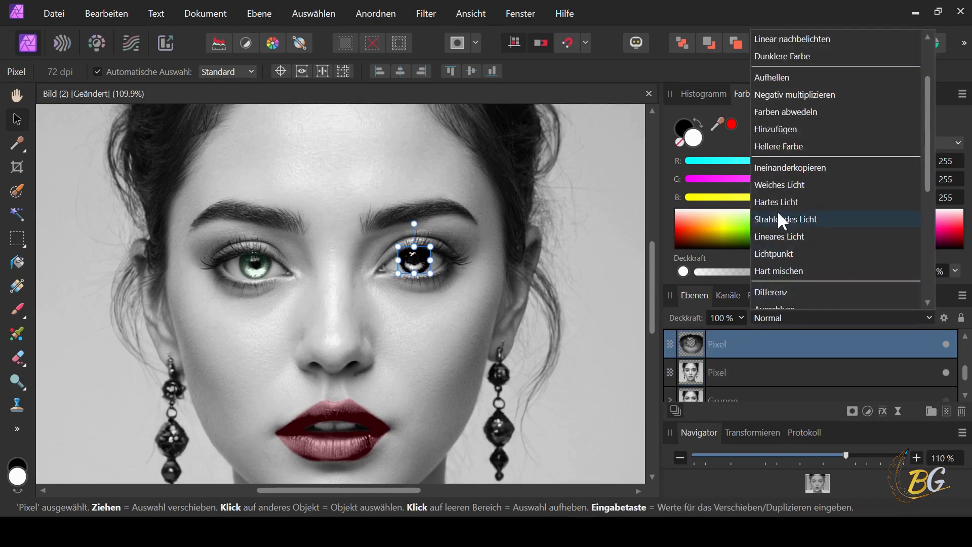
{"action": "left_click", "coordinate": [772, 175]}
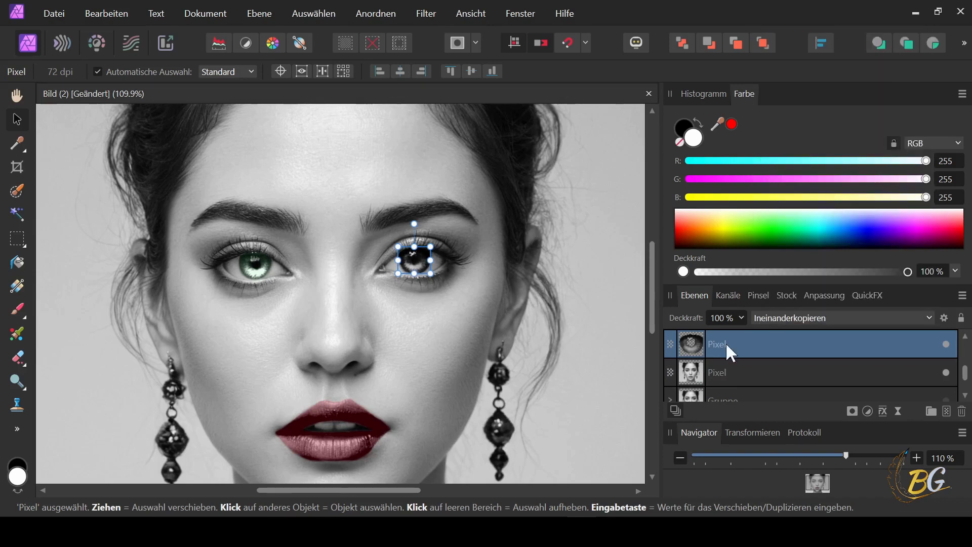
{"action": "left_click", "coordinate": [872, 298]}
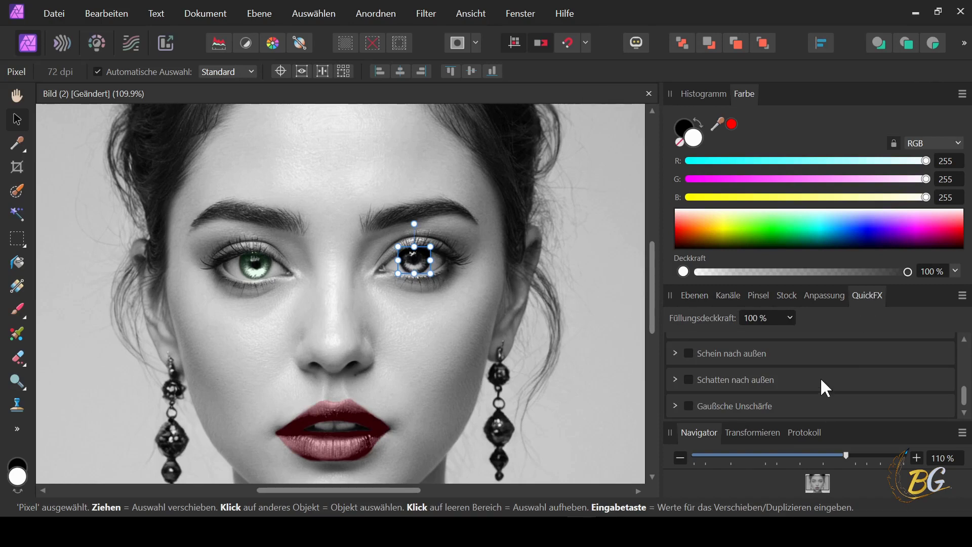
Add a light teal Farbe überlagern overlay to the iris layer at about 9% opacity.
{"action": "scroll", "coordinate": [749, 374], "scroll_direction": "up", "scroll_amount": 2}
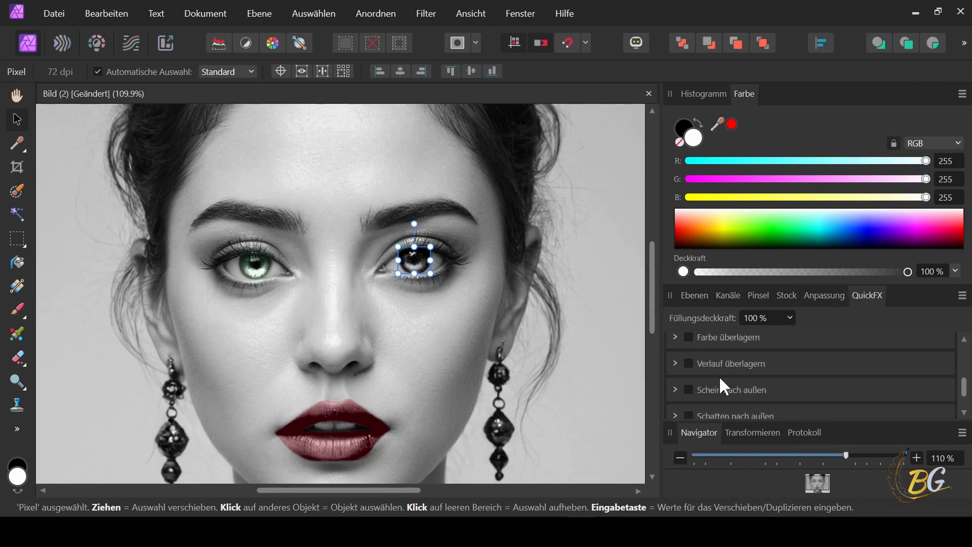
{"action": "scroll", "coordinate": [719, 375], "scroll_direction": "up", "scroll_amount": 1}
{"action": "left_click", "coordinate": [697, 376]}
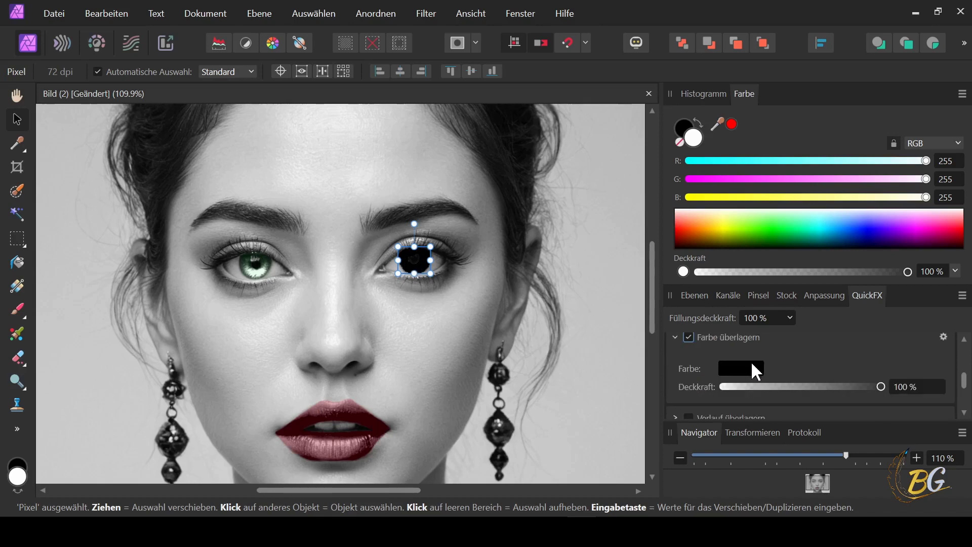
{"action": "left_click", "coordinate": [745, 370]}
{"action": "left_click", "coordinate": [760, 274]}
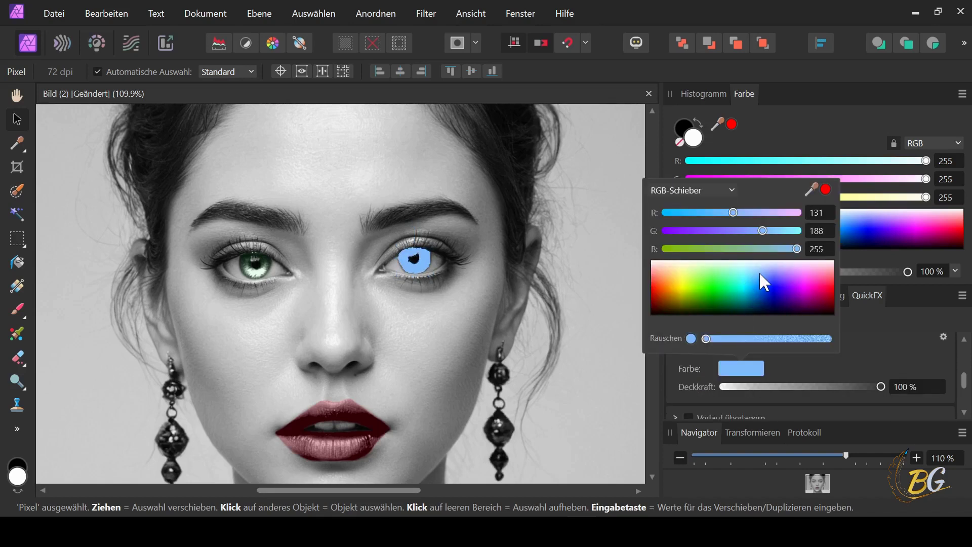
{"action": "left_click", "coordinate": [760, 273]}
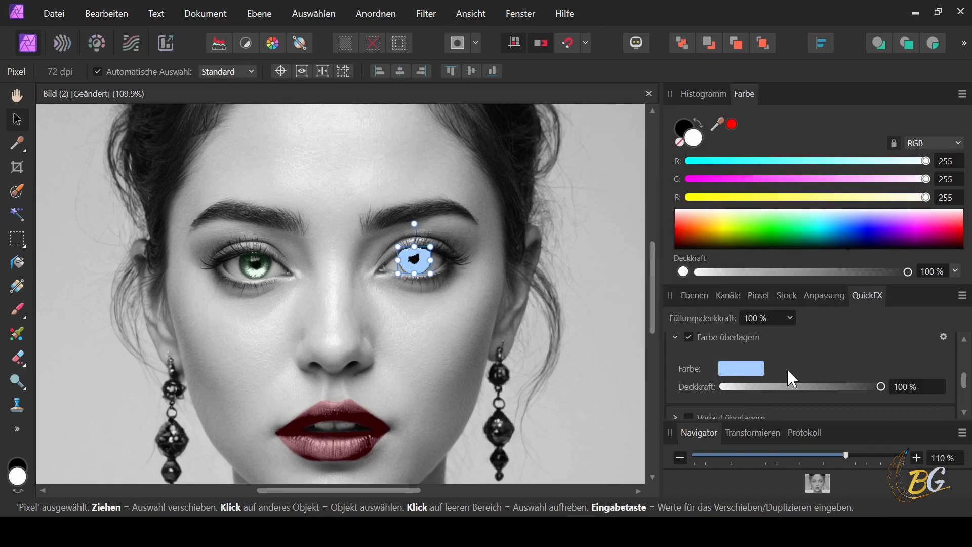
{"action": "left_click_drag", "start_coordinate": [881, 388], "coordinate": [747, 386]}
{"action": "left_click", "coordinate": [741, 368]}
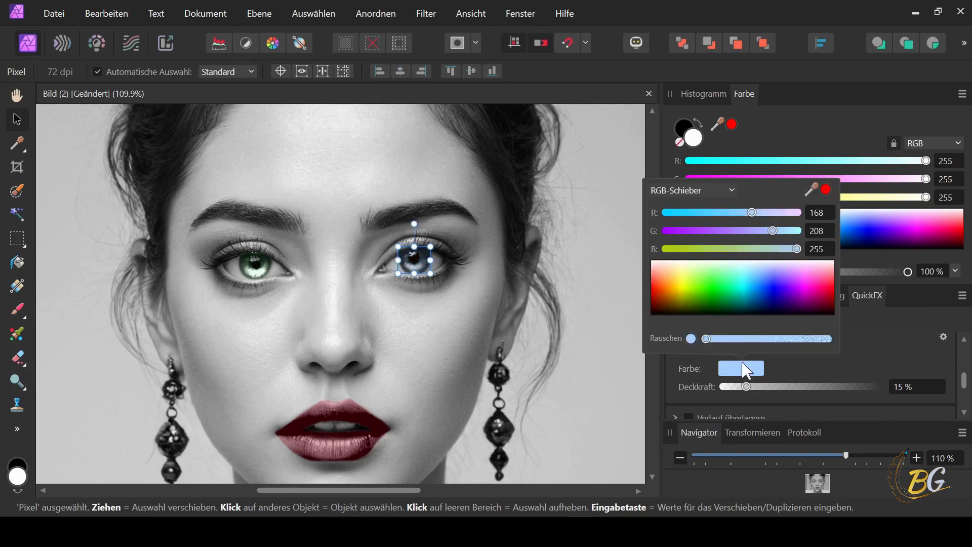
{"action": "scroll", "coordinate": [419, 282], "scroll_direction": "up", "scroll_amount": 1}
{"action": "left_click", "coordinate": [435, 272]}
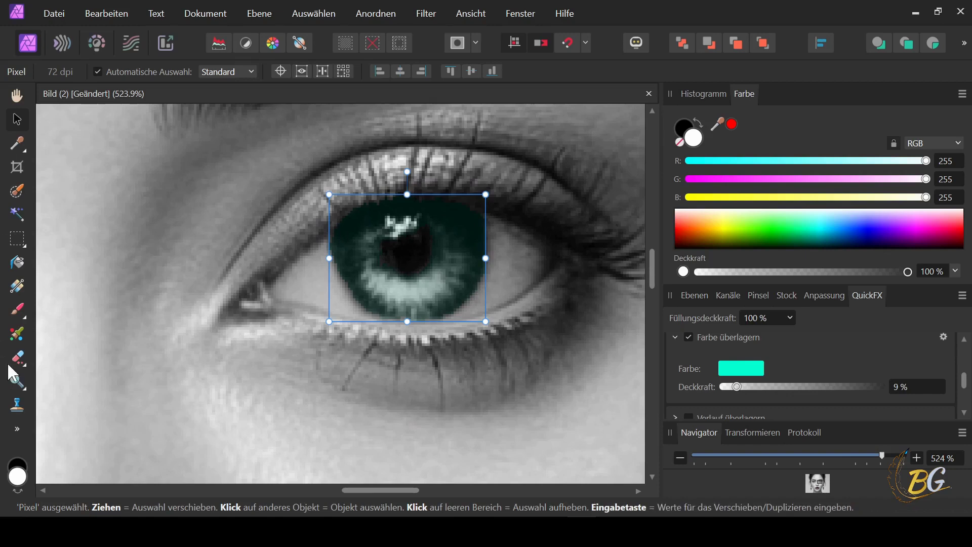
Switch to the Verwischen (Smudge) brush after briefly trying the eraser, then zoom out.
{"action": "left_click", "coordinate": [17, 430]}
{"action": "mouse_move", "coordinate": [106, 294]}
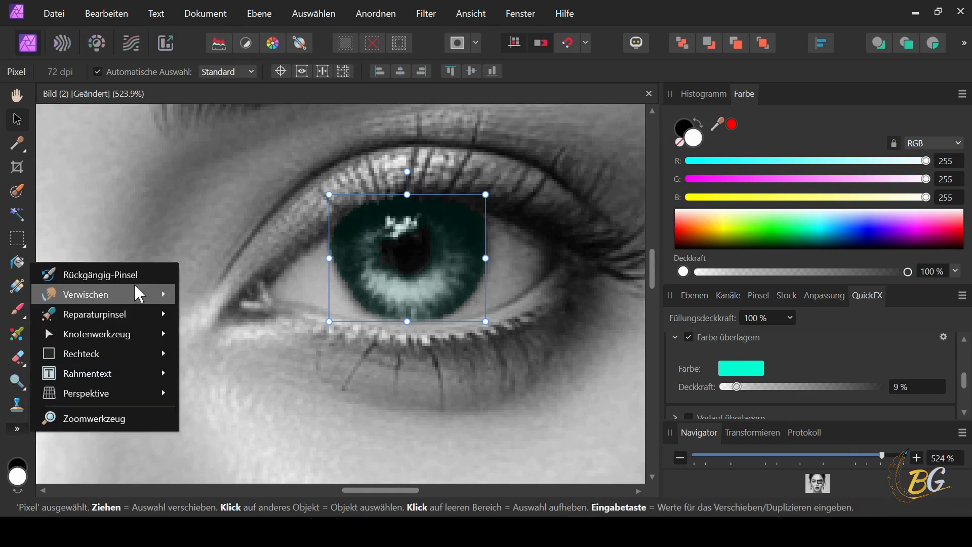
{"action": "left_click", "coordinate": [234, 355]}
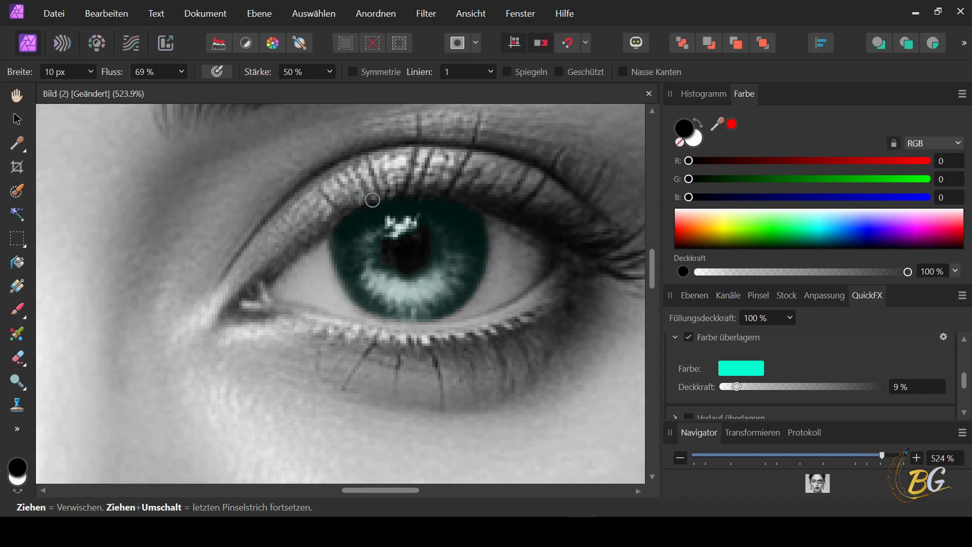
{"action": "left_click", "coordinate": [18, 358]}
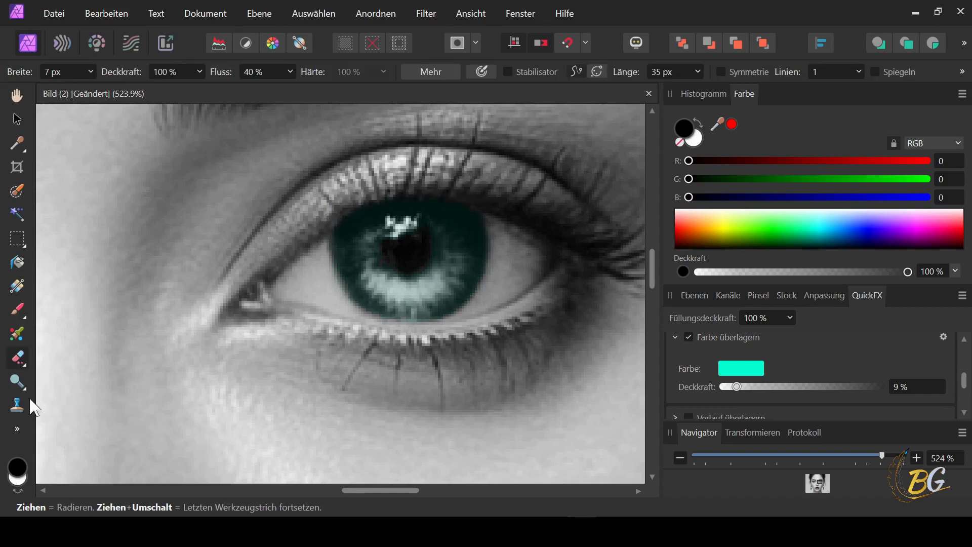
{"action": "left_click", "coordinate": [18, 430]}
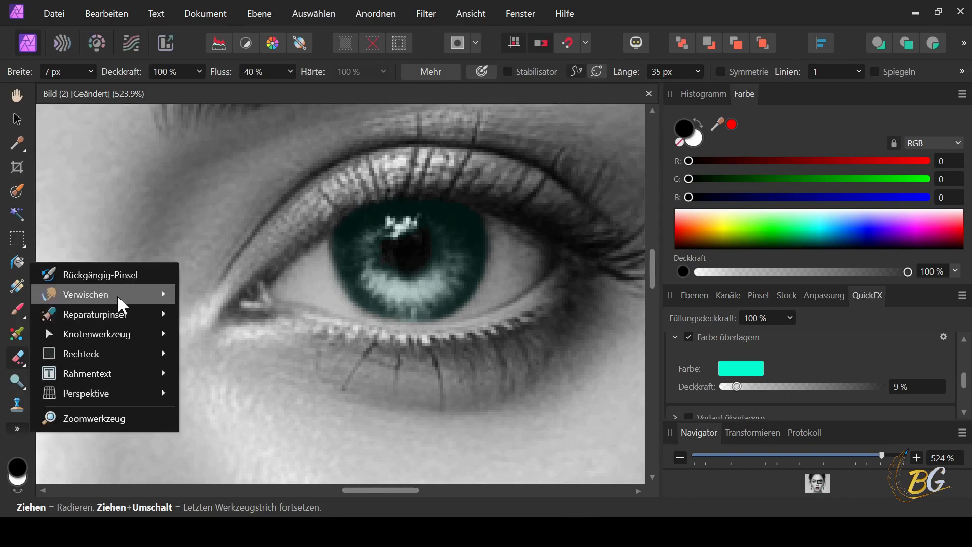
{"action": "mouse_move", "coordinate": [86, 294]}
{"action": "left_click", "coordinate": [230, 355]}
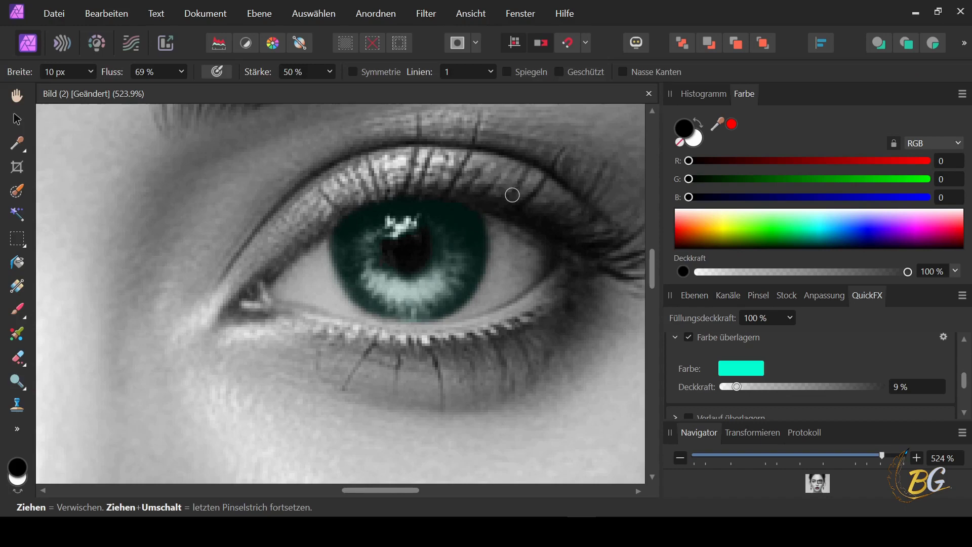
{"action": "scroll", "coordinate": [506, 218], "scroll_direction": "down", "scroll_amount": 2}
{"action": "scroll", "coordinate": [514, 226], "scroll_direction": "down", "scroll_amount": 2}
{"action": "scroll", "coordinate": [536, 251], "scroll_direction": "down", "scroll_amount": 1}
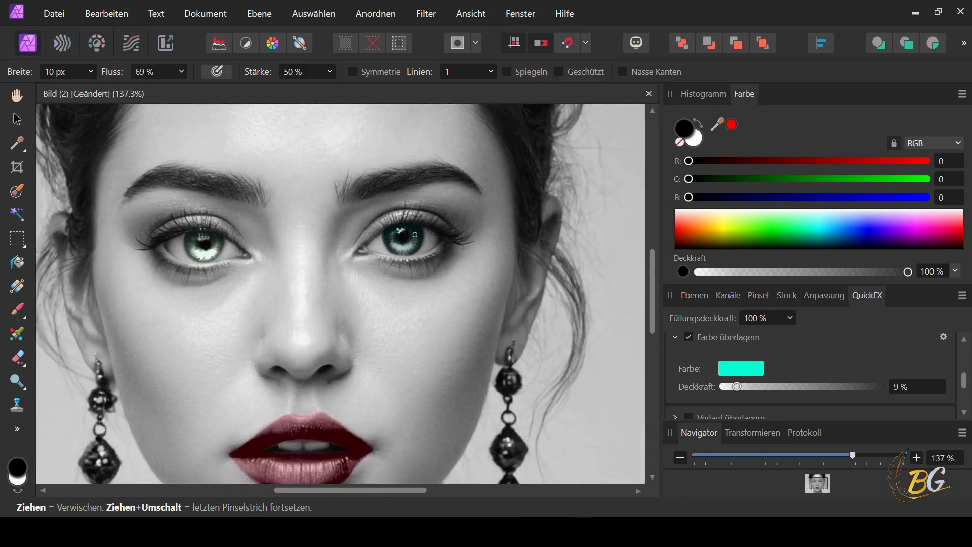
Change the eye layer's blend mode from Ineinanderkopieren to Farben abwedeln.
{"action": "left_click", "coordinate": [18, 120]}
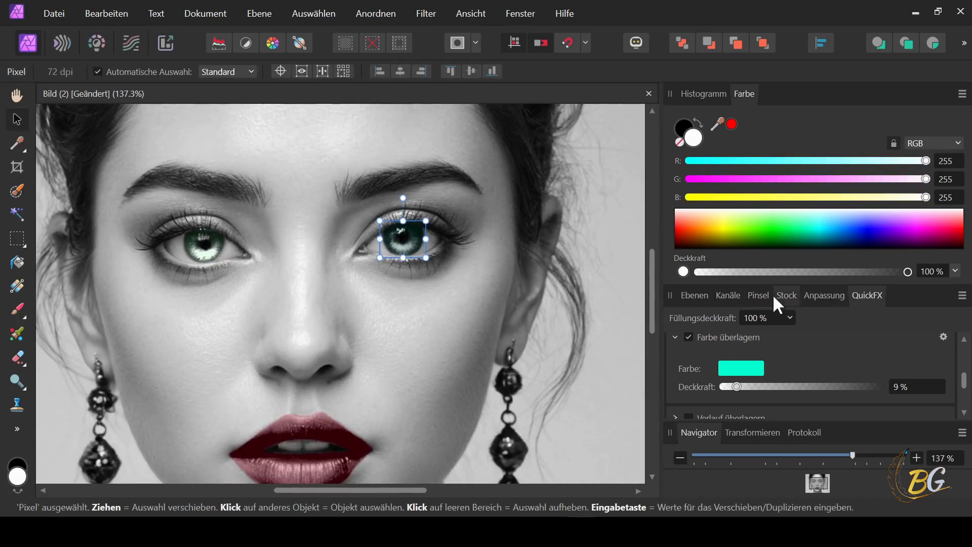
{"action": "left_click", "coordinate": [694, 295]}
{"action": "left_click", "coordinate": [871, 317]}
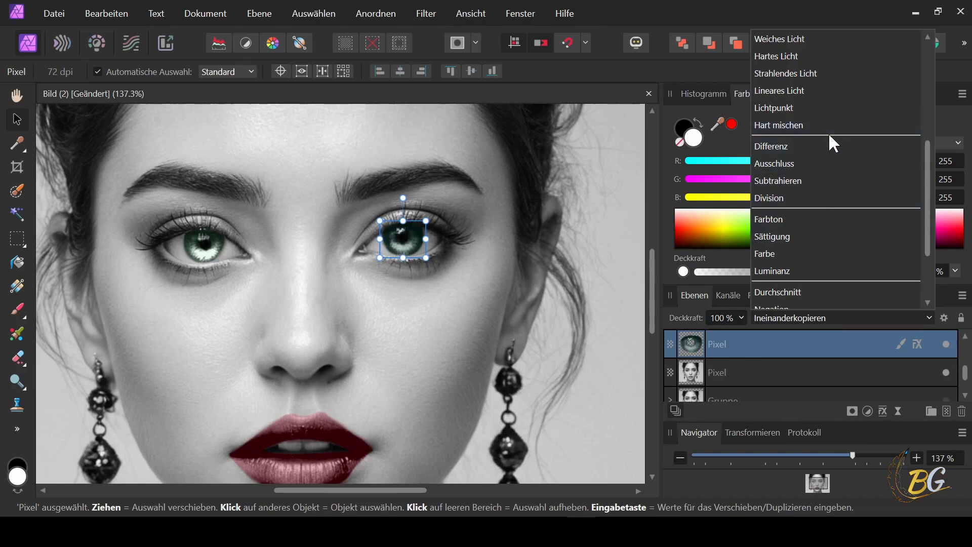
{"action": "scroll", "coordinate": [828, 132], "scroll_direction": "up", "scroll_amount": 4}
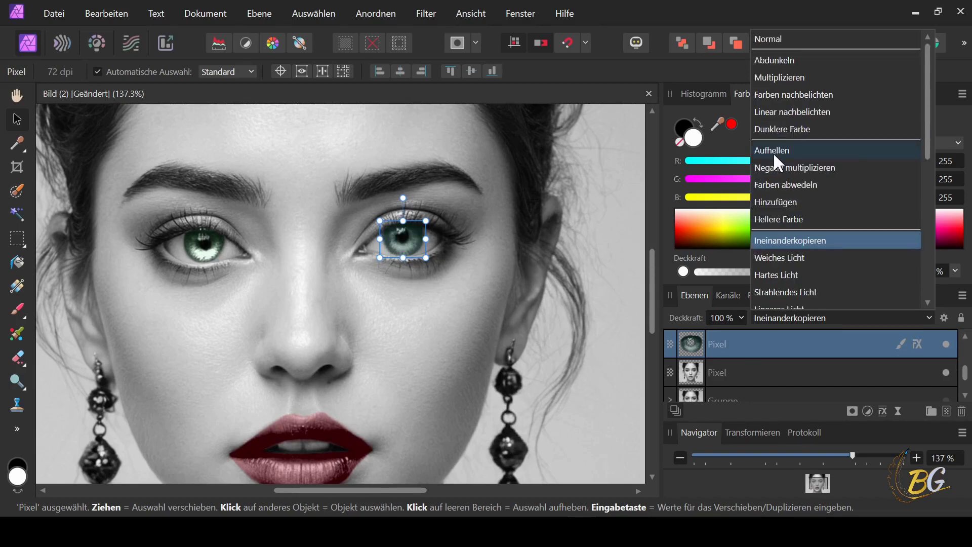
{"action": "left_click", "coordinate": [777, 189]}
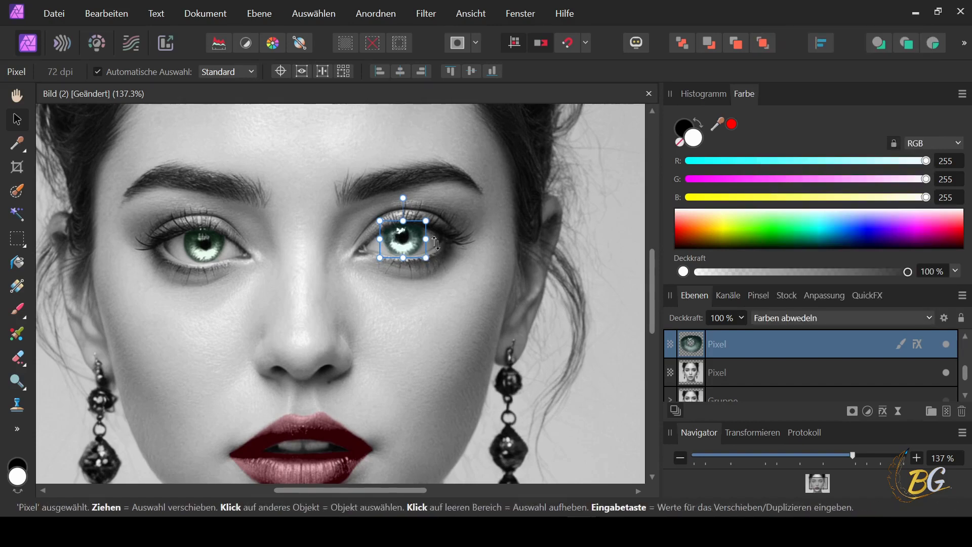
Compare both eyes' Farbe überlagern settings and open Ebeneneffekte for the left eye layer.
{"action": "left_click", "coordinate": [866, 296]}
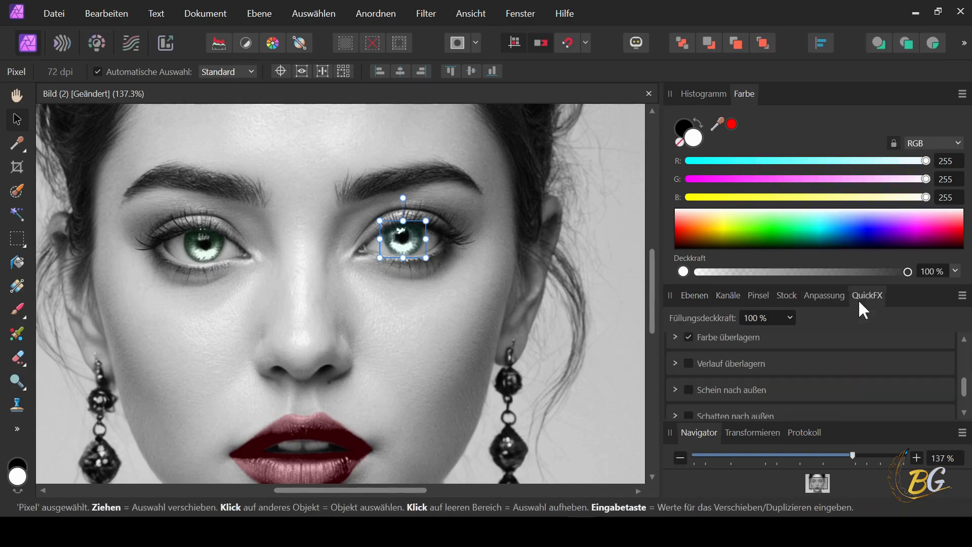
{"action": "left_click", "coordinate": [675, 337]}
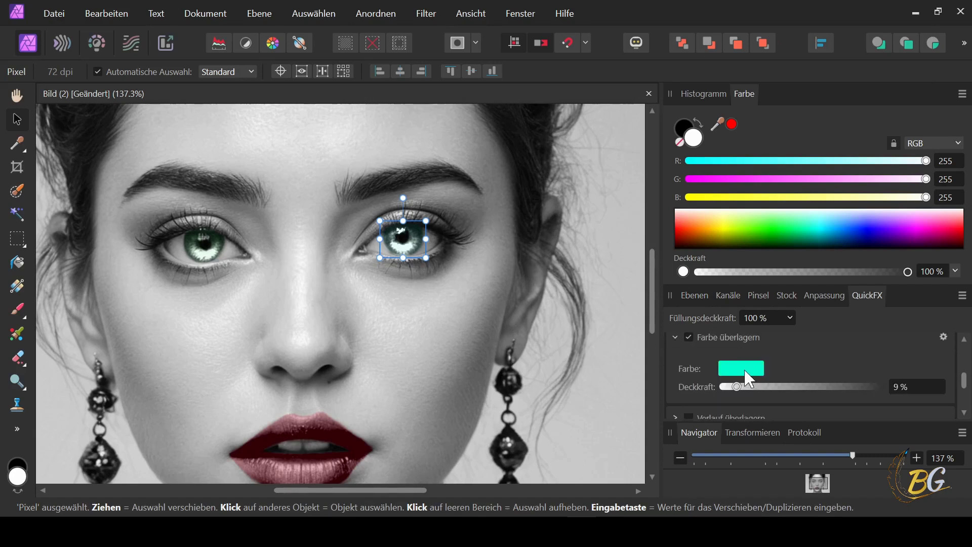
{"action": "left_click", "coordinate": [210, 264]}
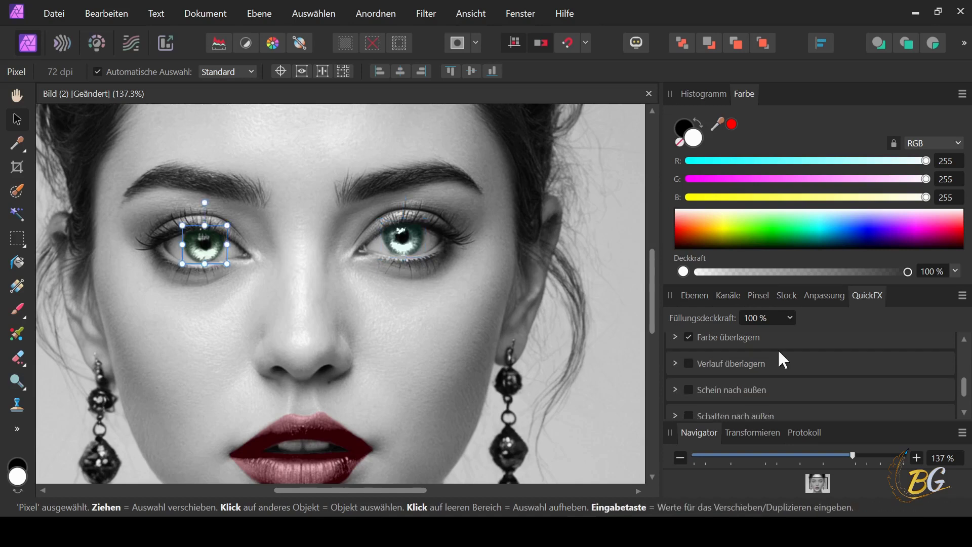
{"action": "left_click", "coordinate": [675, 337]}
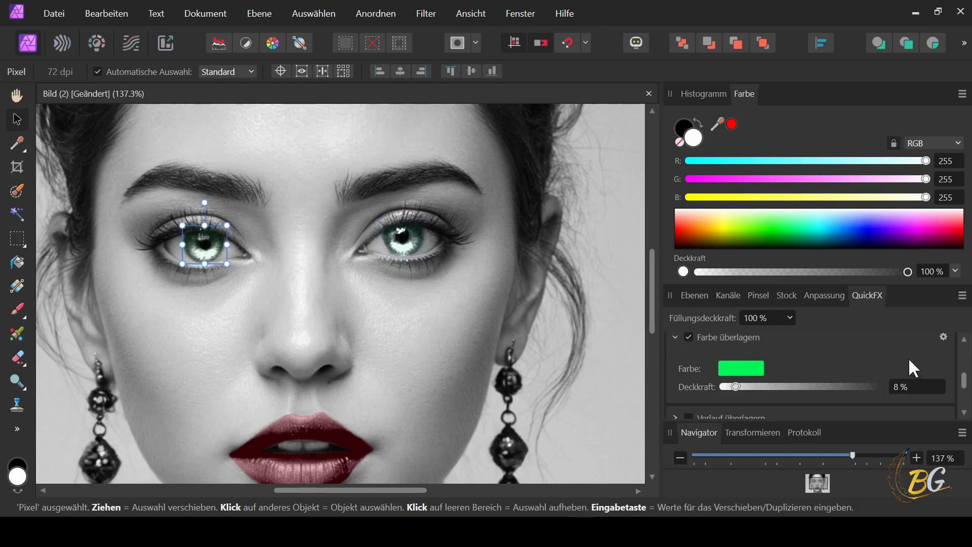
{"action": "left_click", "coordinate": [944, 337]}
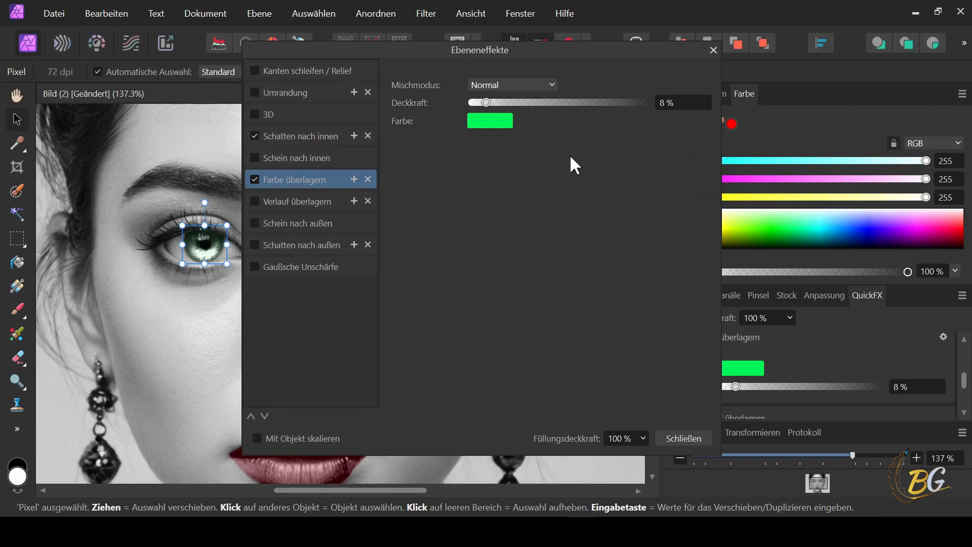
Show the left overlay colour in hex, copy 00F859, and close Ebeneneffekte.
{"action": "left_click", "coordinate": [485, 133]}
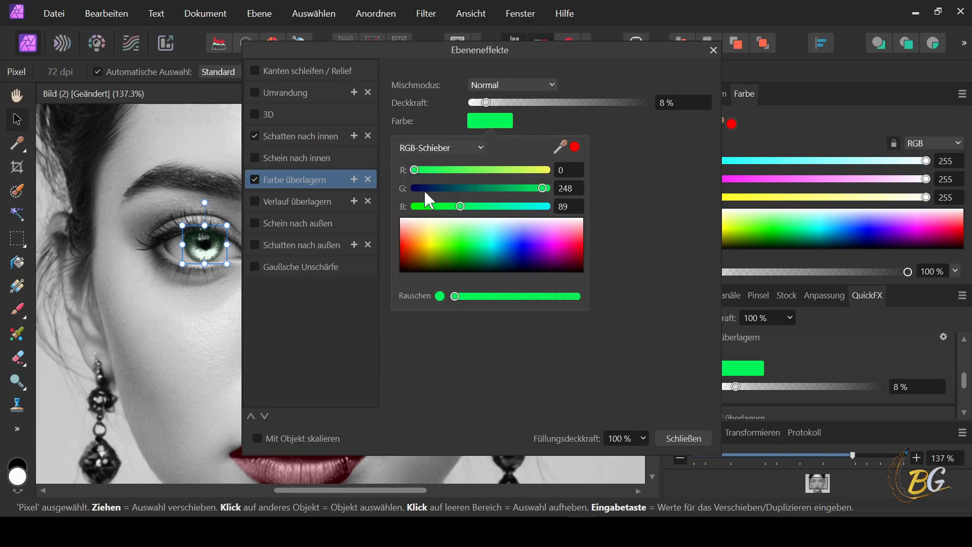
{"action": "left_click", "coordinate": [479, 147]}
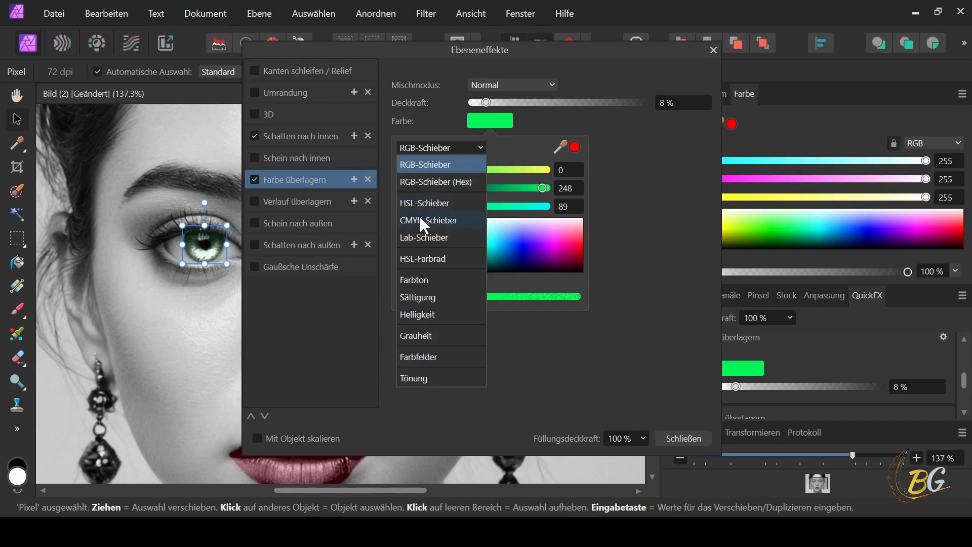
{"action": "left_click", "coordinate": [435, 182]}
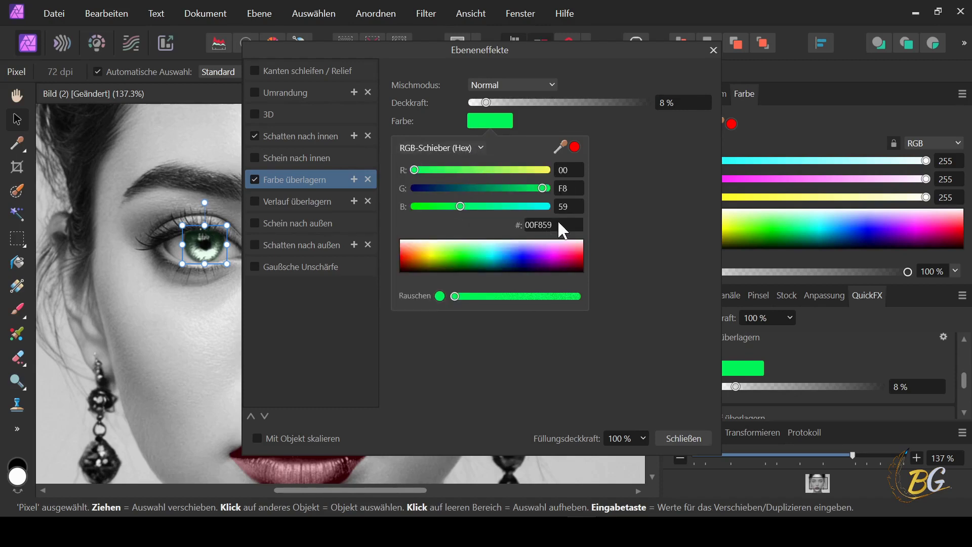
{"action": "left_click", "coordinate": [526, 223]}
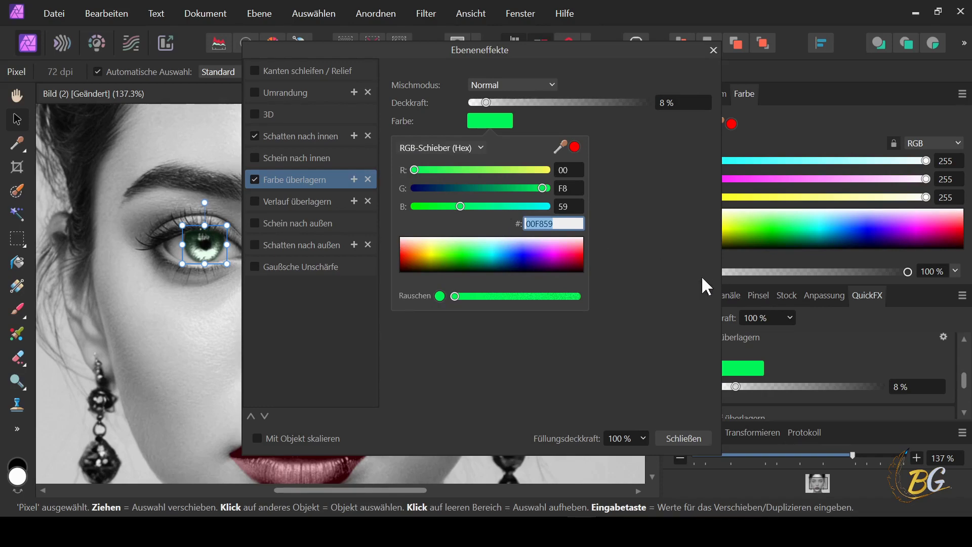
{"action": "key", "text": "Escape"}
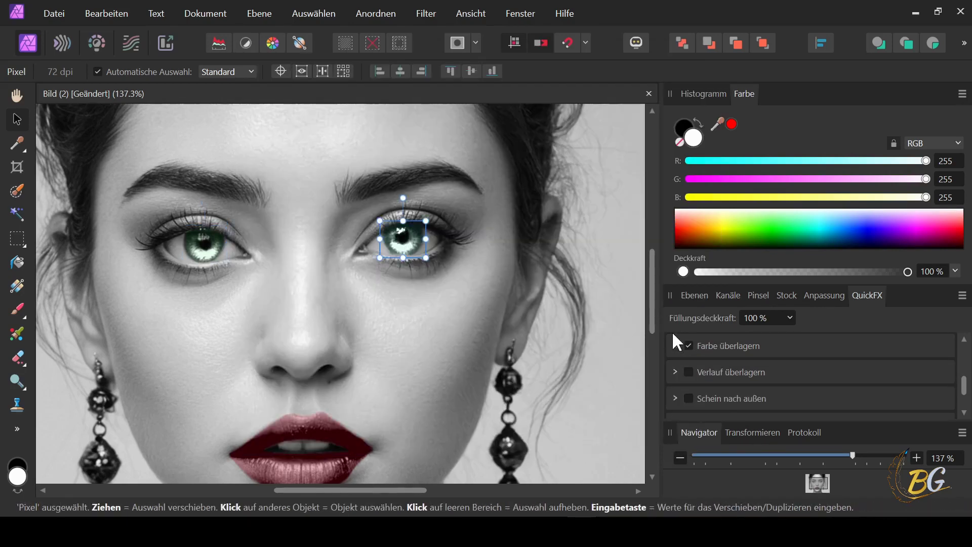
Replace the right eye overlay's hex value 07FFD2 with the pasted green 00F859.
{"action": "left_click", "coordinate": [675, 346]}
{"action": "left_click", "coordinate": [742, 377]}
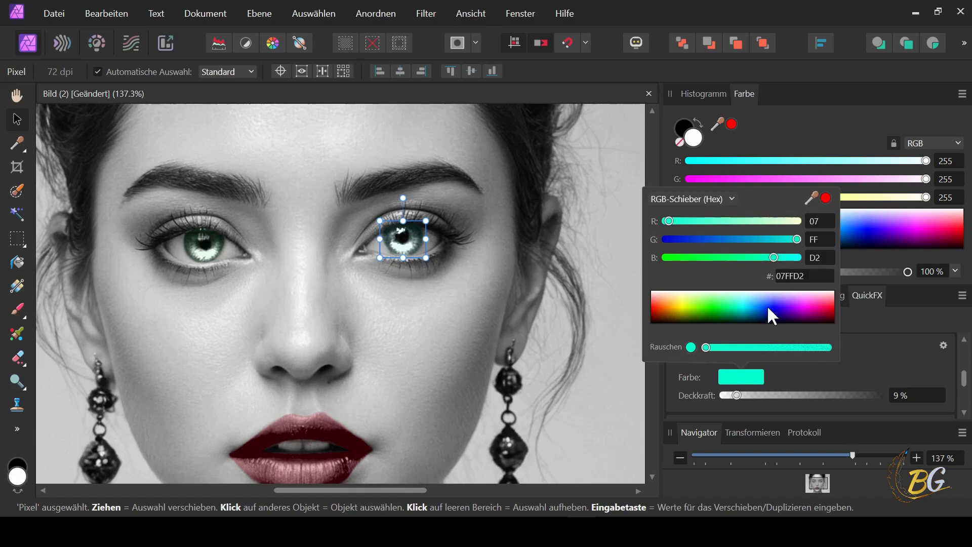
{"action": "left_click", "coordinate": [806, 275]}
{"action": "type", "text": "00F859"}
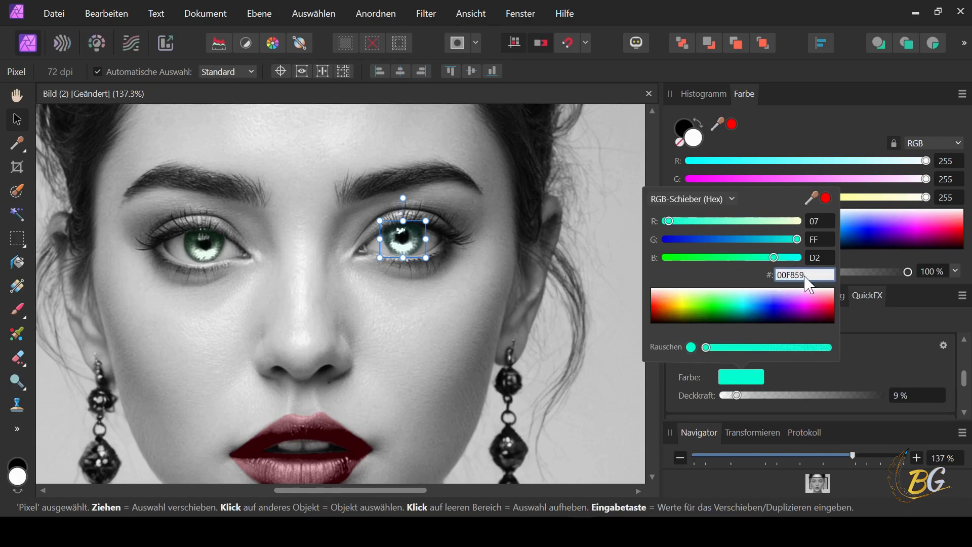
{"action": "key", "text": "Return"}
{"action": "left_click", "coordinate": [538, 304]}
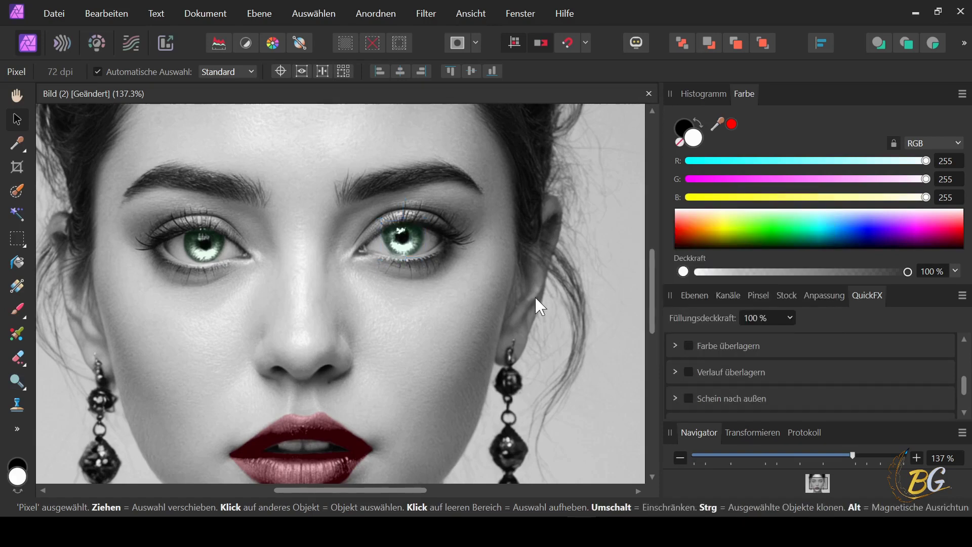
{"action": "left_click", "coordinate": [408, 249]}
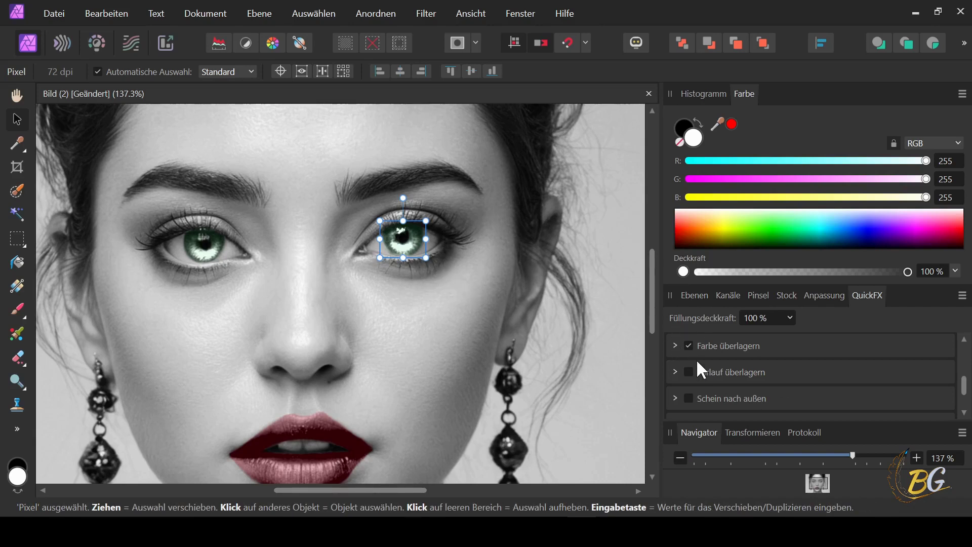
Enable Schatten nach innen (inner shadow) on the right eye layer.
{"action": "scroll", "coordinate": [698, 361], "scroll_direction": "up", "scroll_amount": 1}
{"action": "scroll", "coordinate": [689, 363], "scroll_direction": "up", "scroll_amount": 2}
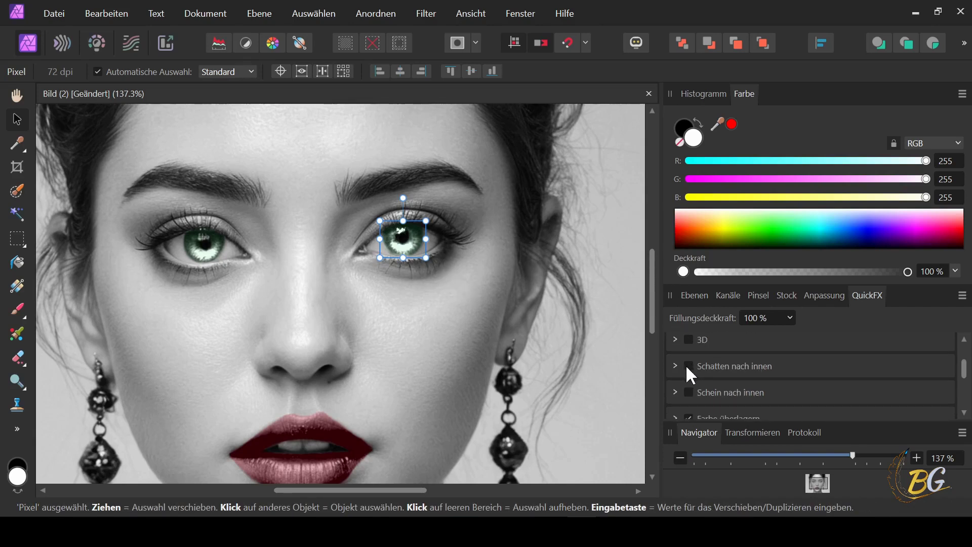
{"action": "left_click", "coordinate": [688, 366]}
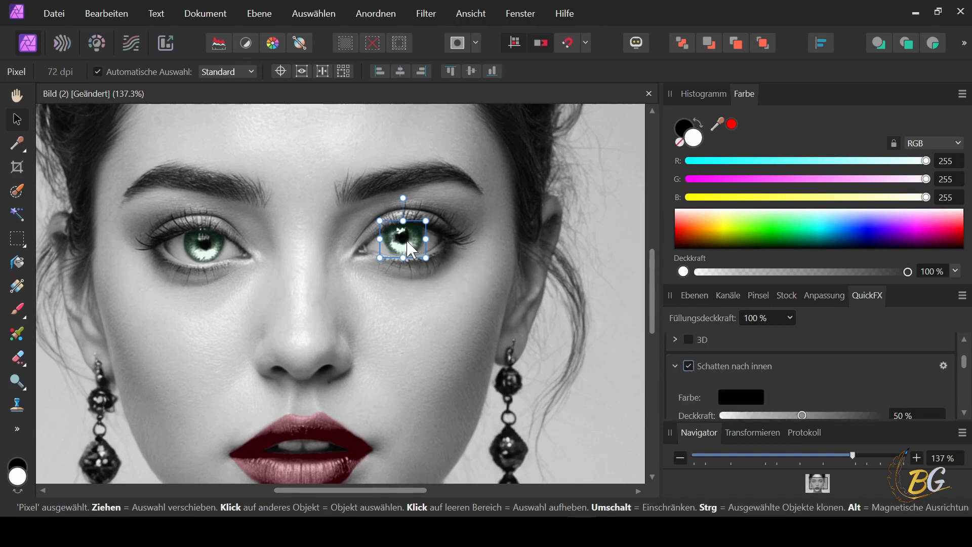
{"action": "scroll", "coordinate": [414, 252], "scroll_direction": "up", "scroll_amount": 1}
{"action": "scroll", "coordinate": [473, 336], "scroll_direction": "up", "scroll_amount": 1}
{"action": "scroll", "coordinate": [770, 369], "scroll_direction": "down", "scroll_amount": 1}
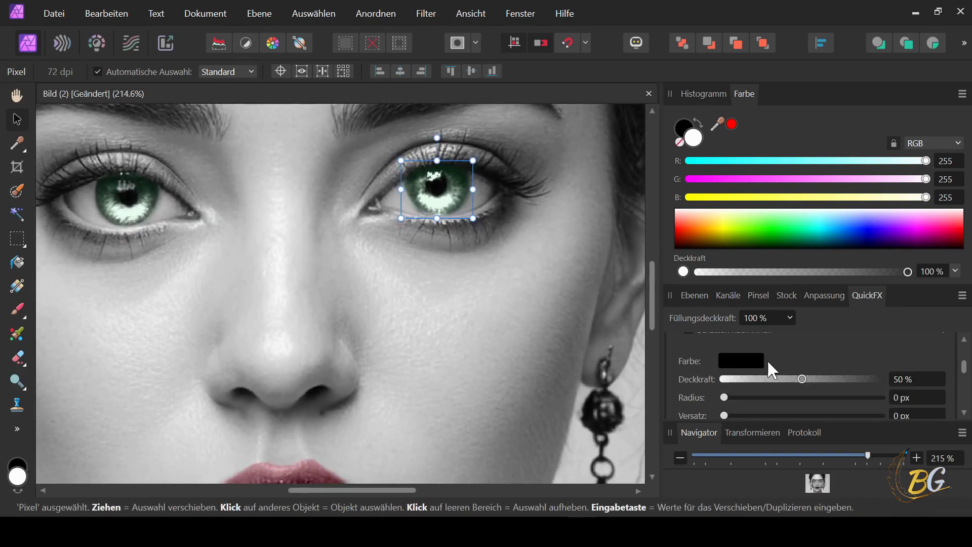
Check the left eye layer's inner shadow settings for reference.
{"action": "left_click", "coordinate": [131, 208]}
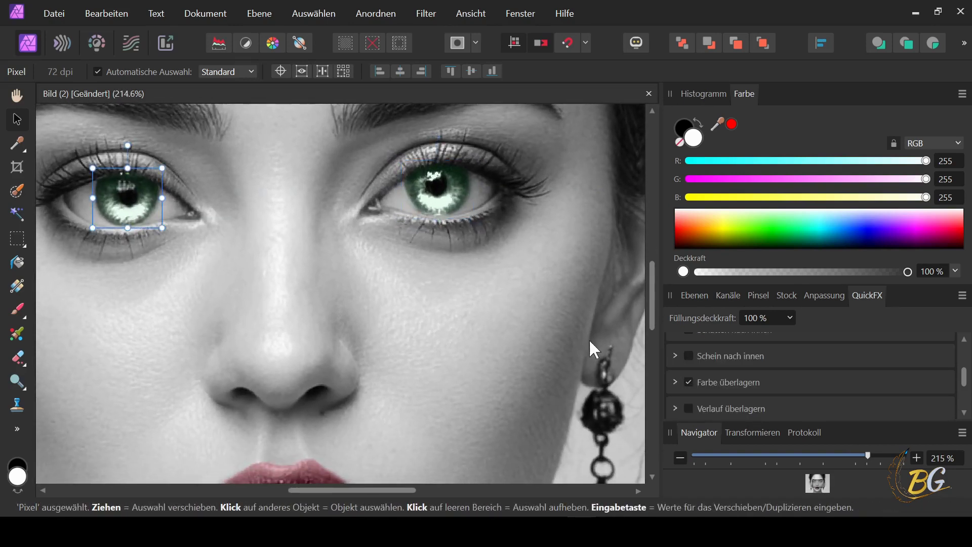
{"action": "scroll", "coordinate": [697, 376], "scroll_direction": "up", "scroll_amount": 1}
{"action": "left_click", "coordinate": [674, 363]}
{"action": "scroll", "coordinate": [689, 363], "scroll_direction": "down", "scroll_amount": 1}
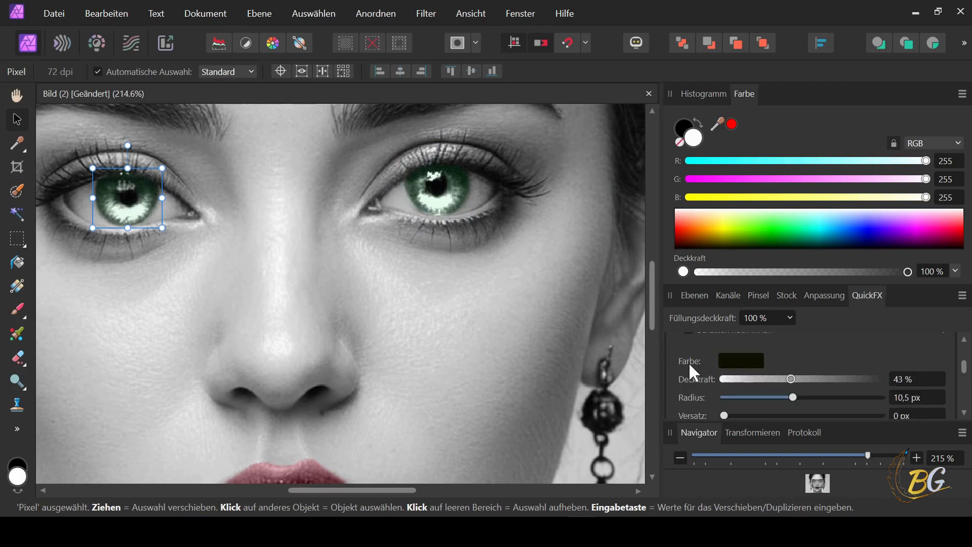
Set the right eye's inner shadow to 43 % opacity and 10,5 px radius.
{"action": "left_click", "coordinate": [457, 193]}
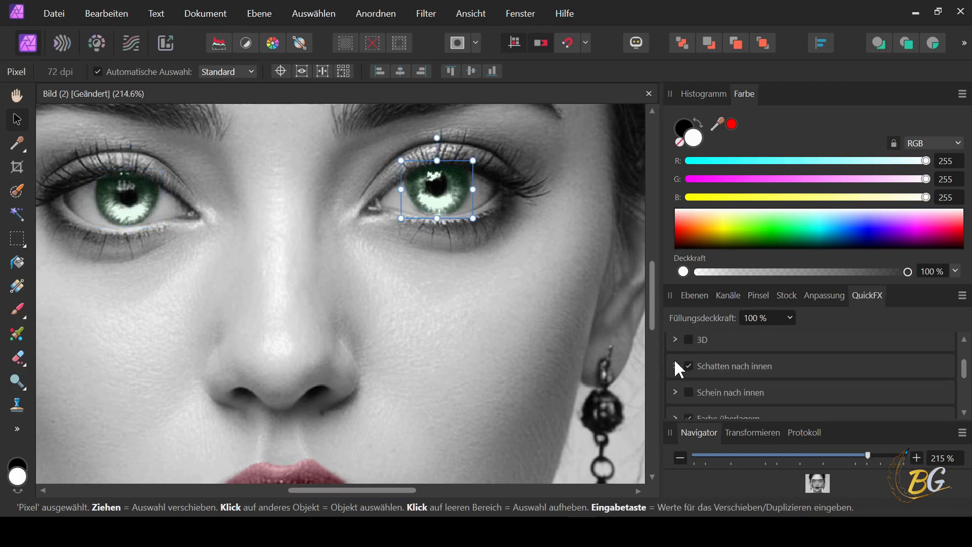
{"action": "left_click", "coordinate": [676, 364]}
{"action": "scroll", "coordinate": [861, 390], "scroll_direction": "down", "scroll_amount": 1}
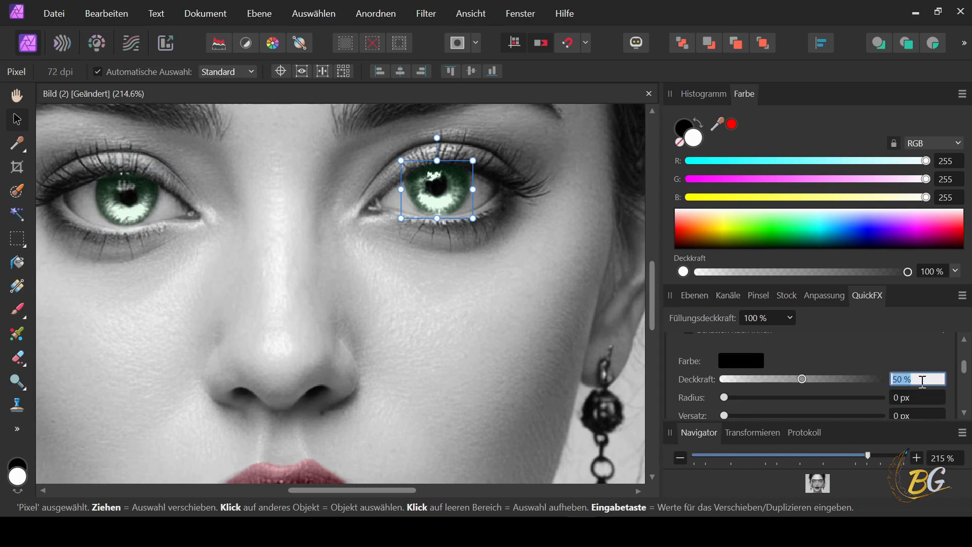
{"action": "type", "text": "43"}
{"action": "left_click", "coordinate": [919, 397]}
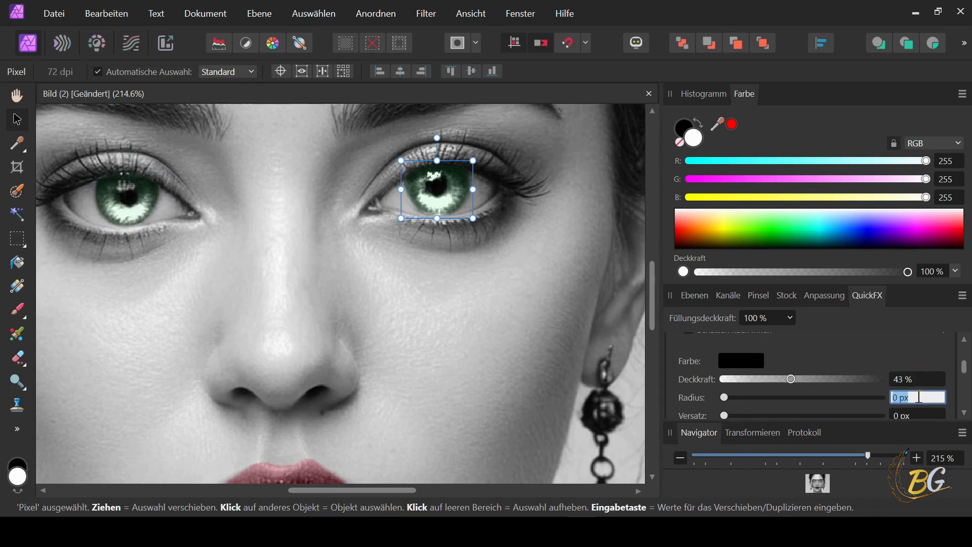
{"action": "type", "text": "10,5"}
{"action": "key", "text": "Return"}
{"action": "scroll", "coordinate": [787, 339], "scroll_direction": "down", "scroll_amount": 2}
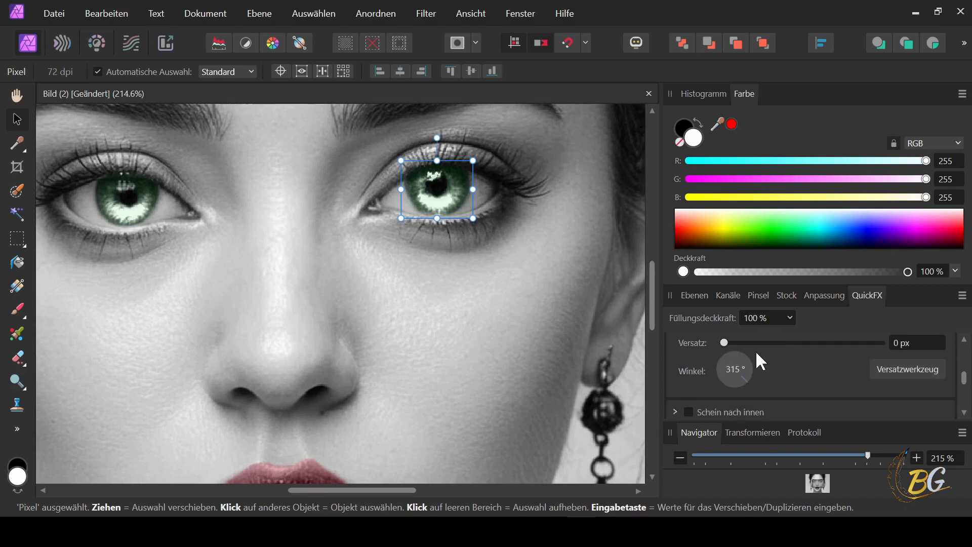
{"action": "scroll", "coordinate": [757, 354], "scroll_direction": "up", "scroll_amount": 2}
{"action": "scroll", "coordinate": [643, 341], "scroll_direction": "up", "scroll_amount": 1}
{"action": "scroll", "coordinate": [690, 357], "scroll_direction": "up", "scroll_amount": 2}
{"action": "scroll", "coordinate": [687, 357], "scroll_direction": "up", "scroll_amount": 1}
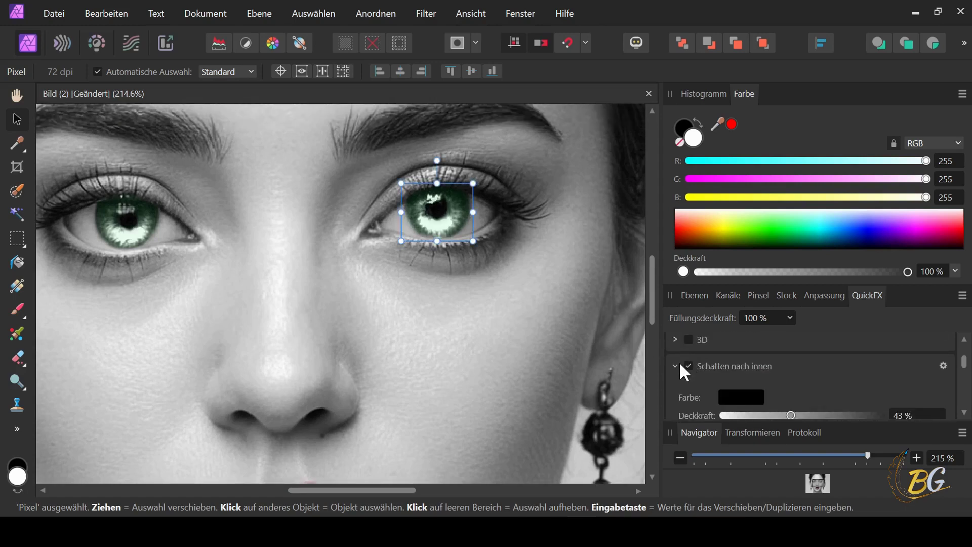
Compare the right eye's Farbe überlagern settings against the left eye's overlay opacity.
{"action": "left_click", "coordinate": [676, 362]}
{"action": "scroll", "coordinate": [676, 356], "scroll_direction": "down", "scroll_amount": 1}
{"action": "left_click", "coordinate": [674, 346]}
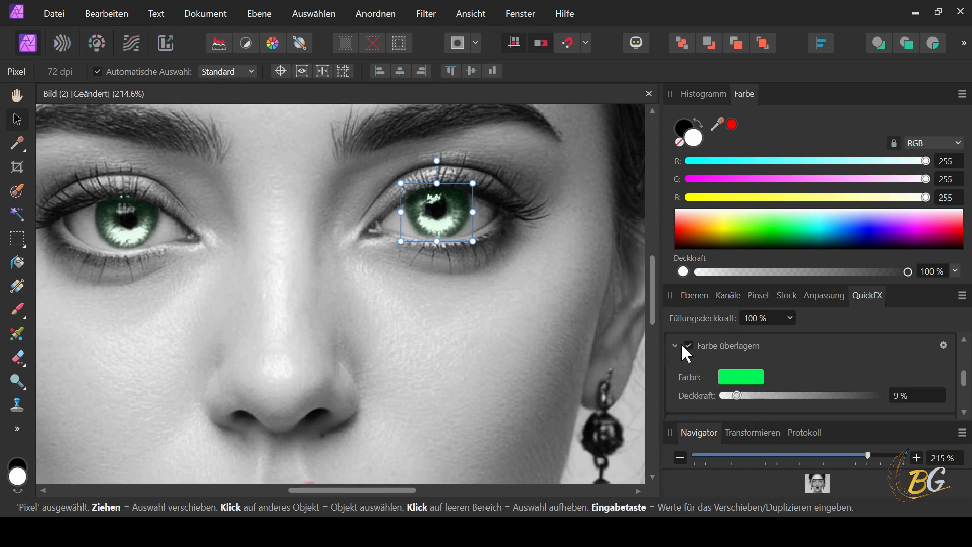
{"action": "left_click", "coordinate": [130, 245]}
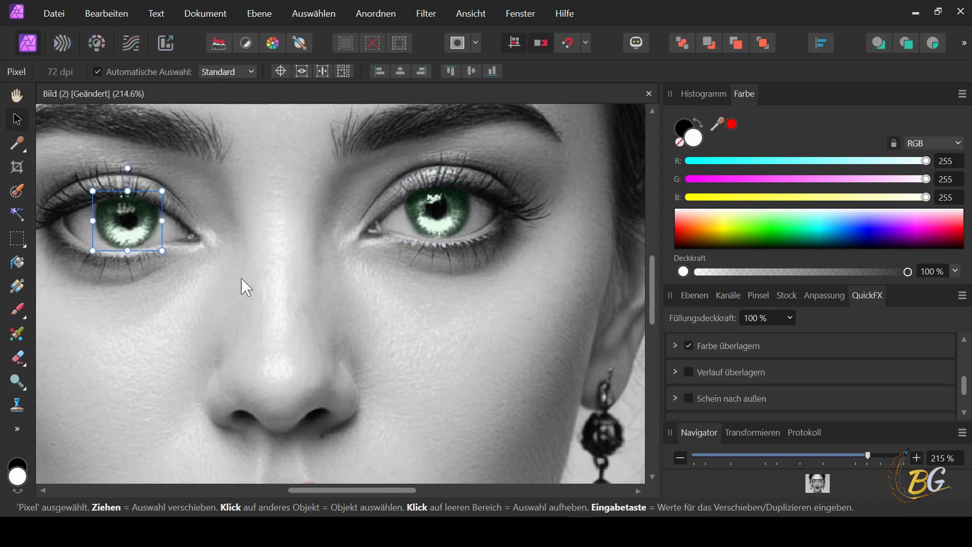
{"action": "left_click", "coordinate": [674, 348]}
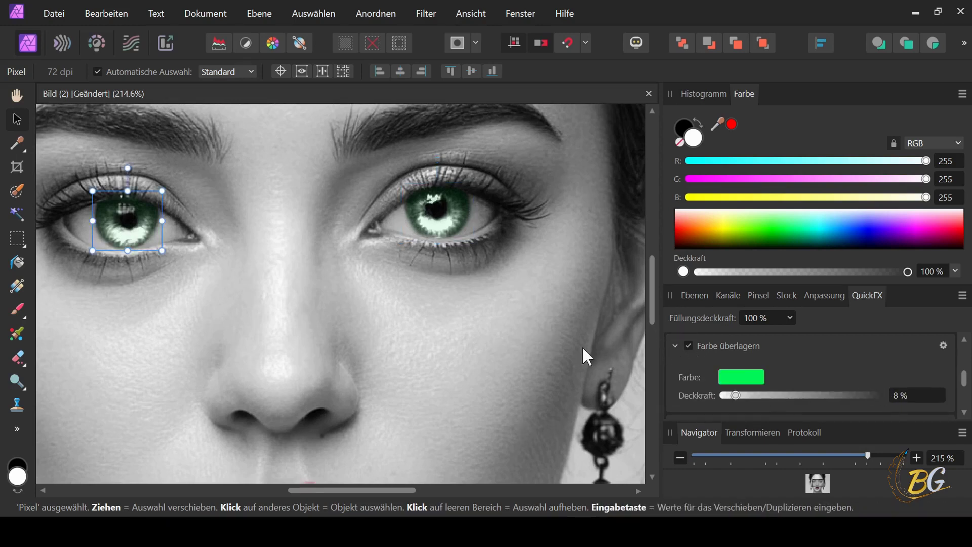
Set the right eye's colour overlay opacity to 8 %.
{"action": "left_click", "coordinate": [455, 224]}
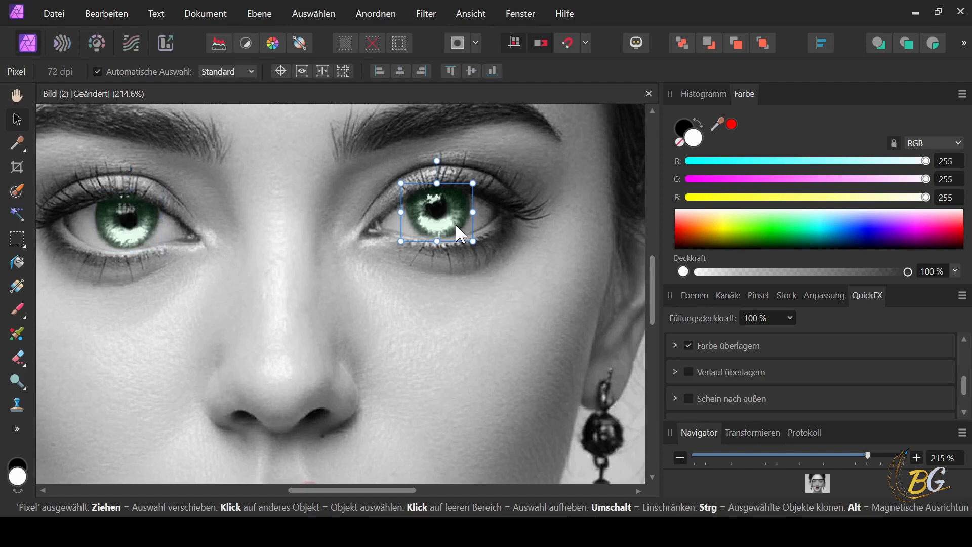
{"action": "left_click", "coordinate": [675, 346]}
{"action": "type", "text": "8"}
{"action": "key", "text": "Return"}
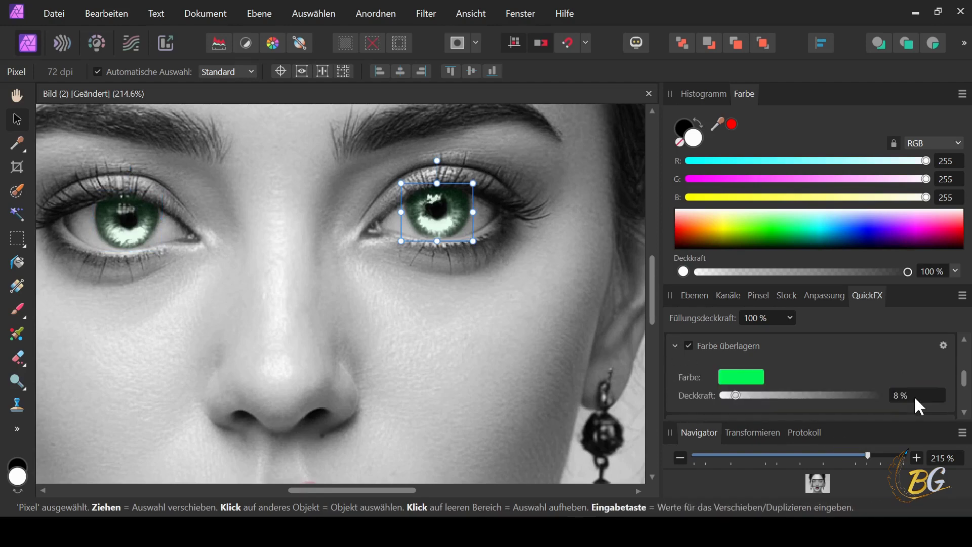
Deselect the eye layer and zoom out to view the finished portrait.
{"action": "left_click", "coordinate": [573, 344]}
{"action": "scroll", "coordinate": [508, 337], "scroll_direction": "down", "scroll_amount": 5}
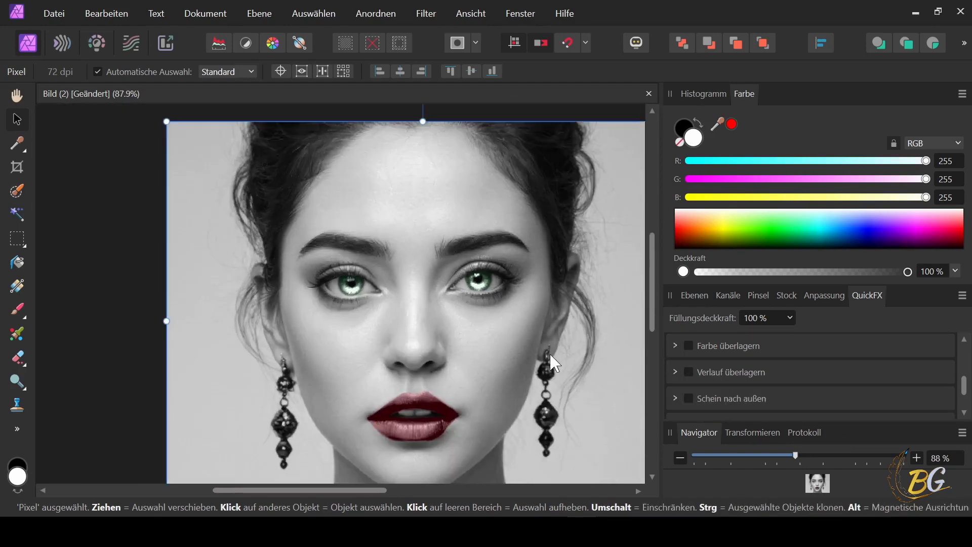
{"action": "scroll", "coordinate": [554, 382], "scroll_direction": "down", "scroll_amount": 1}
{"action": "left_click", "coordinate": [615, 373]}
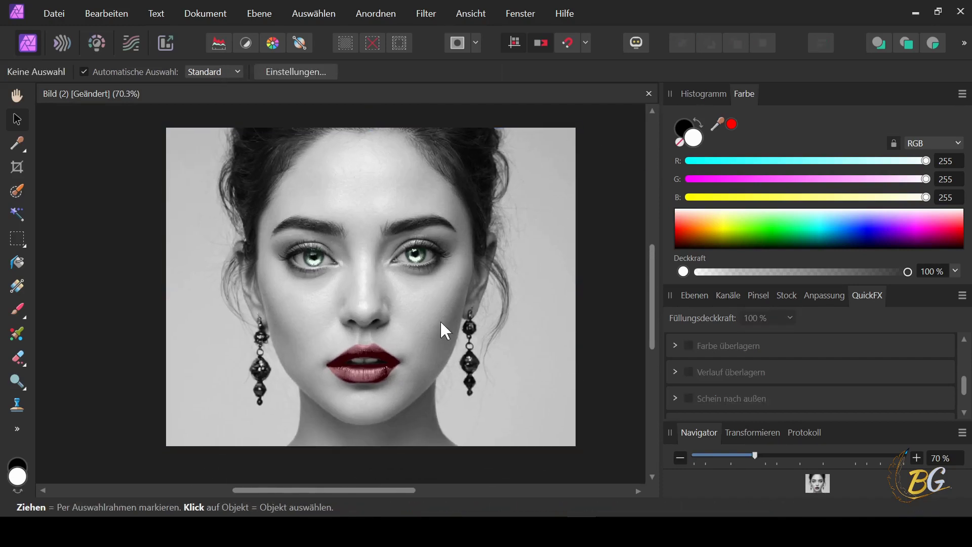